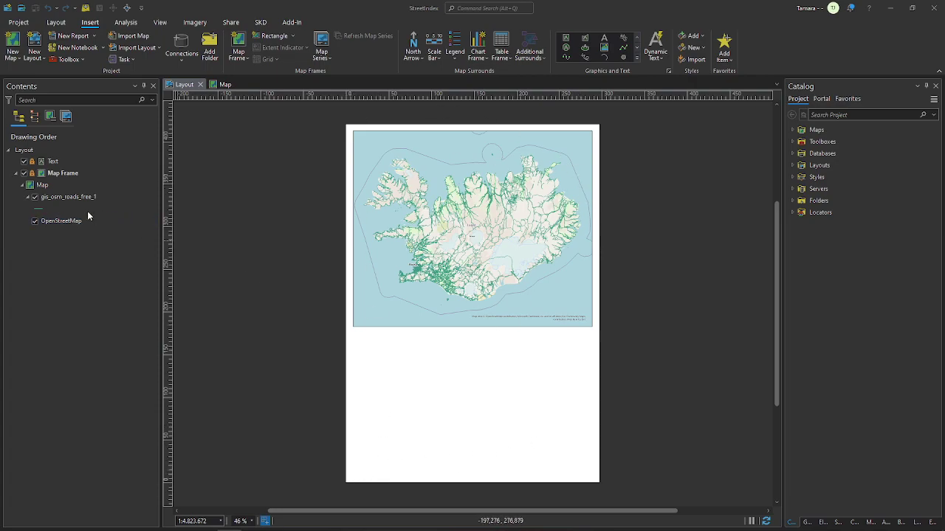
# - Zoom the map frame to the reykjavik bookmark so Reykjavik's roads fill it
pyautogui.click(64, 221)
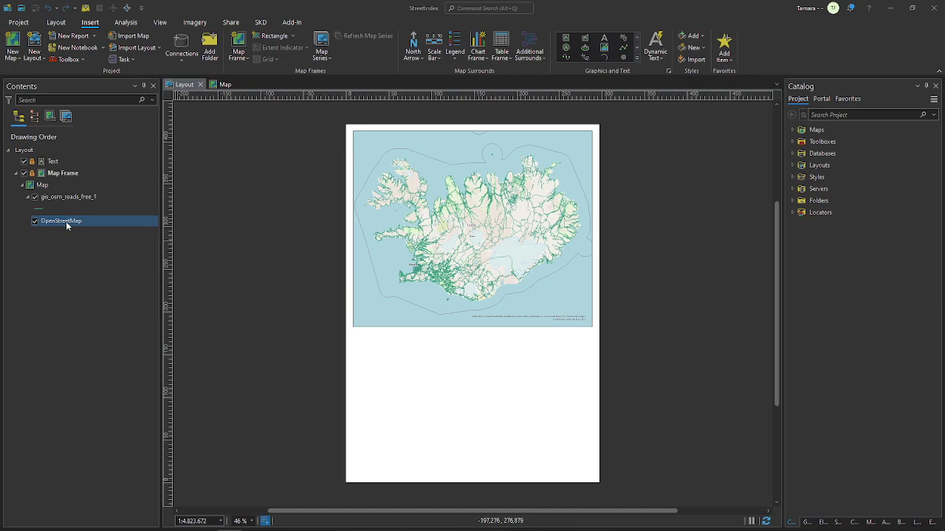
pyautogui.click(79, 184)
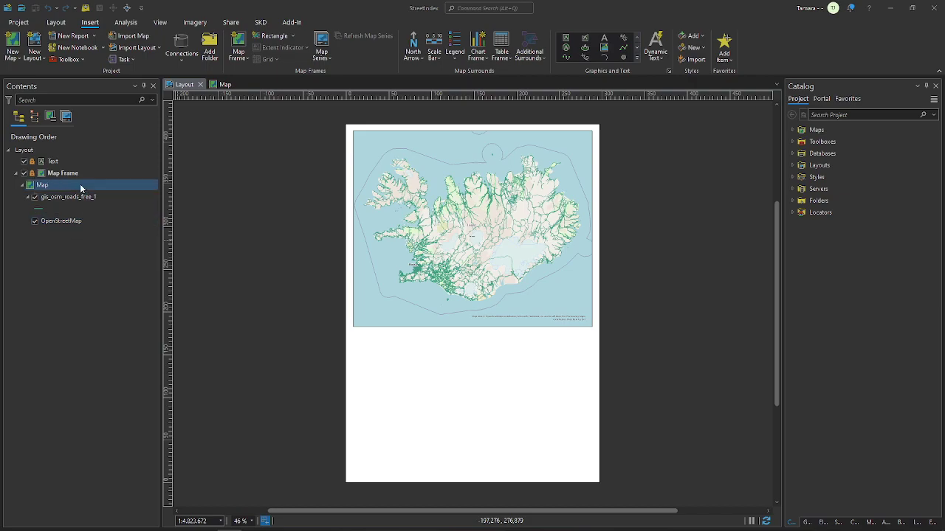
pyautogui.click(85, 195)
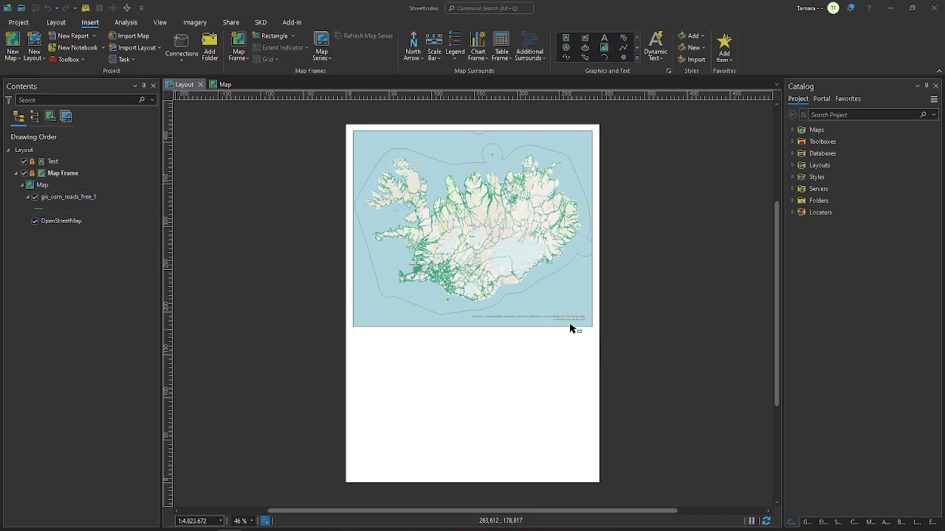
pyautogui.click(902, 523)
pyautogui.click(922, 124)
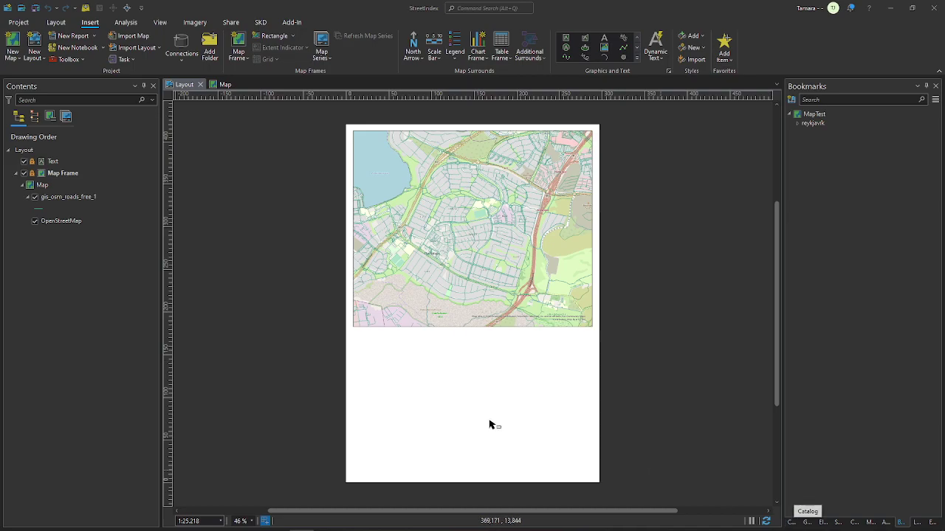
pyautogui.click(81, 196)
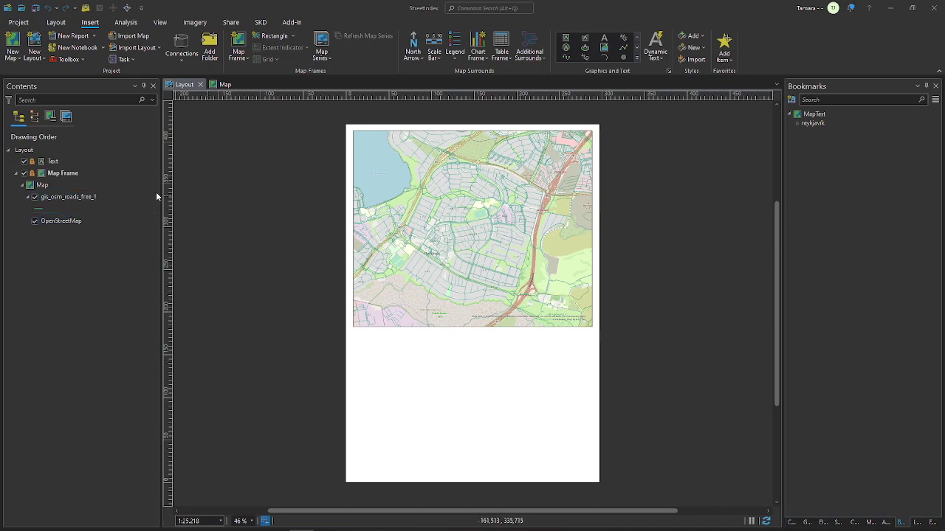
pyautogui.click(80, 173)
# - Activate the map frame and box-select all visible road features
pyautogui.rightClick(94, 179)
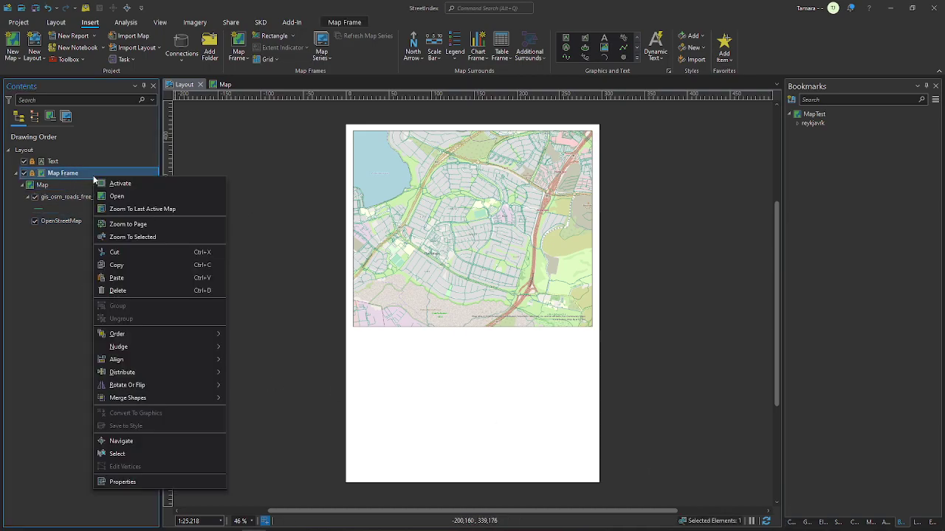
pyautogui.click(120, 181)
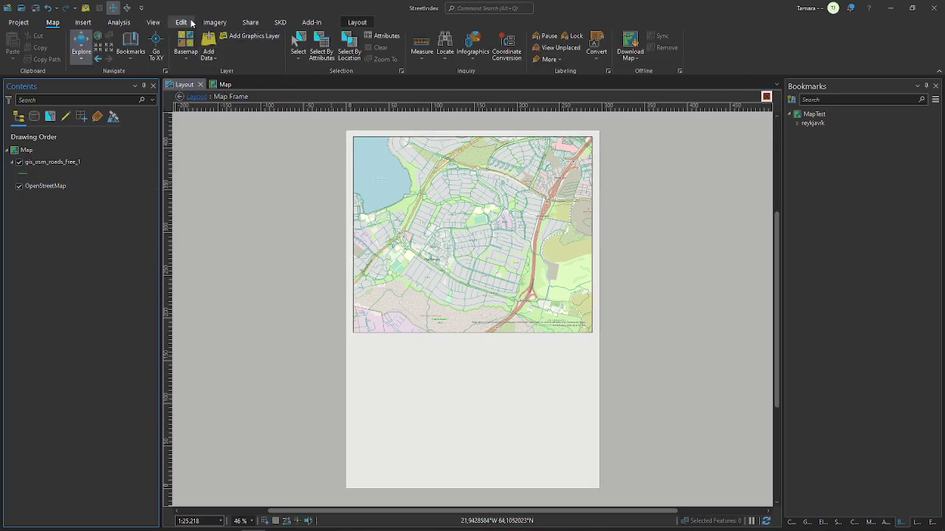
pyautogui.click(298, 41)
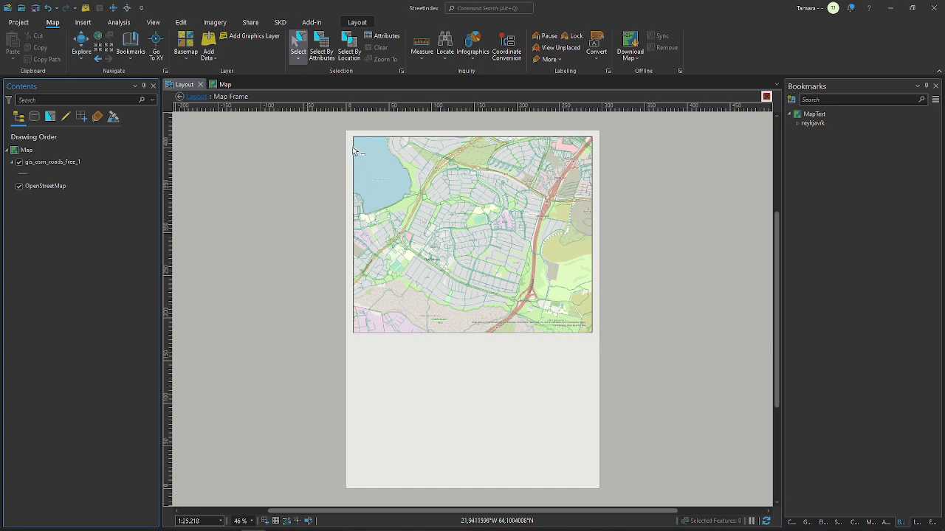
pyautogui.moveTo(353, 138); pyautogui.dragTo(592, 336)
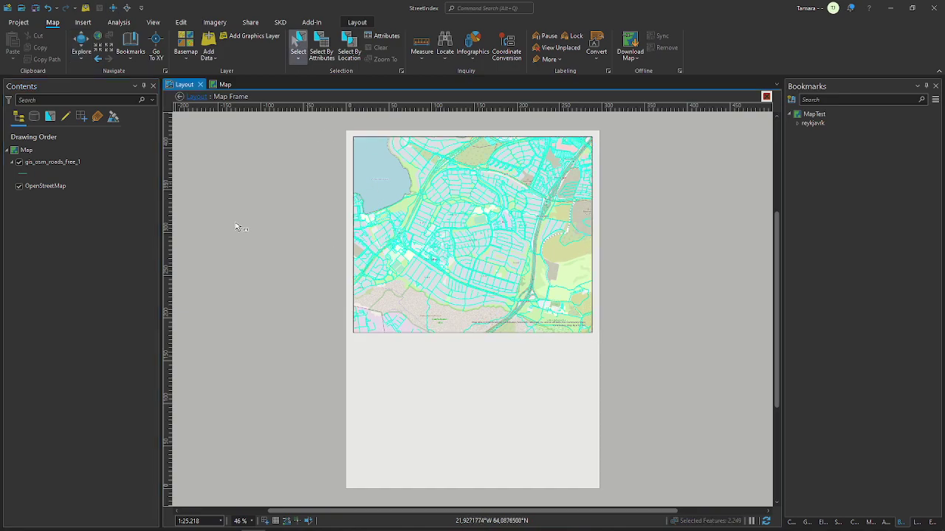
# - Start Export Features for the selected gis_osm_roads_free_1 roads
pyautogui.click(64, 161)
pyautogui.rightClick(65, 161)
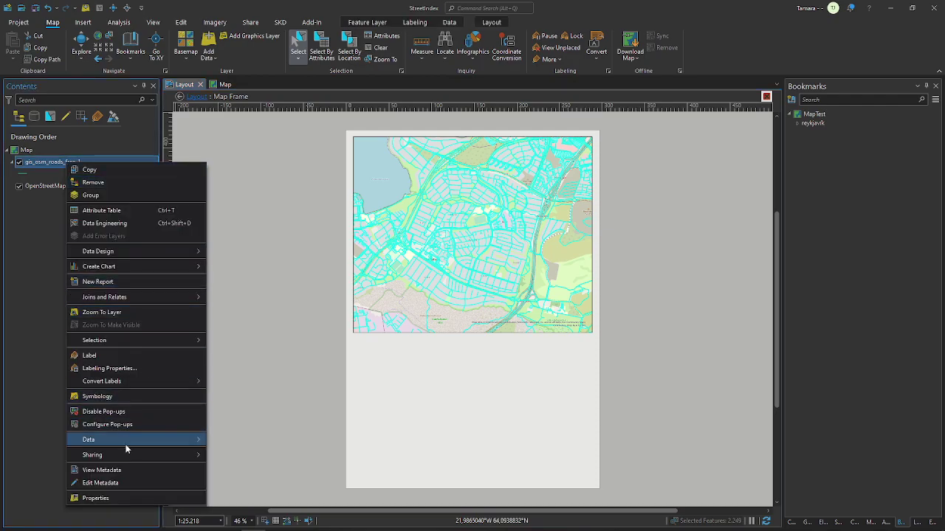
pyautogui.moveTo(124, 439)
pyautogui.click(268, 438)
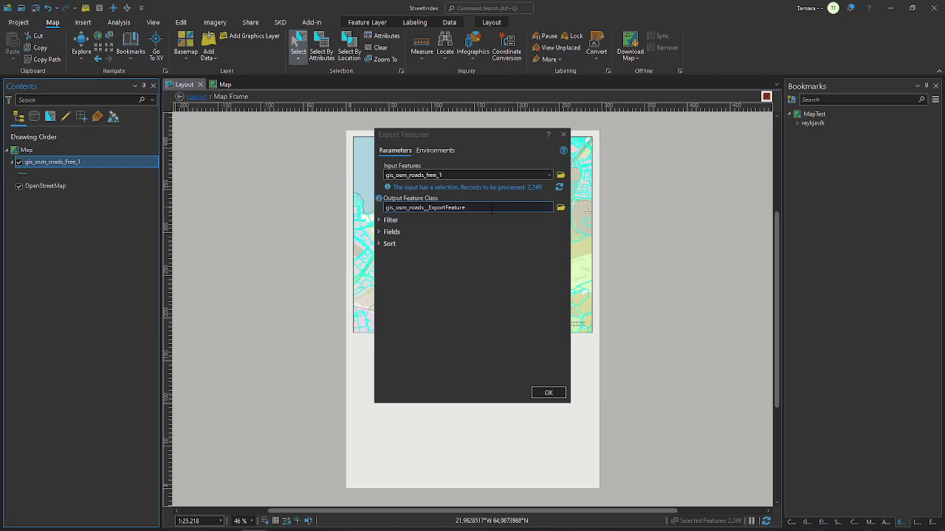
# - Name the export output gis_osm_roads_clip and run the export
pyautogui.doubleClick(470, 208)
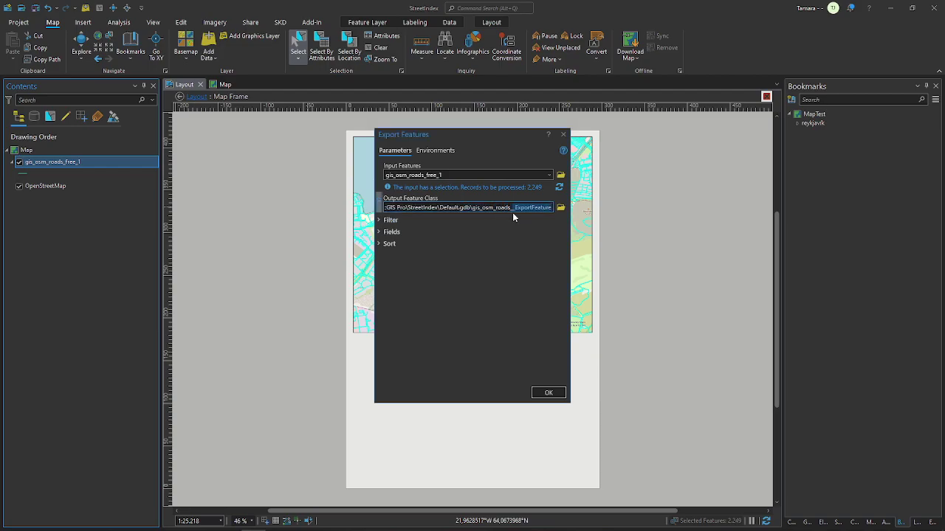
pyautogui.write('c')
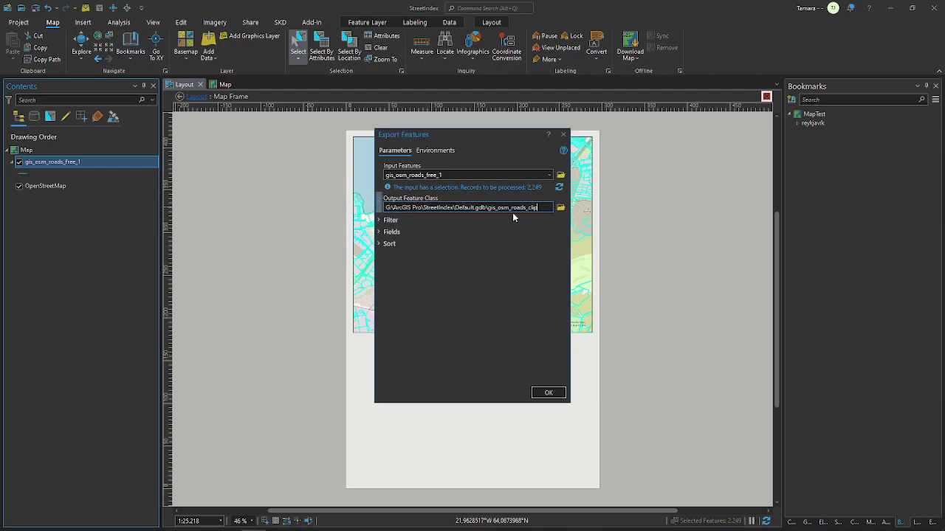
pyautogui.click(549, 392)
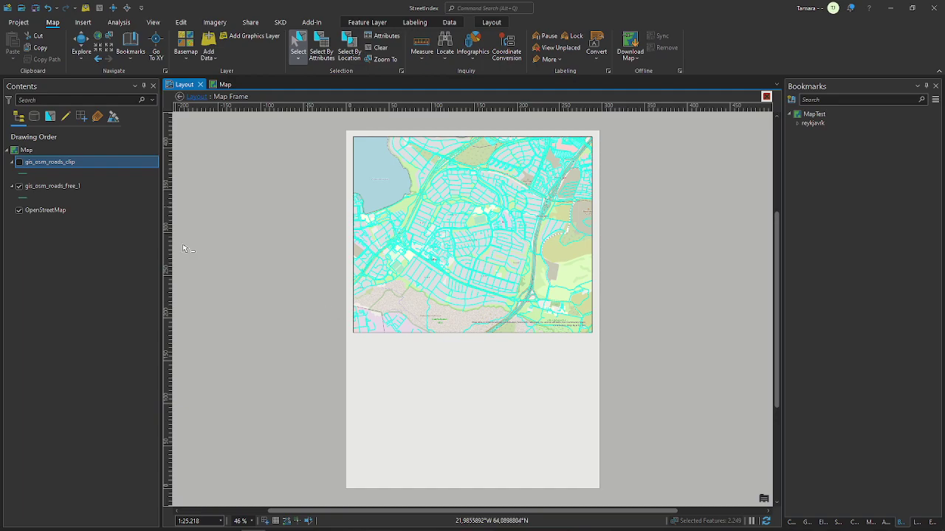
# - Hide gis_osm_roads_free_1, show gis_osm_roads_clip, and compare the extents
pyautogui.keyDown('ctrl'); pyautogui.click(19, 191); pyautogui.keyUp('ctrl')
pyautogui.click(19, 187)
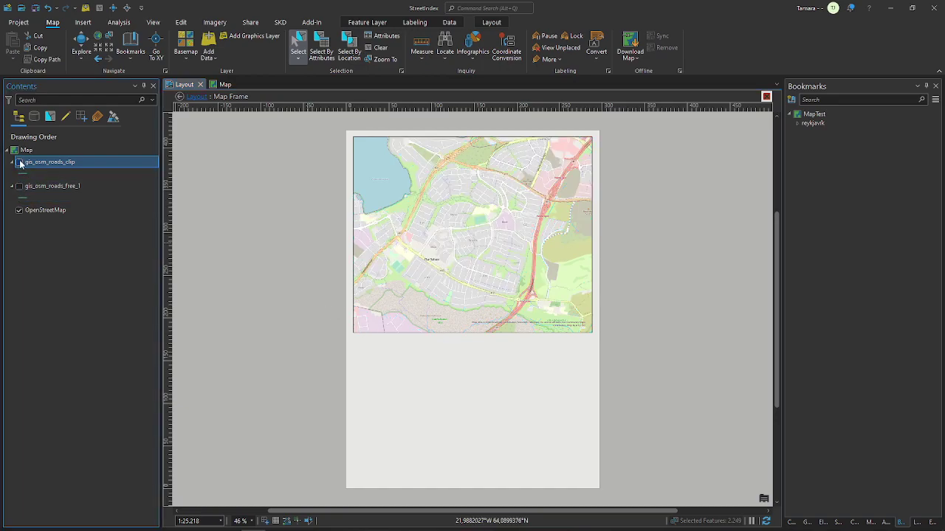
pyautogui.click(19, 162)
pyautogui.scroll(-2, 458, 255)
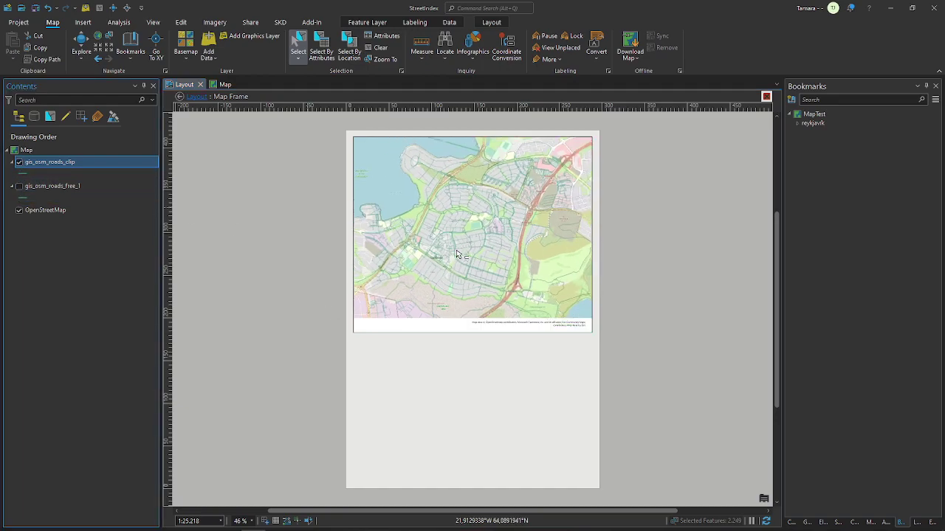
pyautogui.scroll(-2, 458, 255)
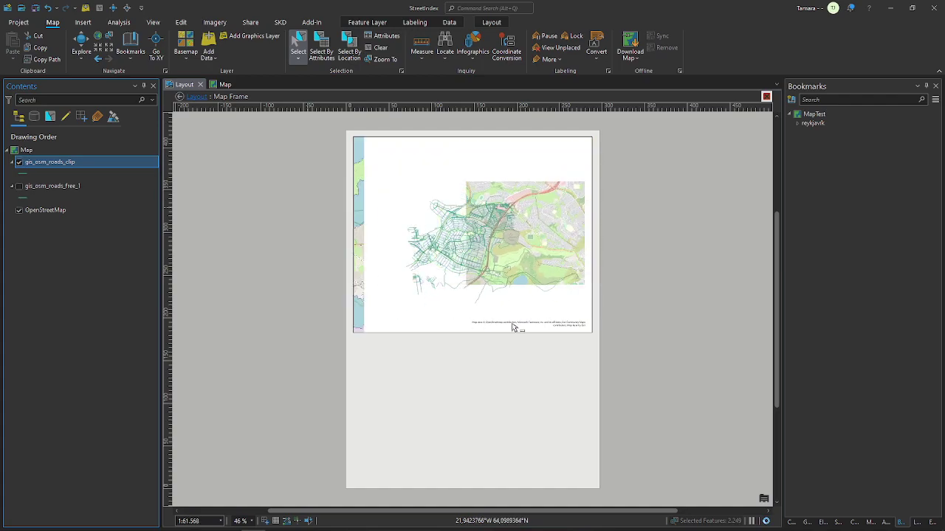
pyautogui.scroll(4, 454, 260)
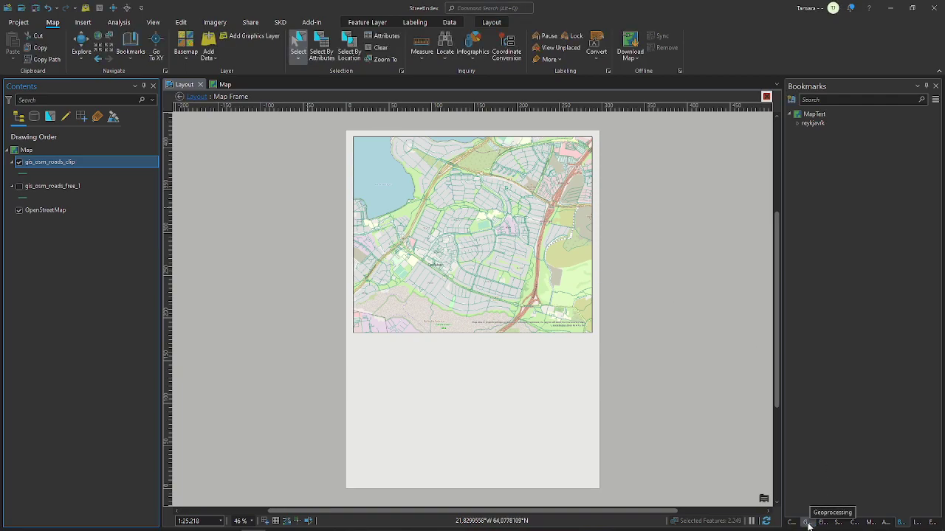
pyautogui.click(807, 523)
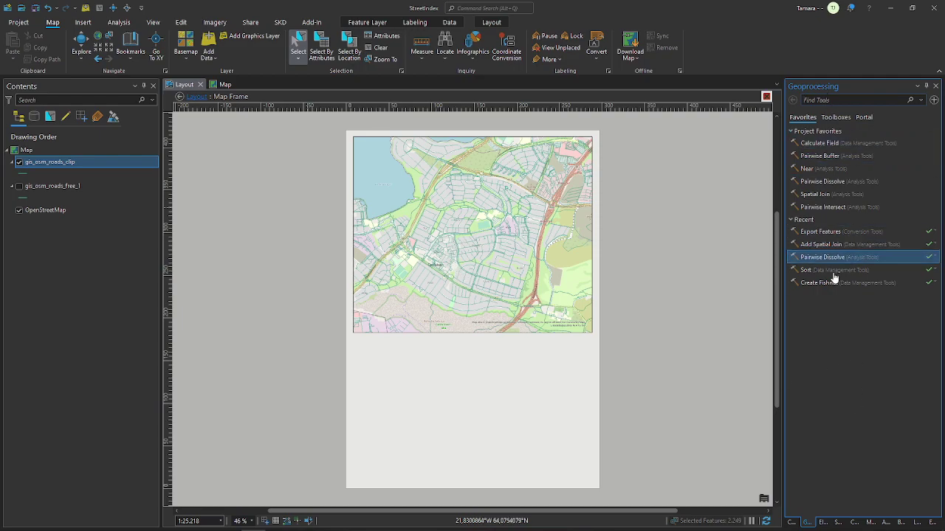
# - Set Pairwise Dissolve input gis_osm_roads_clip, output gis_osm_roads_diss1, dissolve field name
pyautogui.click(831, 180)
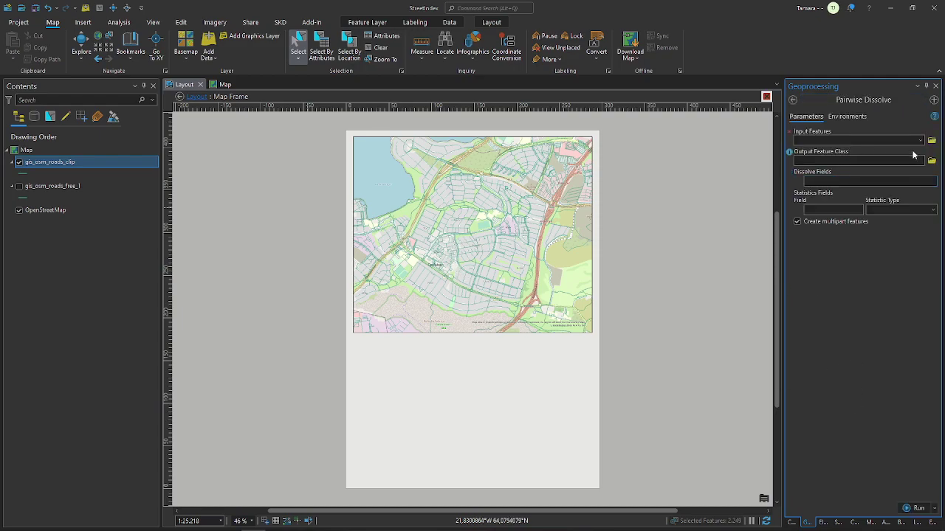
pyautogui.click(921, 141)
pyautogui.click(866, 150)
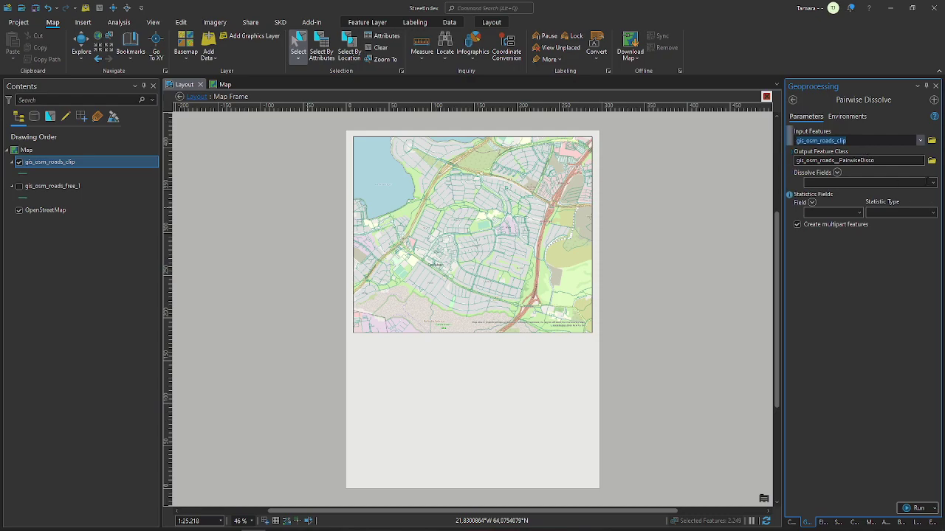
pyautogui.moveTo(885, 161); pyautogui.dragTo(925, 161)
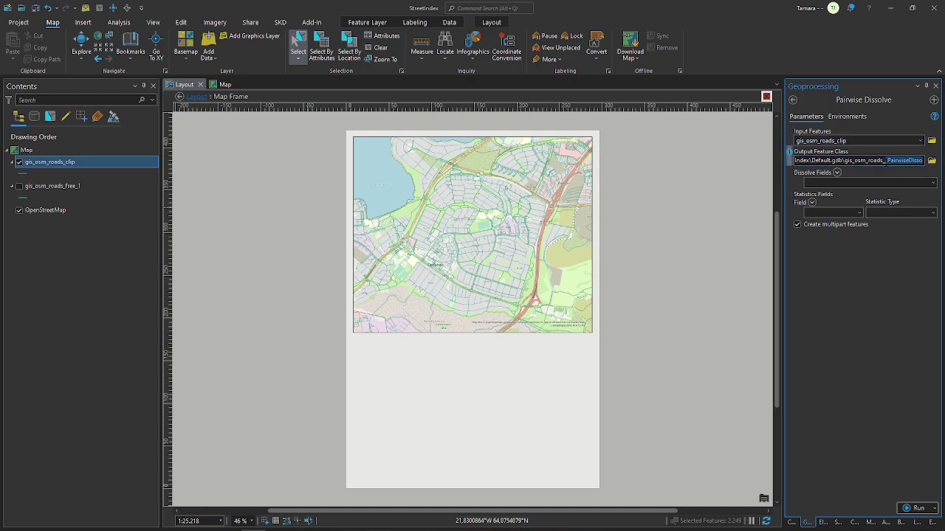
pyautogui.write('diss')
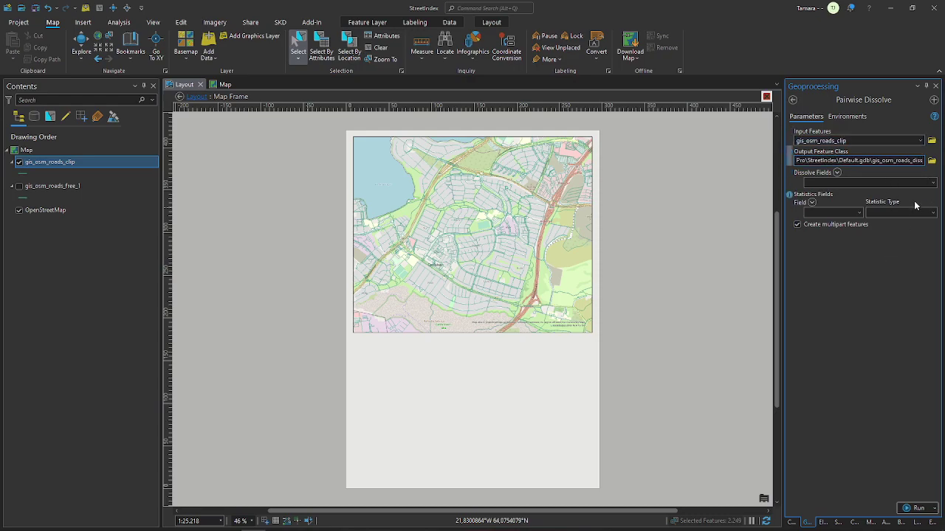
pyautogui.click(932, 183)
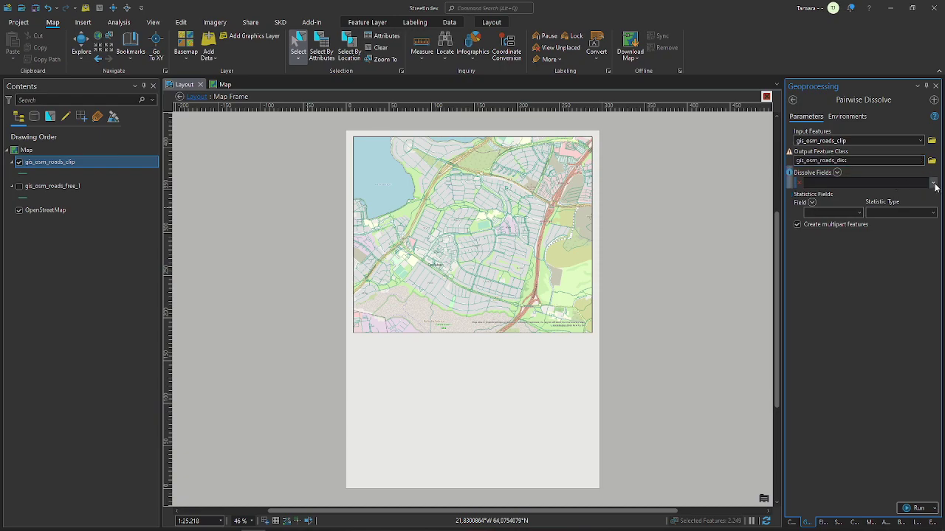
pyautogui.click(933, 184)
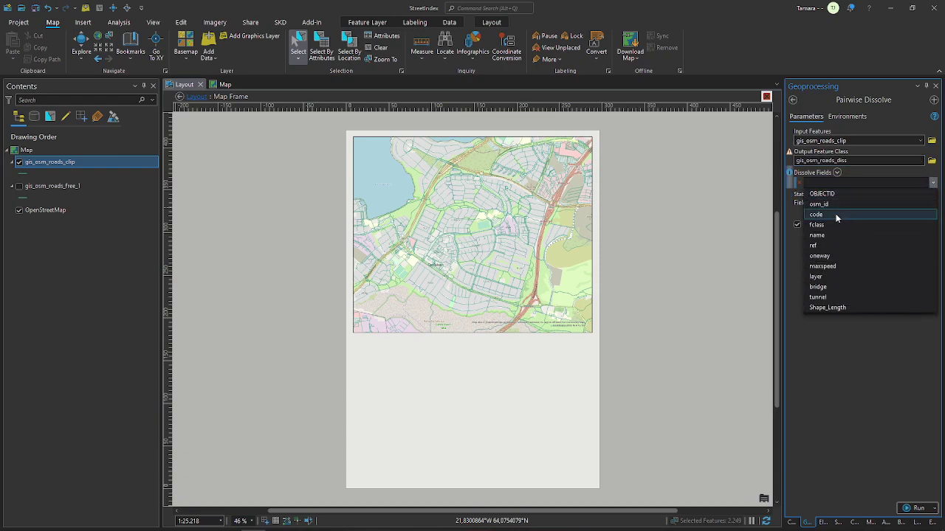
pyautogui.click(823, 235)
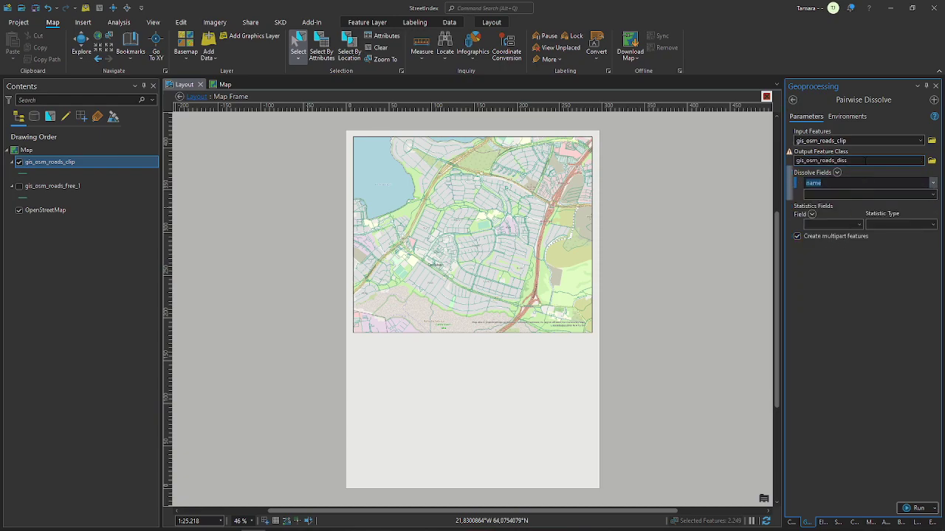
pyautogui.click(866, 160)
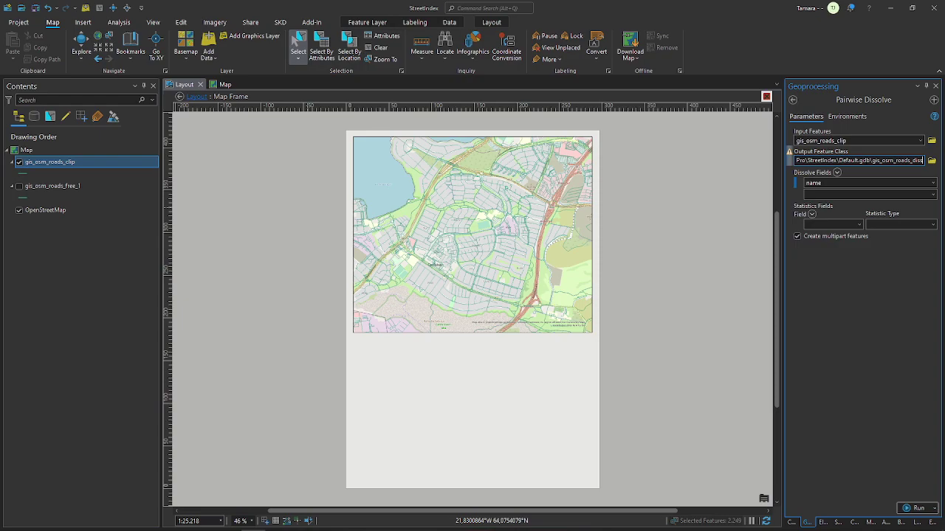
pyautogui.write('1')
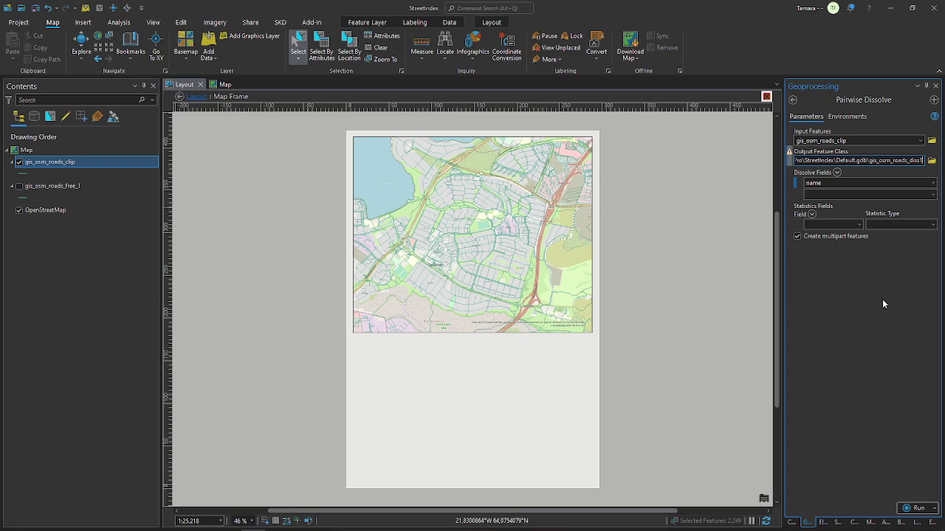
# - Remove the ref Maximum statistic row and run the dissolve
pyautogui.click(860, 225)
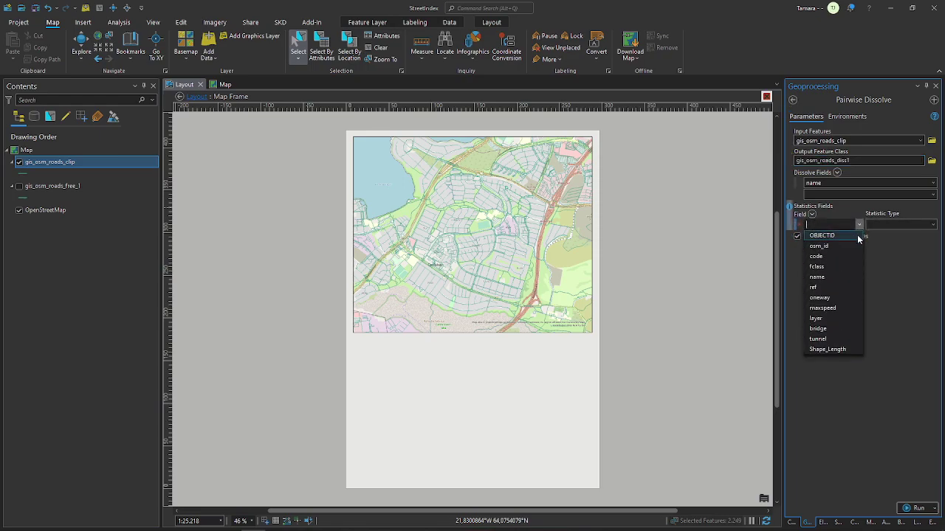
pyautogui.click(842, 287)
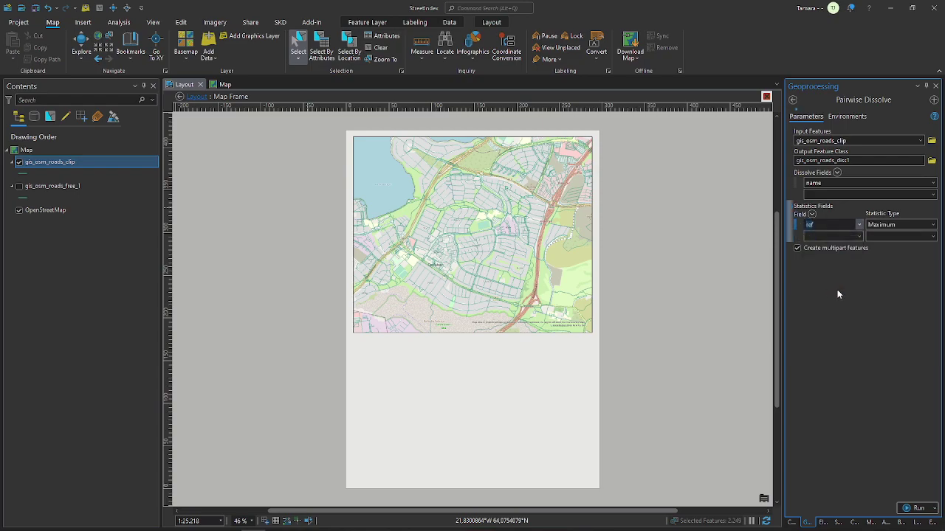
pyautogui.click(933, 227)
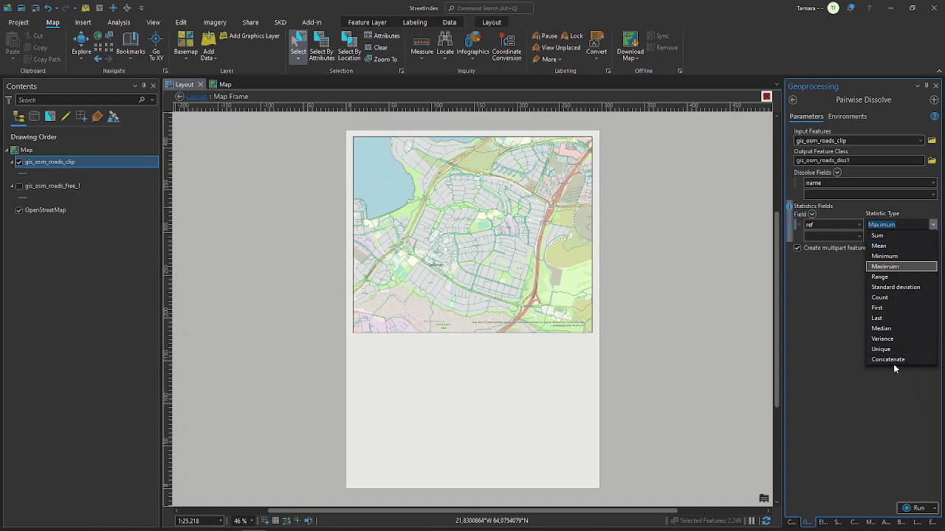
pyautogui.click(899, 429)
pyautogui.click(798, 224)
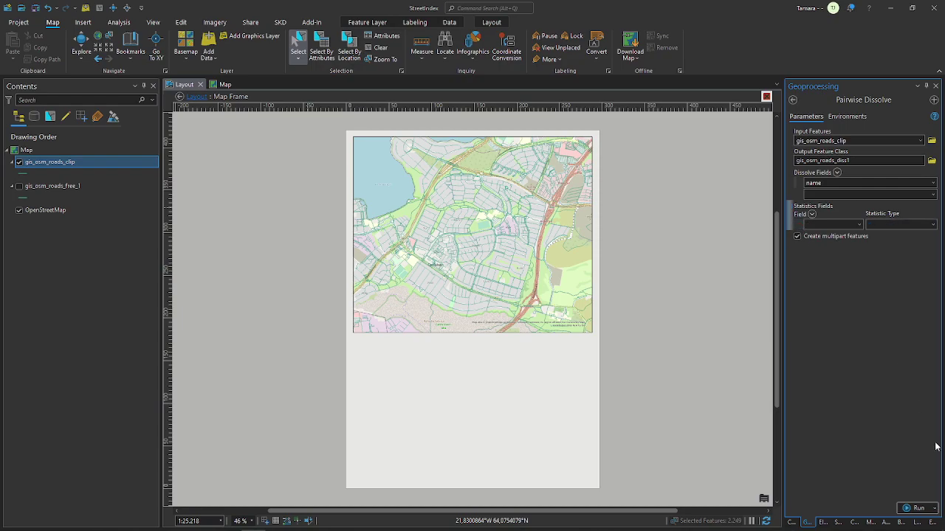
pyautogui.click(914, 508)
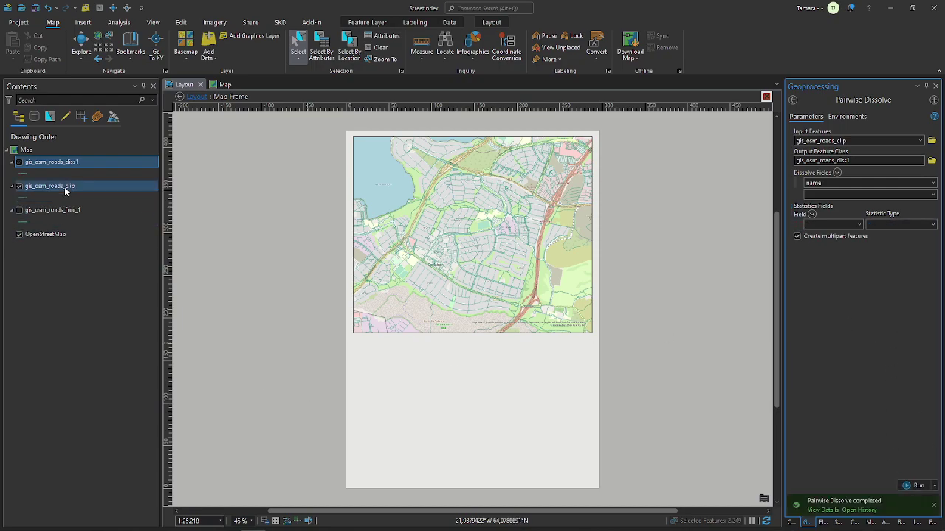
# - Open the enlarged gis_osm_roads_clip attribute table and select Arnarnesvegur rows 11–14
pyautogui.click(65, 188)
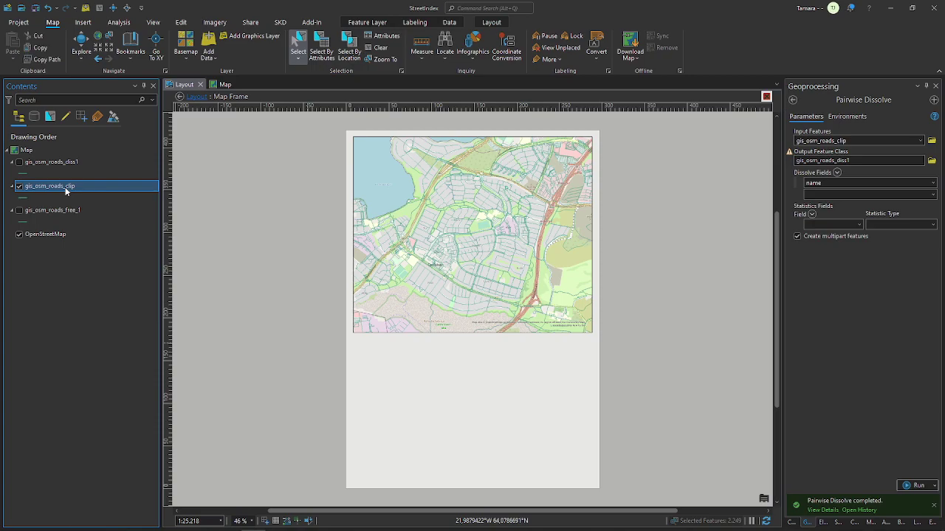
pyautogui.hotkey('ctrl', 't')
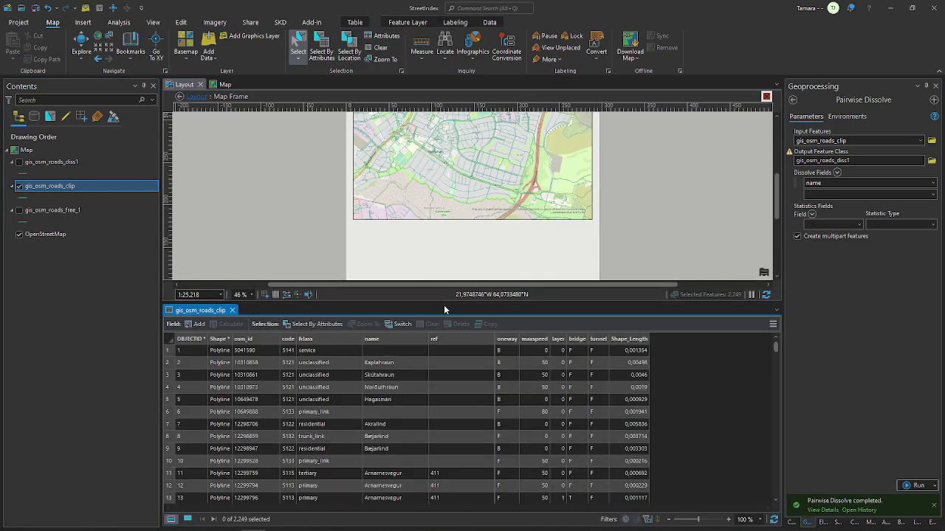
pyautogui.moveTo(443, 305); pyautogui.dragTo(431, 245)
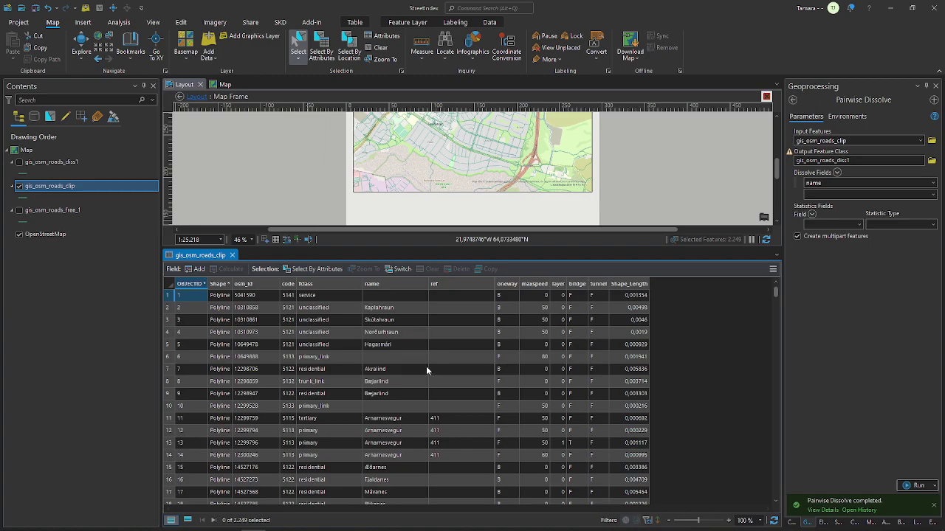
pyautogui.scroll(-2, 422, 354)
pyautogui.click(170, 360)
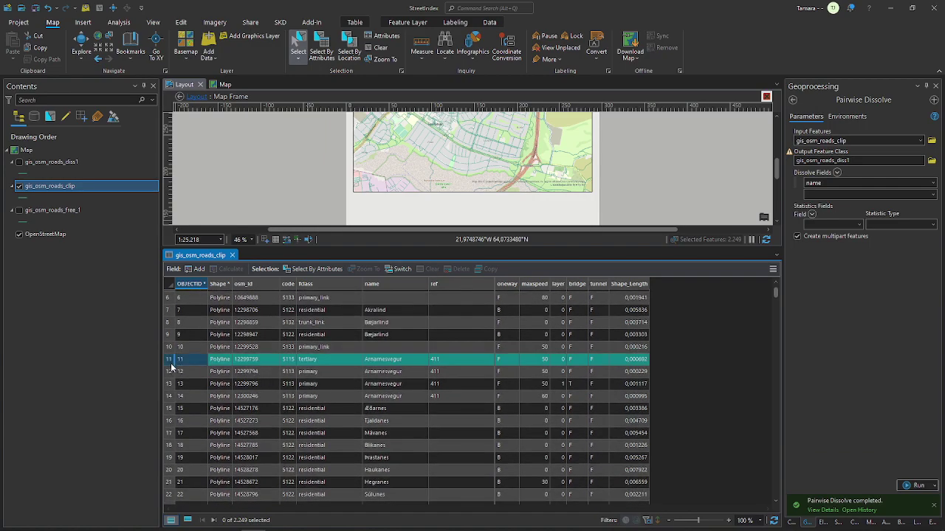
pyautogui.moveTo(171, 367); pyautogui.dragTo(173, 399)
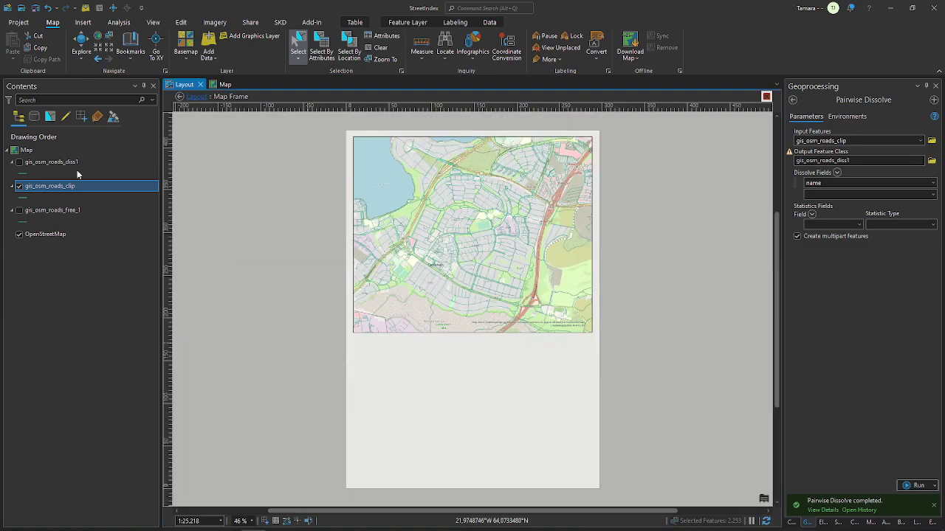
# - Open the gis_osm_roads_diss1 attribute table and select its unnamed row 1
pyautogui.click(232, 255)
pyautogui.click(76, 162)
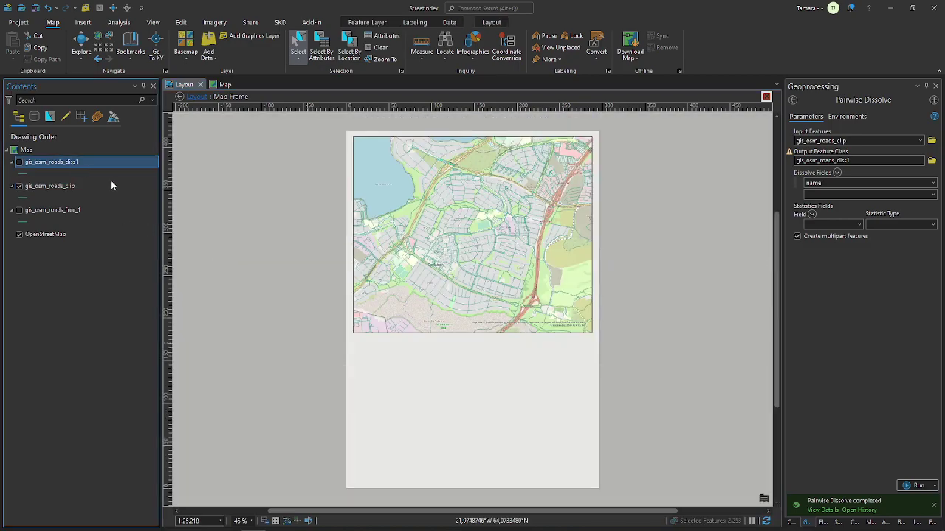
pyautogui.hotkey('ctrl', 't')
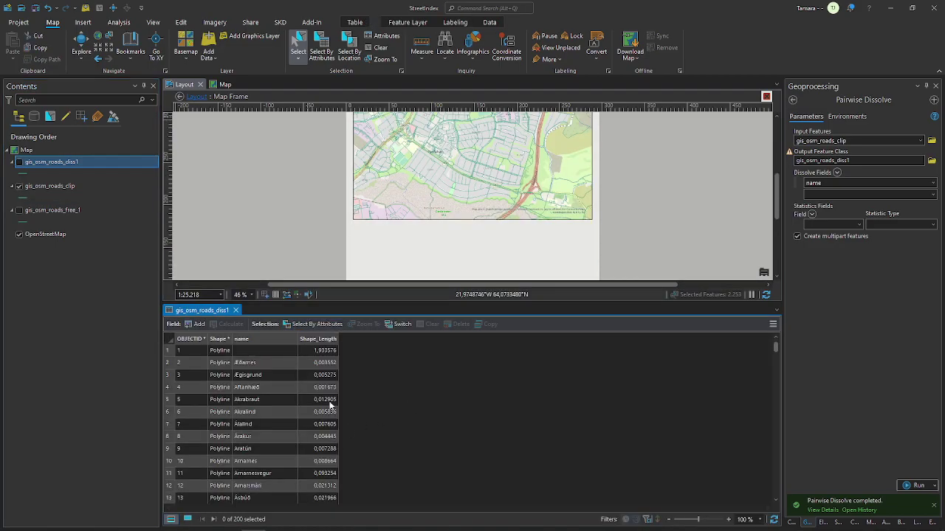
pyautogui.scroll(-4, 181, 470)
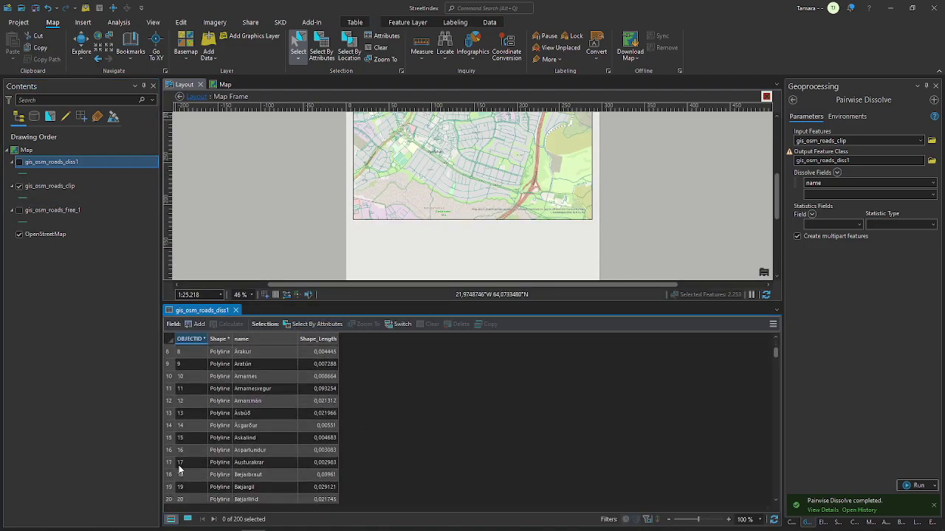
pyautogui.scroll(4, 179, 469)
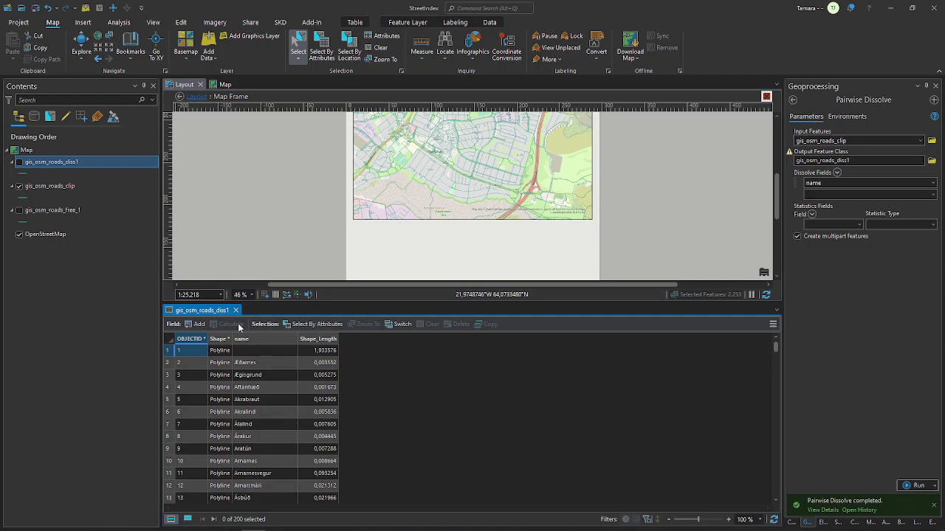
pyautogui.click(169, 351)
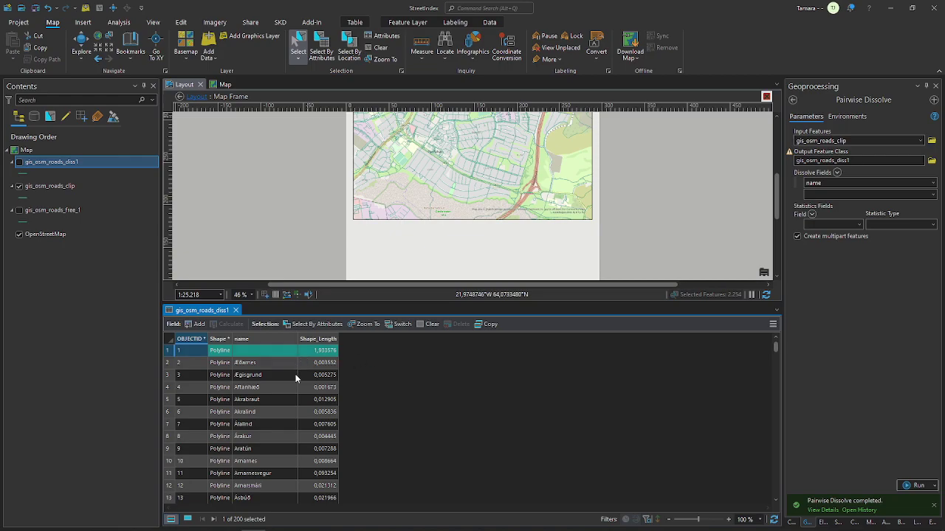
pyautogui.click(236, 311)
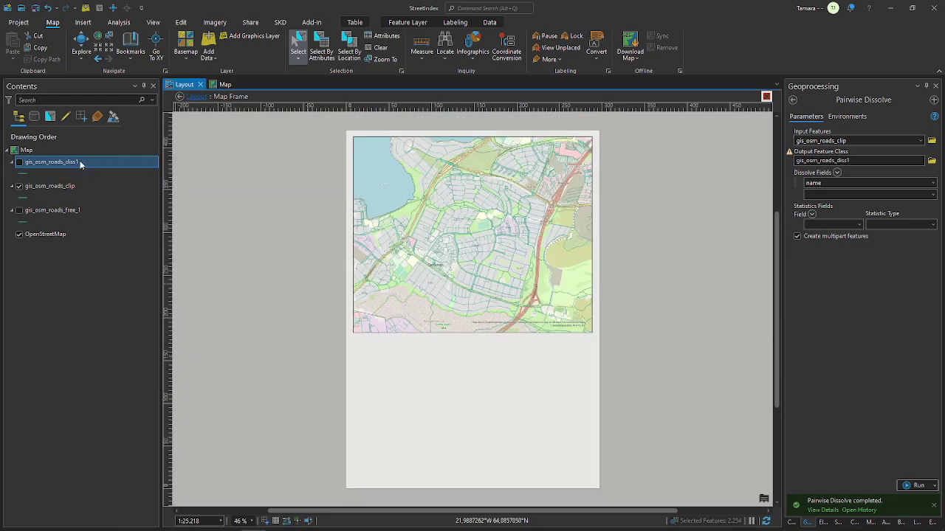
# - Add a definition query on gis_osm_roads_diss1 with the clause name equals empty
pyautogui.doubleClick(52, 162)
pyautogui.click(363, 265)
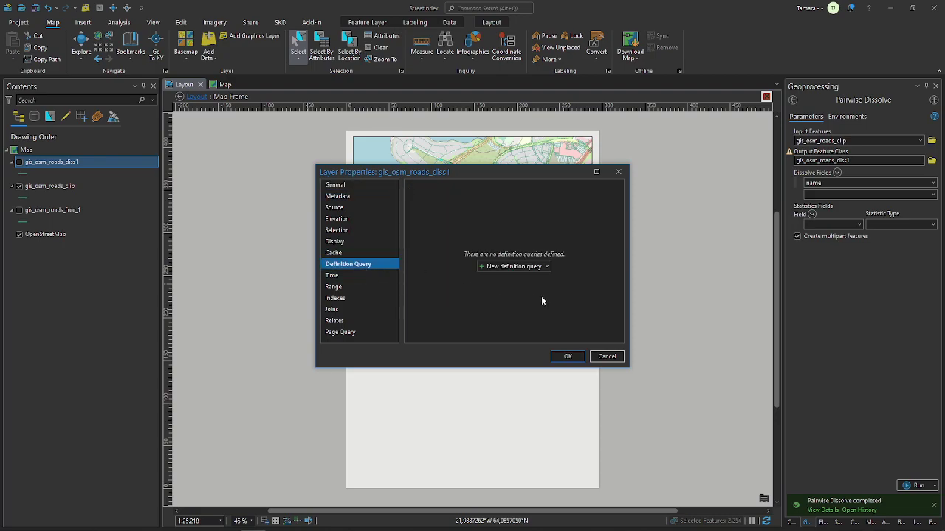
pyautogui.click(513, 267)
pyautogui.click(505, 237)
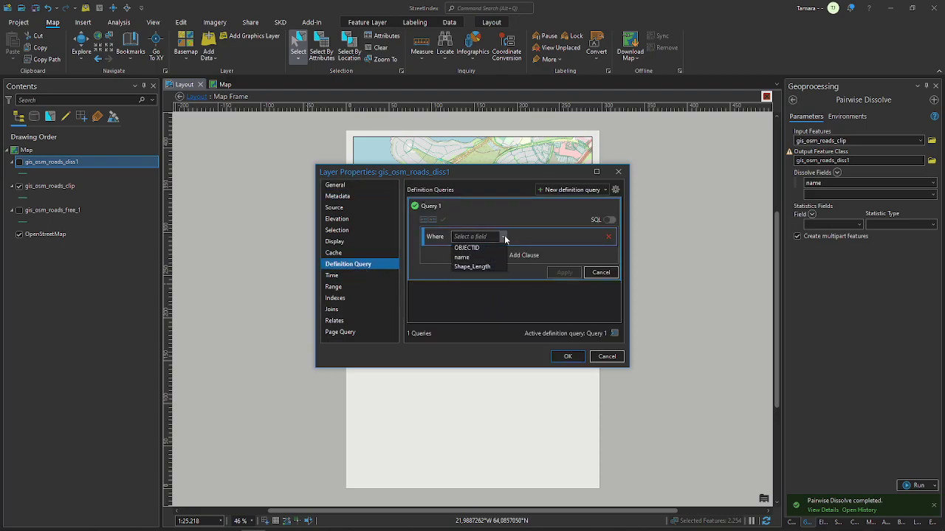
pyautogui.click(472, 257)
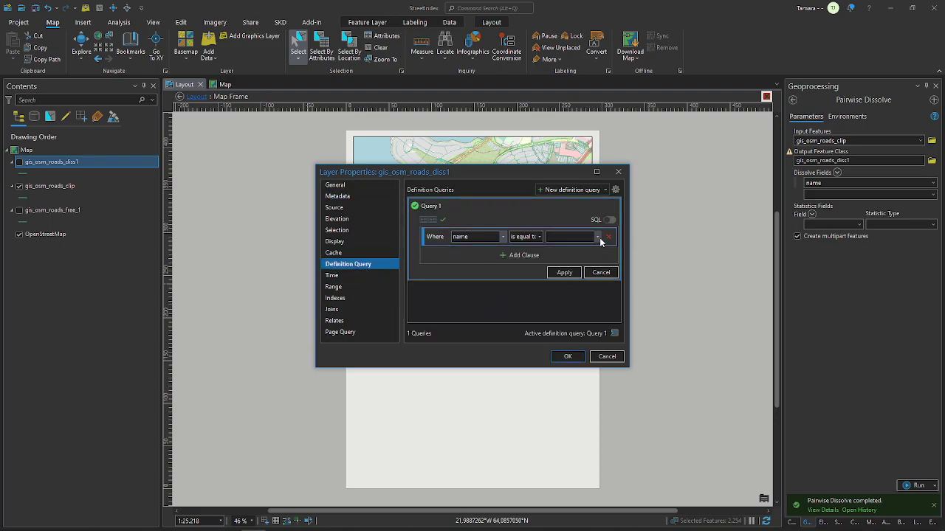
pyautogui.click(597, 236)
pyautogui.click(570, 248)
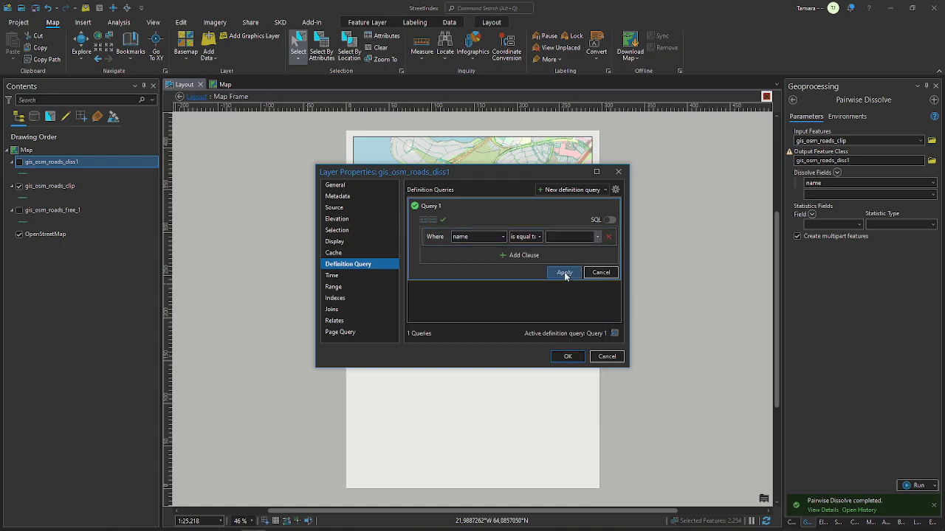
pyautogui.click(564, 272)
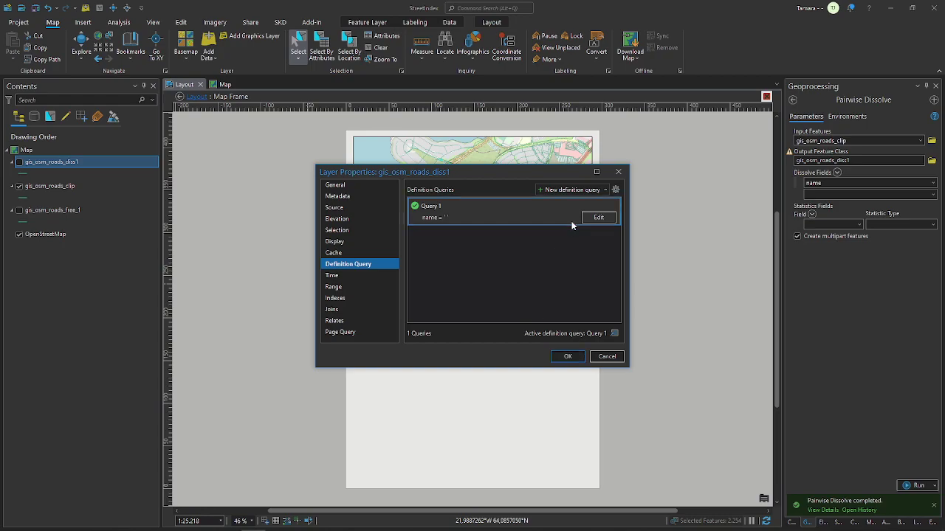
# - Change the clause to name is not equal to '' and confirm the filter
pyautogui.click(598, 217)
pyautogui.click(538, 237)
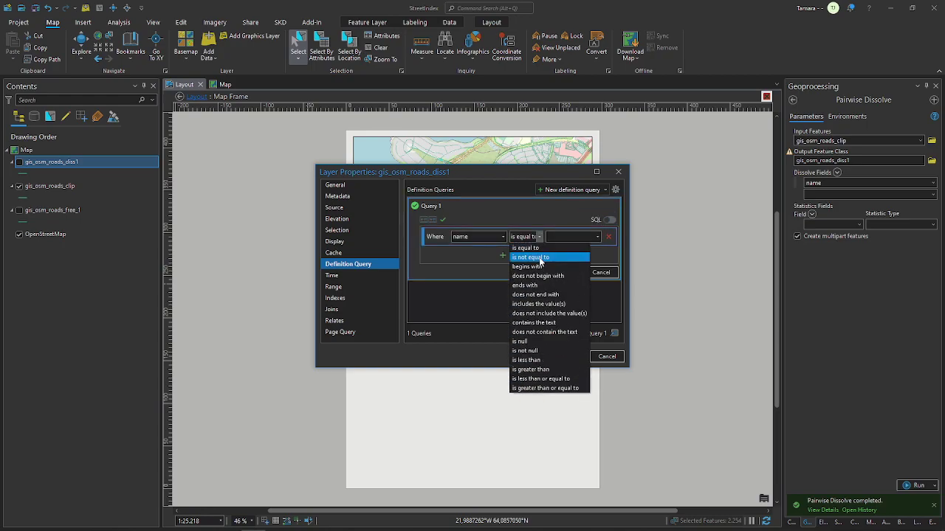
pyautogui.click(538, 257)
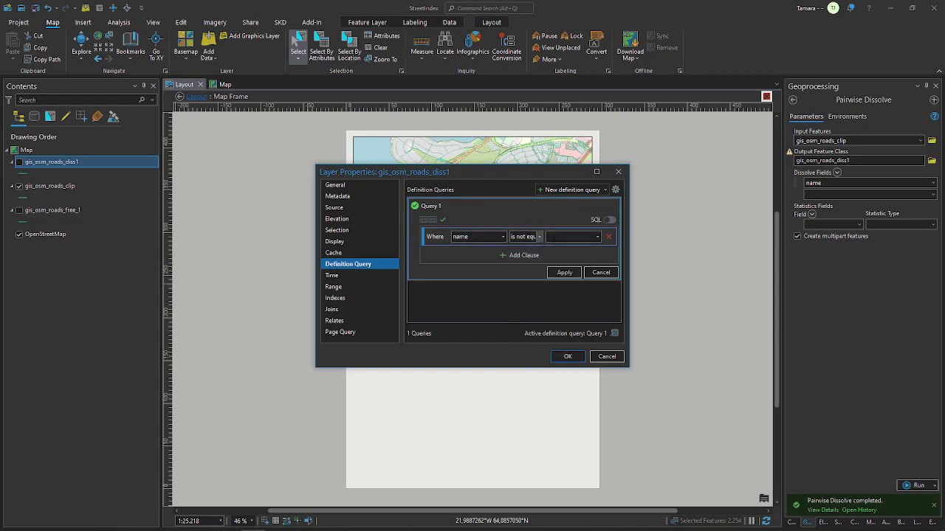
pyautogui.click(564, 272)
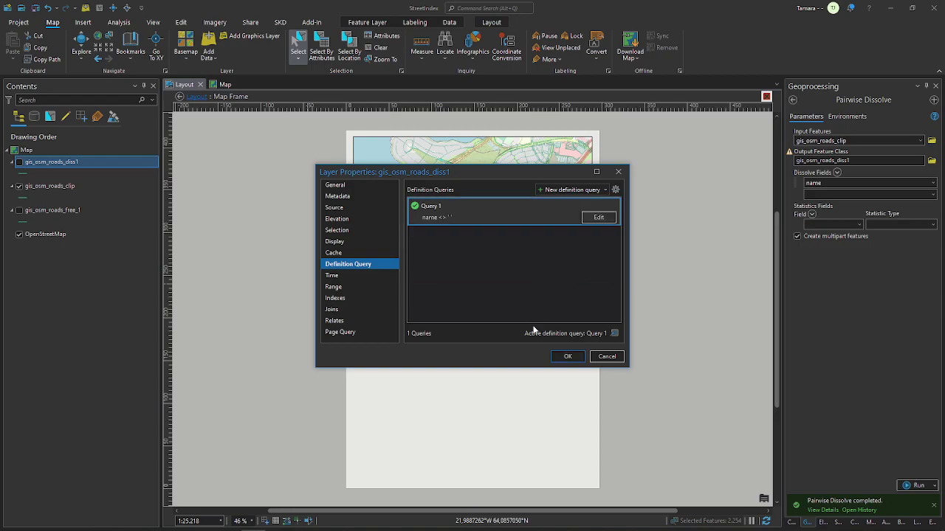
pyautogui.click(568, 358)
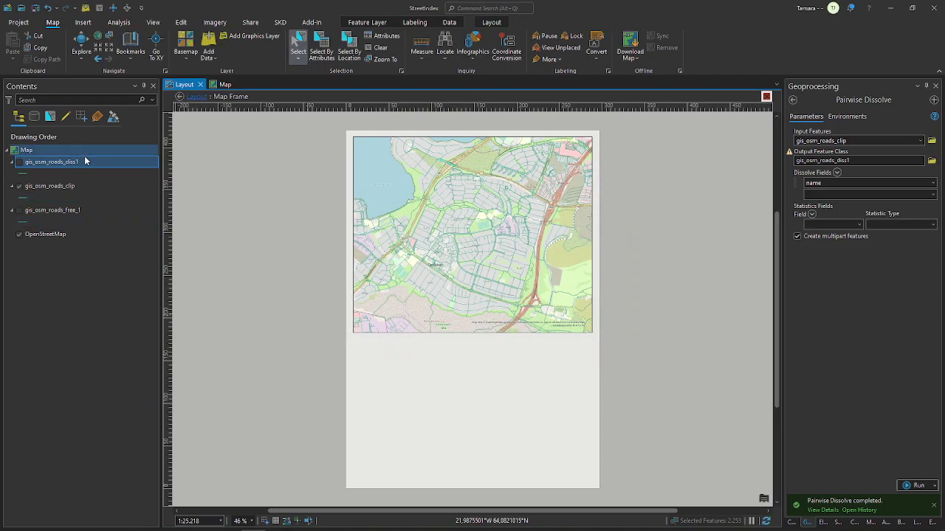
# - Display only gis_osm_roads_diss1, hiding gis_osm_roads_clip
pyautogui.hotkey('ctrl', 't')
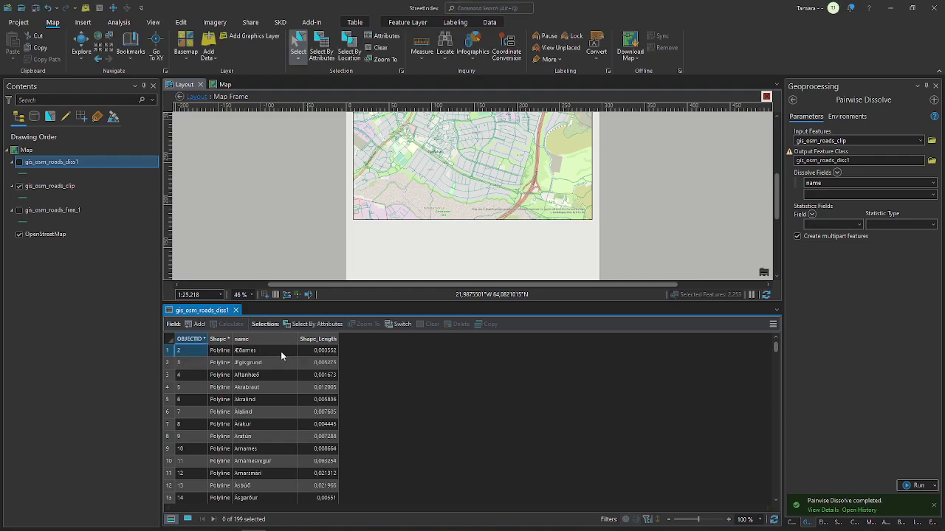
pyautogui.click(236, 311)
pyautogui.click(19, 186)
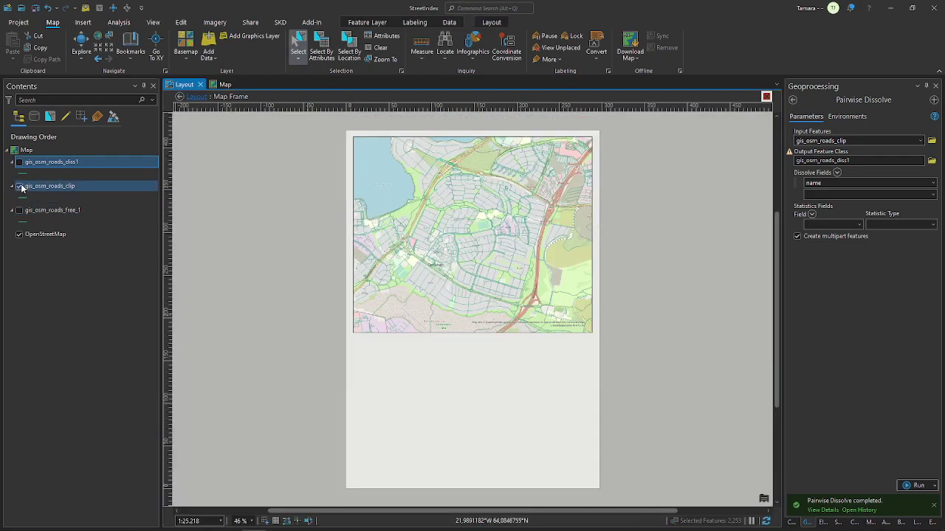
pyautogui.click(19, 161)
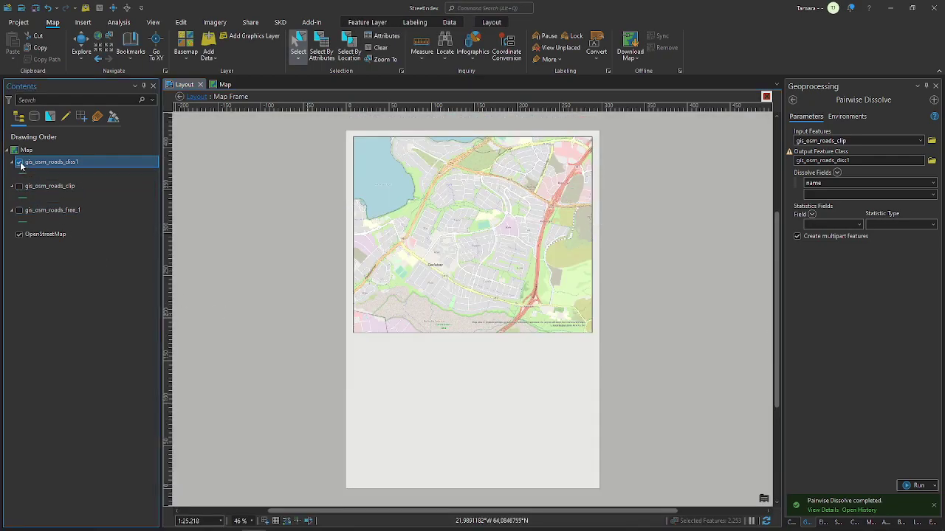
# - Label the dissolved roads with street names and open the Sort tool
pyautogui.click(414, 22)
pyautogui.click(11, 50)
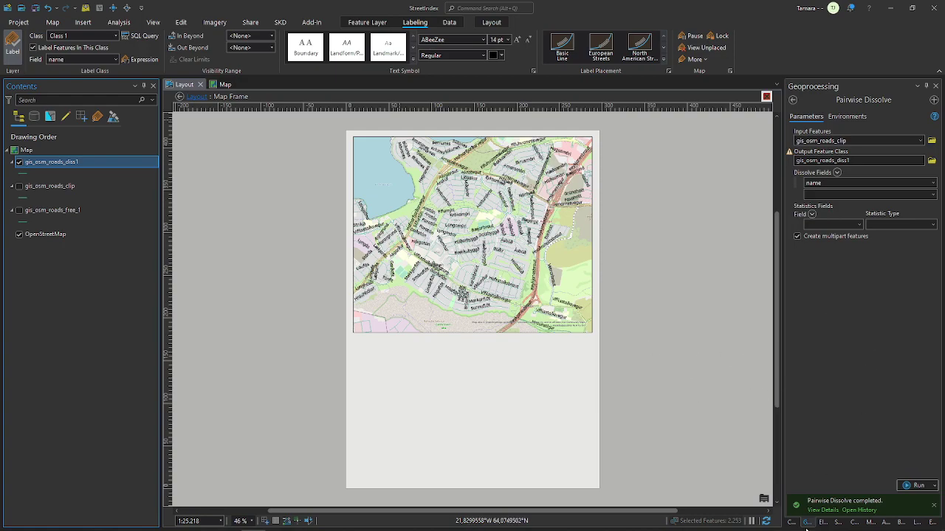
pyautogui.click(793, 100)
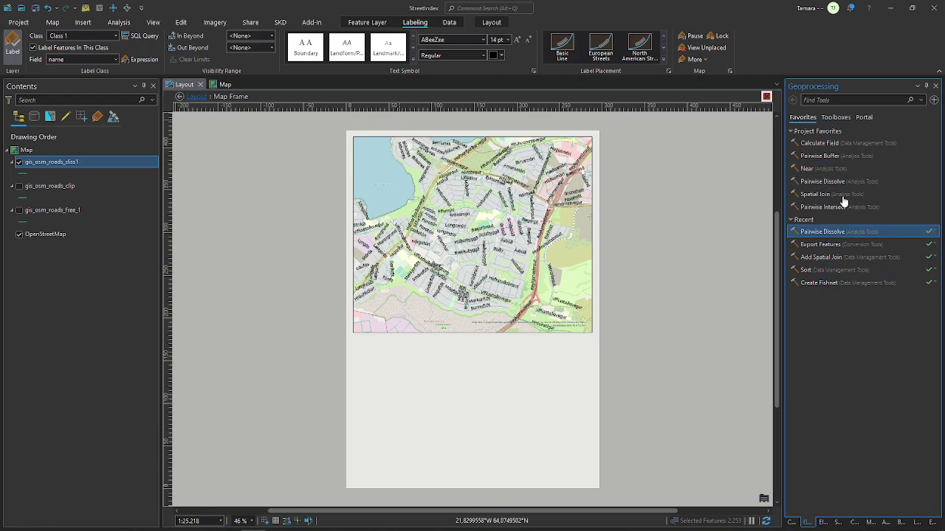
pyautogui.click(806, 272)
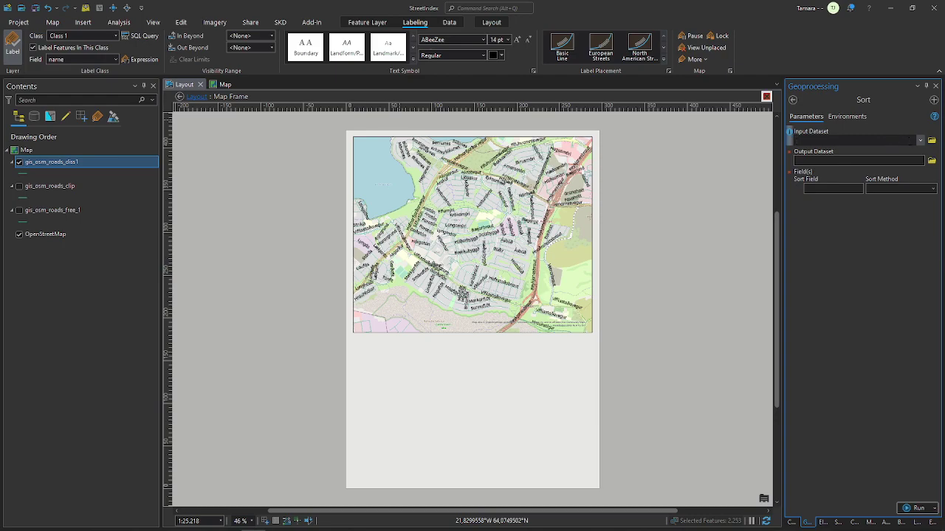
# - Sort gis_osm_roads_diss1 by name ascending into gis_osm_roads_diss1_Sort
pyautogui.click(920, 140)
pyautogui.click(847, 152)
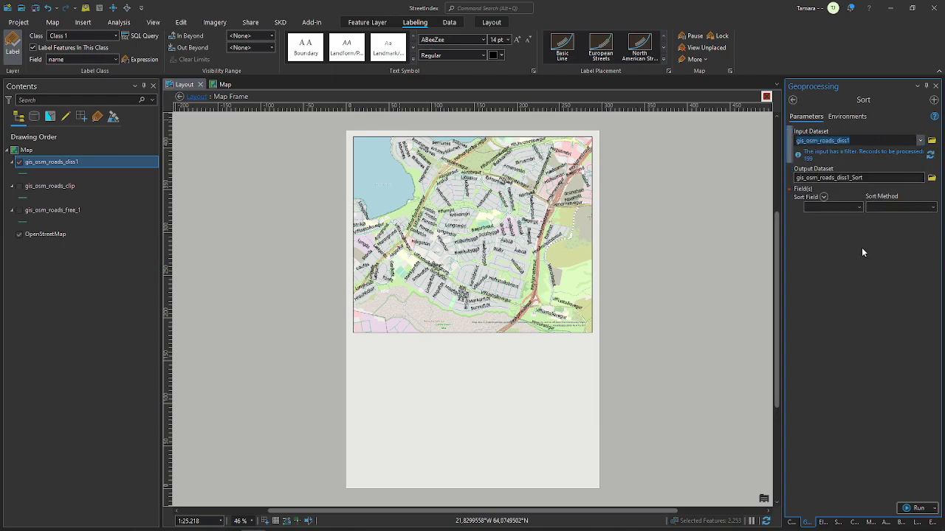
pyautogui.click(859, 207)
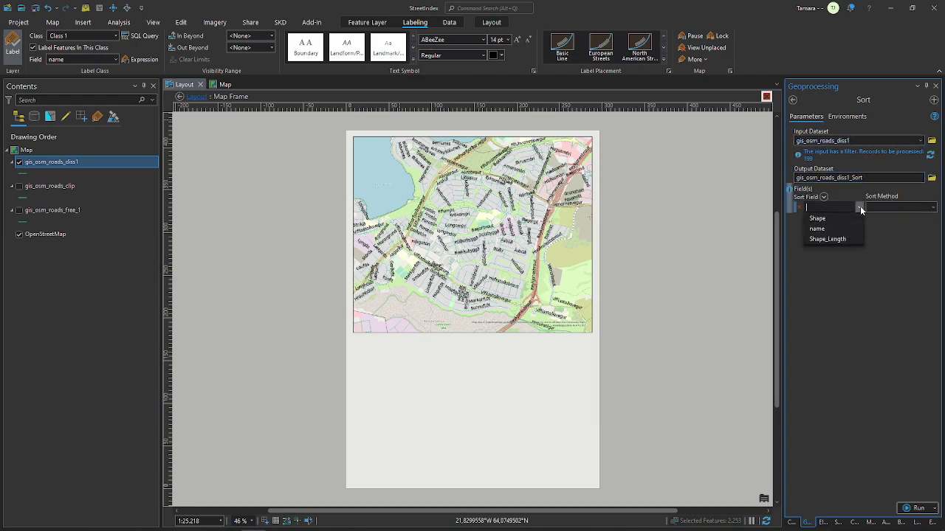
pyautogui.click(814, 228)
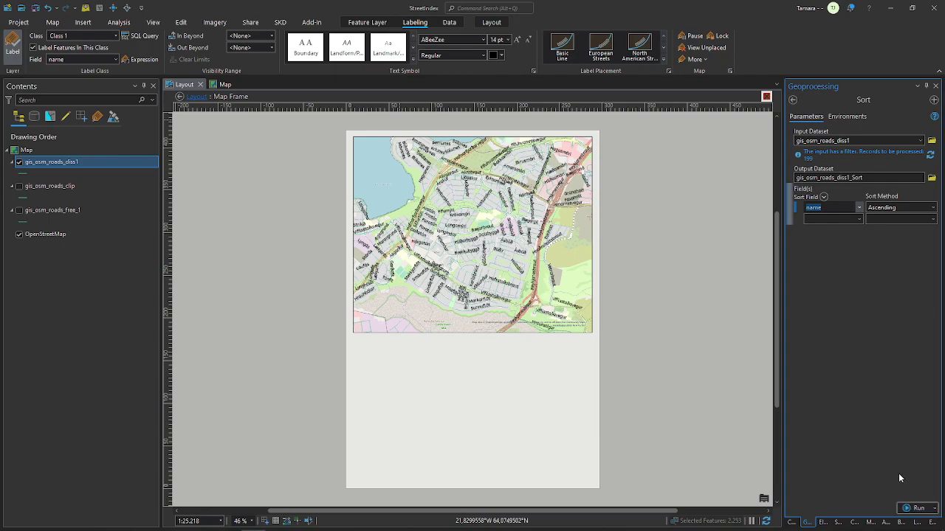
pyautogui.click(914, 509)
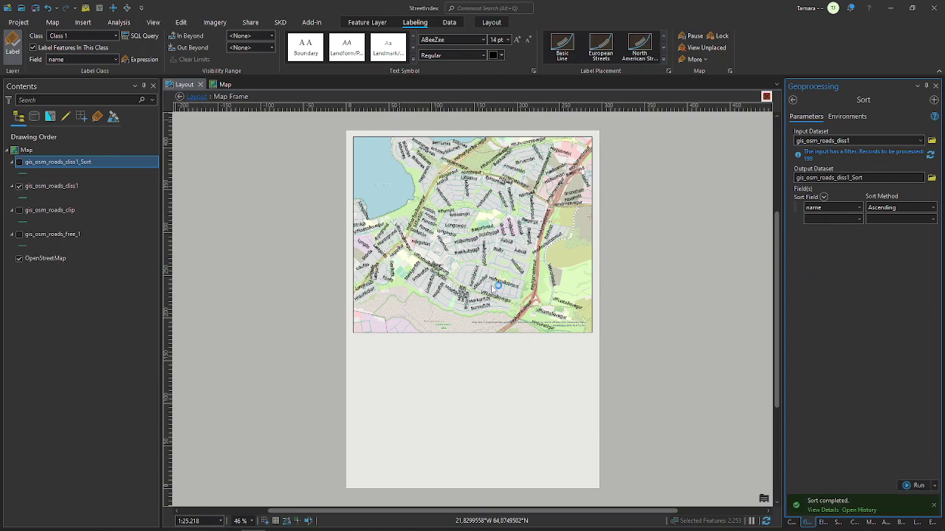
# - Hide the unsorted roads, review the sorted attribute table, and return to the layout
pyautogui.click(19, 186)
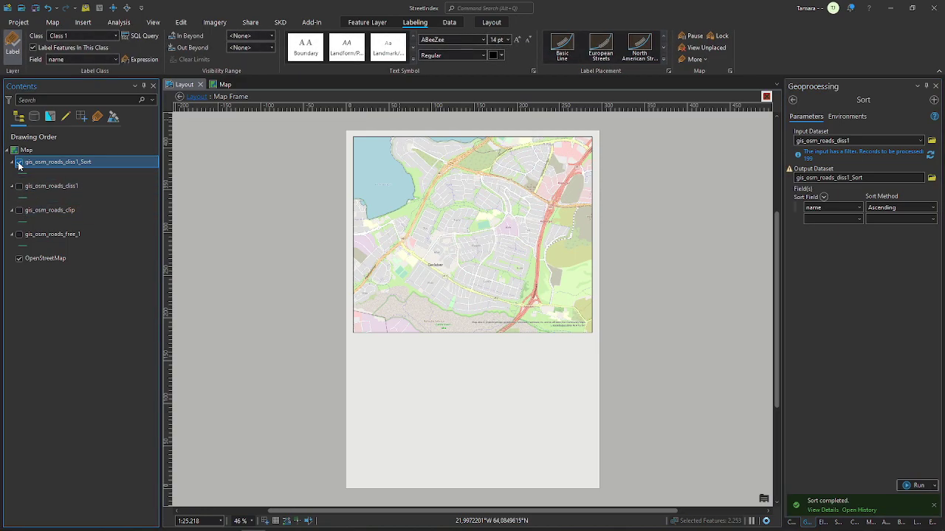
pyautogui.hotkey('ctrl', 't')
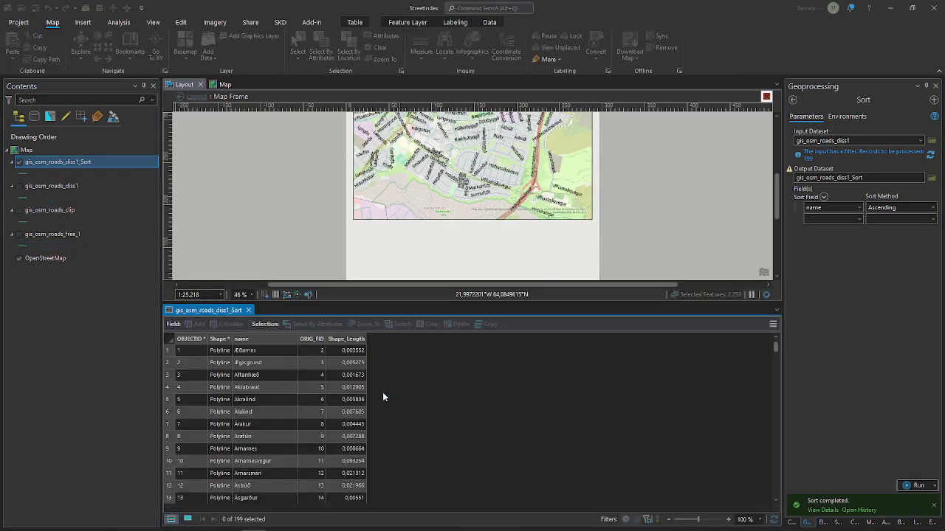
pyautogui.scroll(-20, 281, 372)
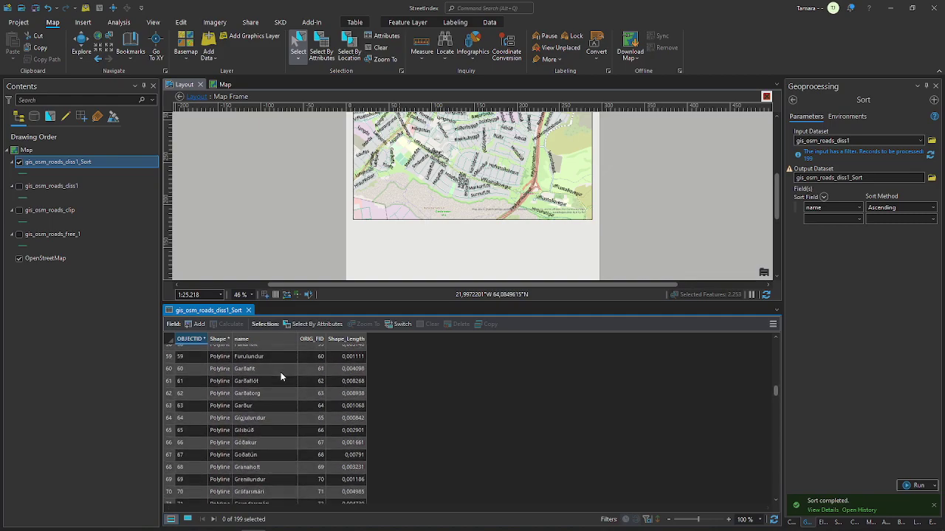
pyautogui.scroll(-5, 280, 377)
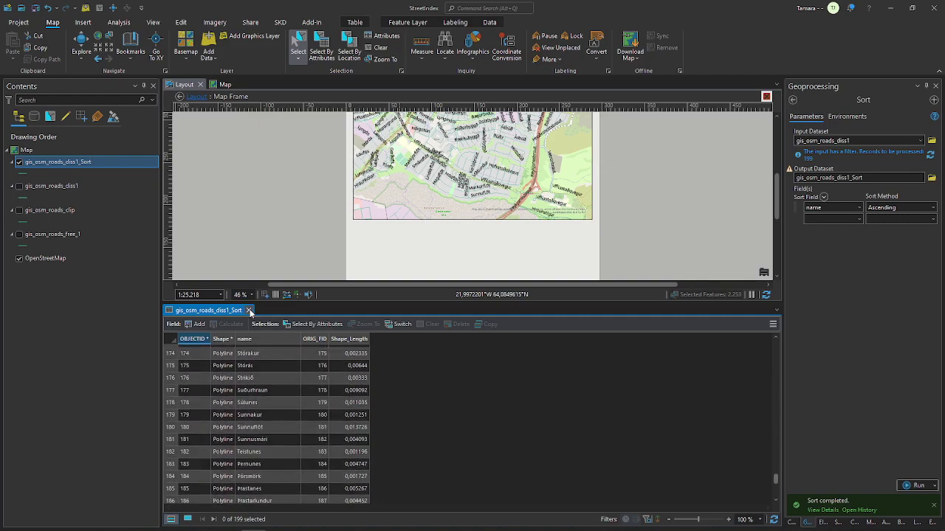
pyautogui.click(249, 310)
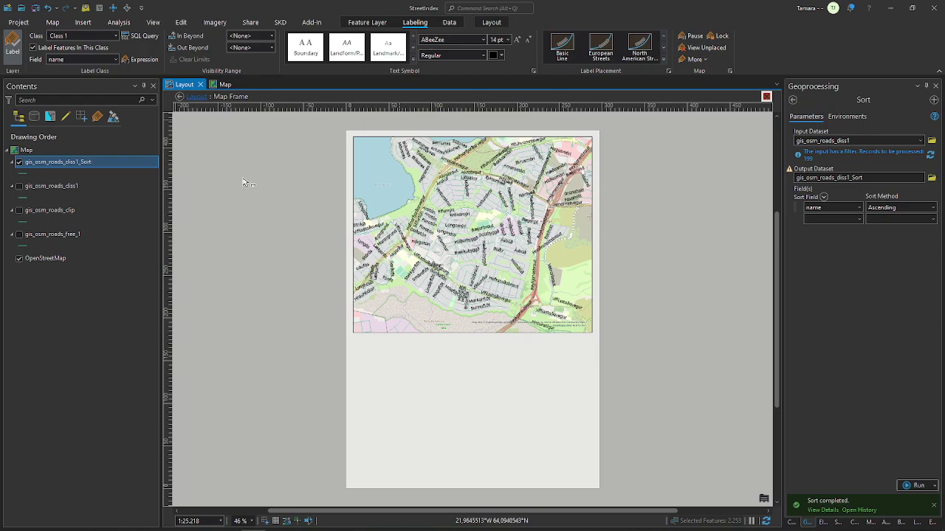
pyautogui.click(196, 99)
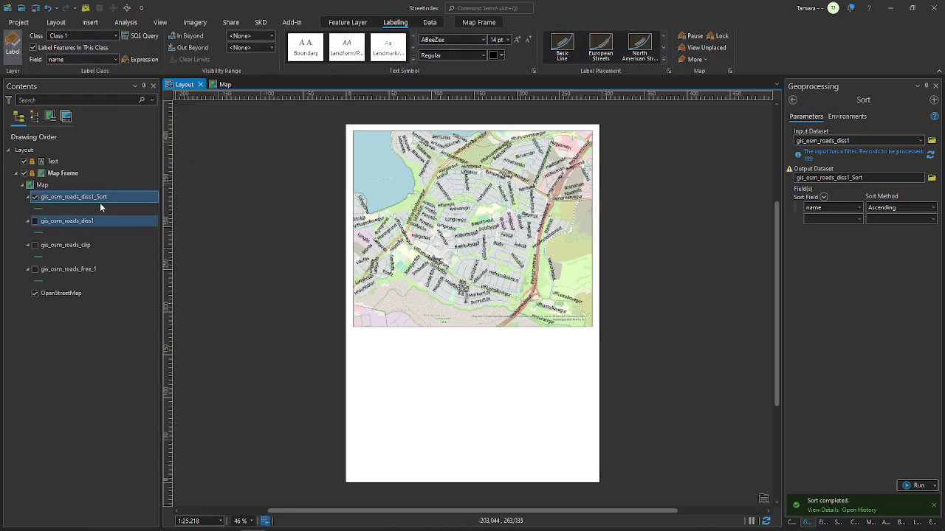
# - Add a Gray Continuous Reference Grid over the selected map frame
pyautogui.click(62, 173)
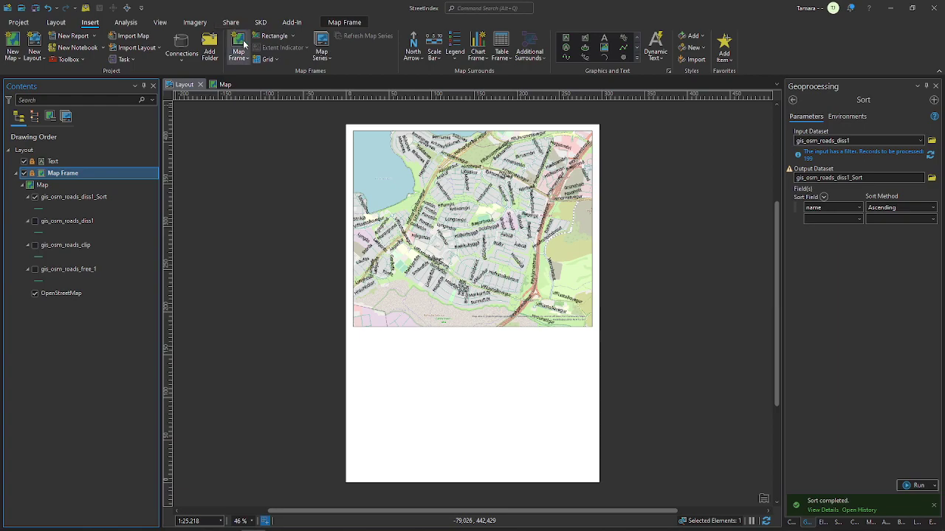
pyautogui.click(272, 60)
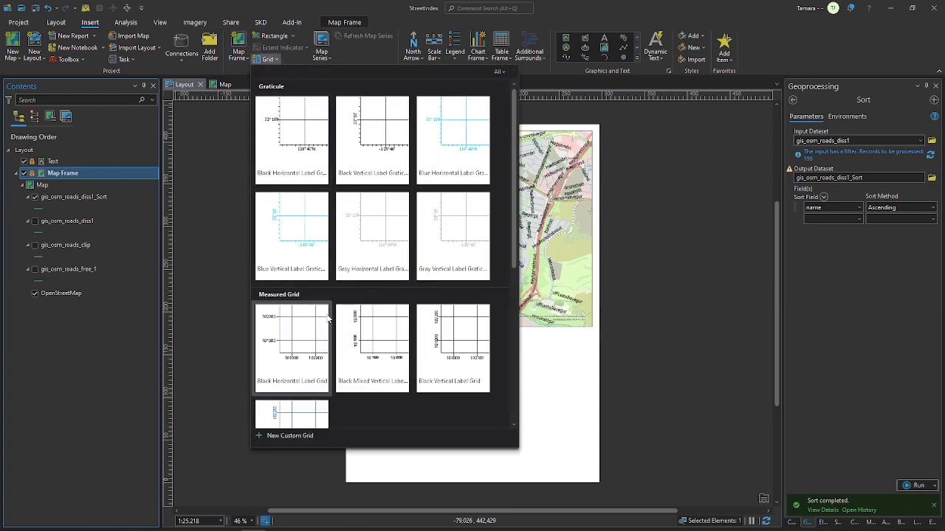
pyautogui.scroll(-2, 317, 375)
pyautogui.scroll(-2, 339, 373)
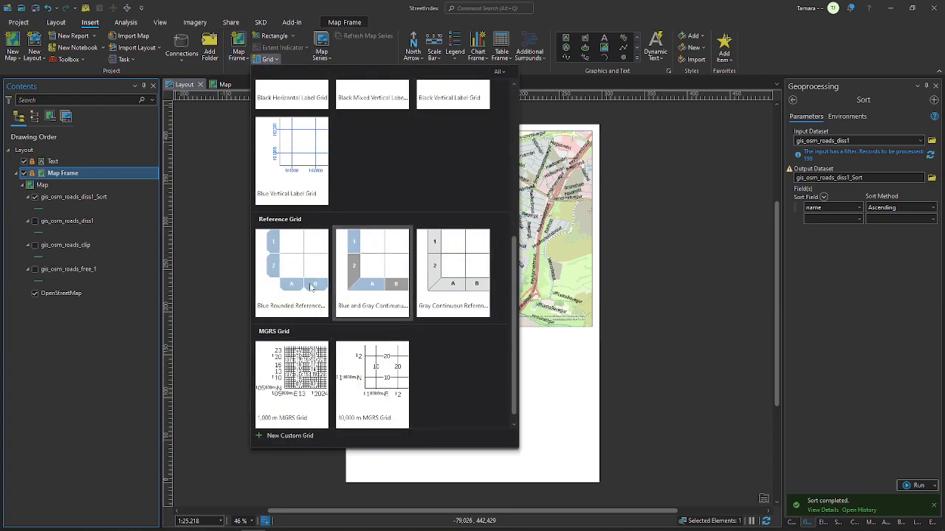
pyautogui.click(458, 289)
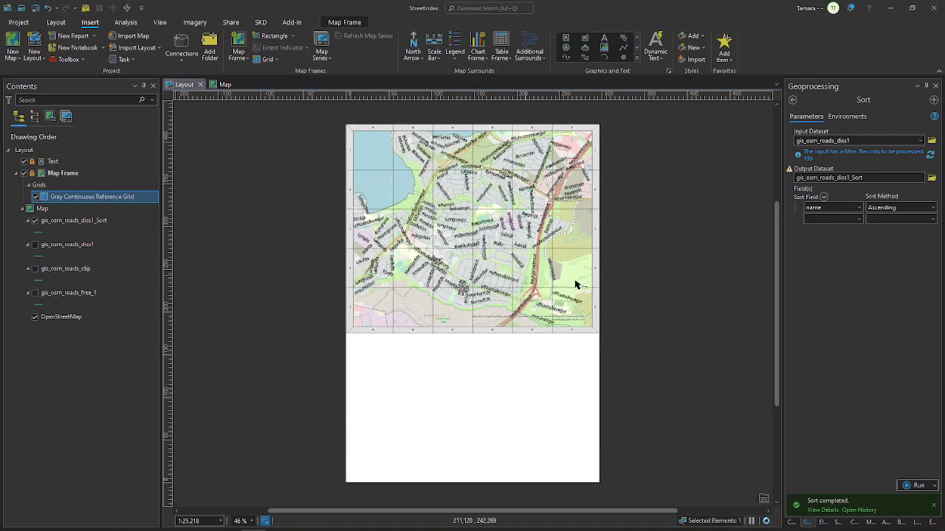
# - Turn off automatic adjustment and fix the reference grid at 6 rows and 7 columns
pyautogui.click(823, 523)
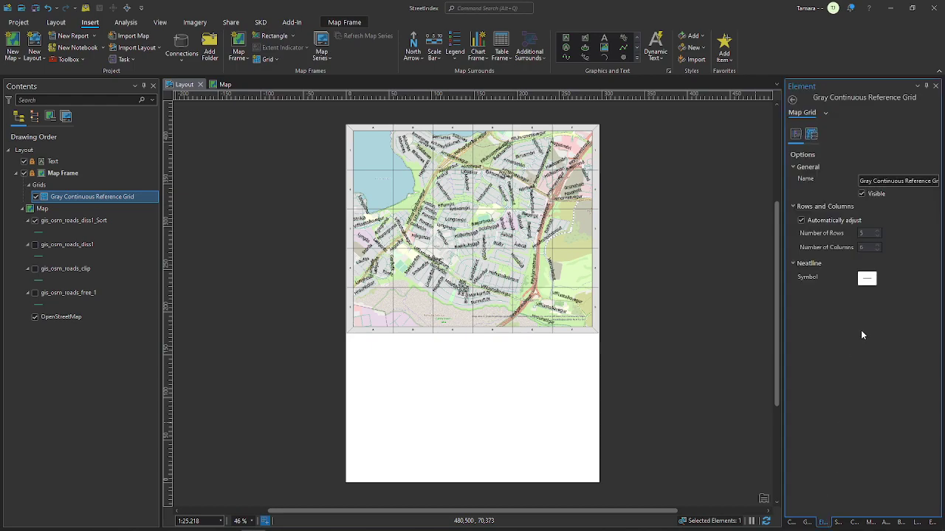
pyautogui.click(826, 220)
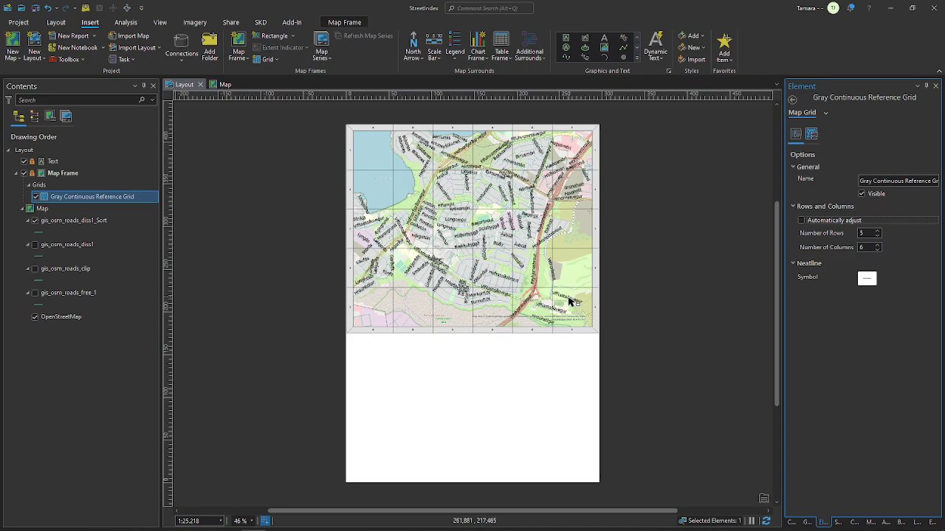
pyautogui.click(878, 231)
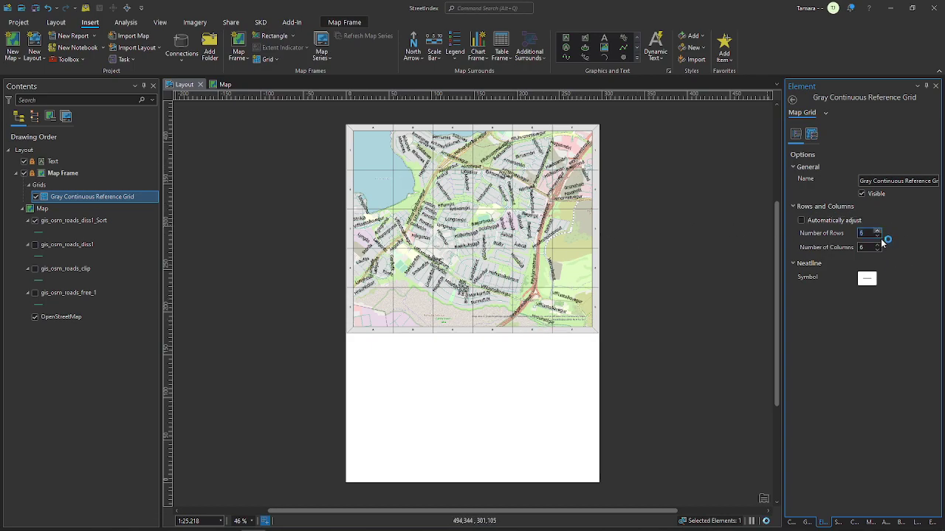
pyautogui.click(877, 246)
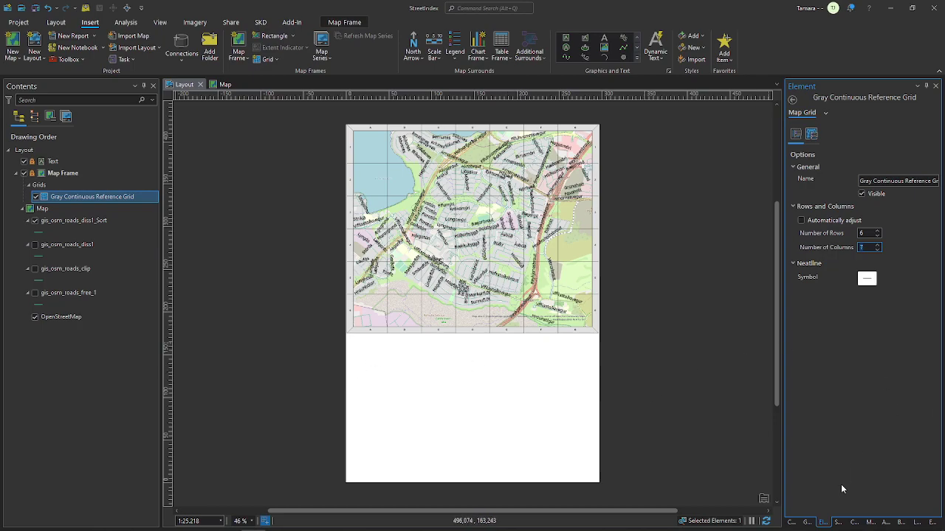
pyautogui.click(808, 522)
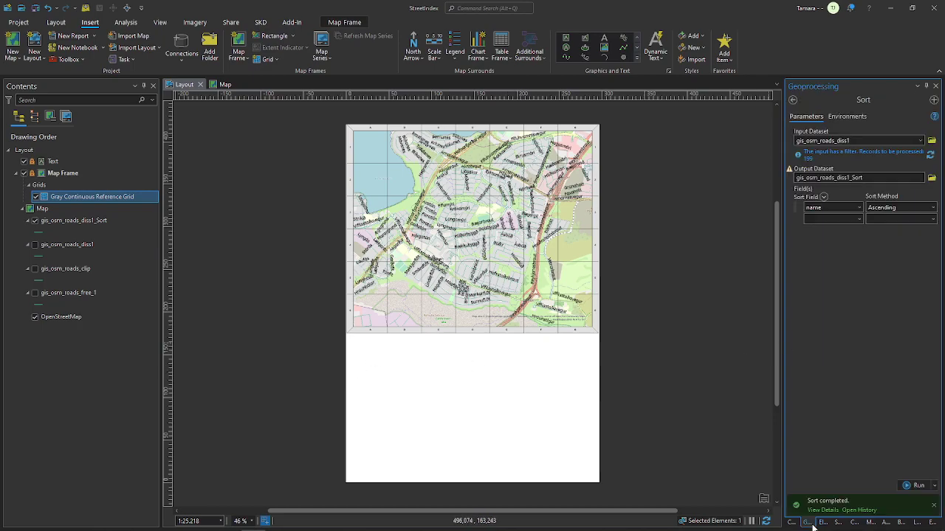
pyautogui.click(794, 100)
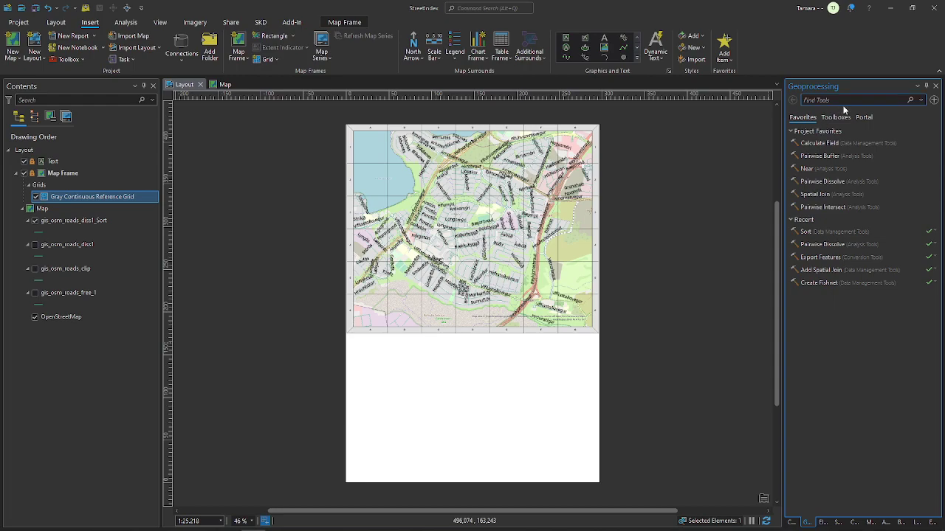
# - Start Create Fishnet with its output feature class saved as 'fishnet' in Default.gdb
pyautogui.click(823, 282)
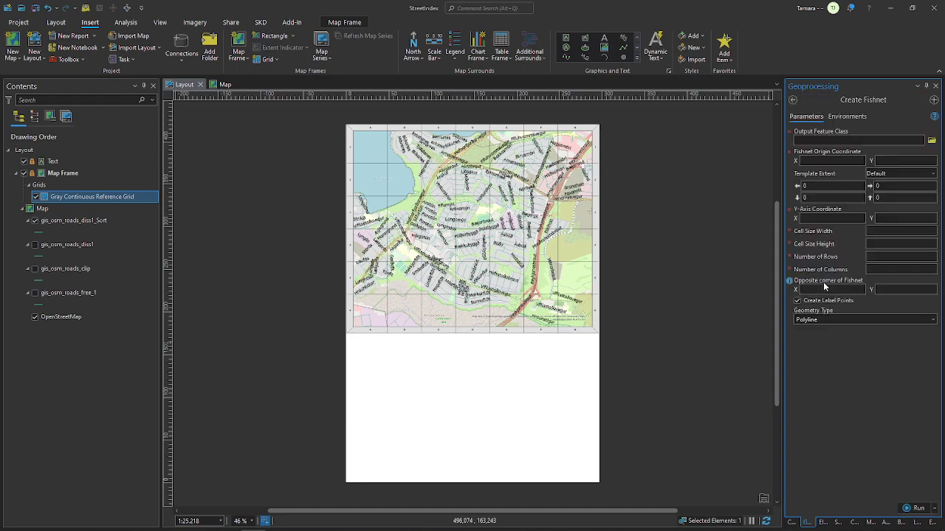
pyautogui.click(932, 141)
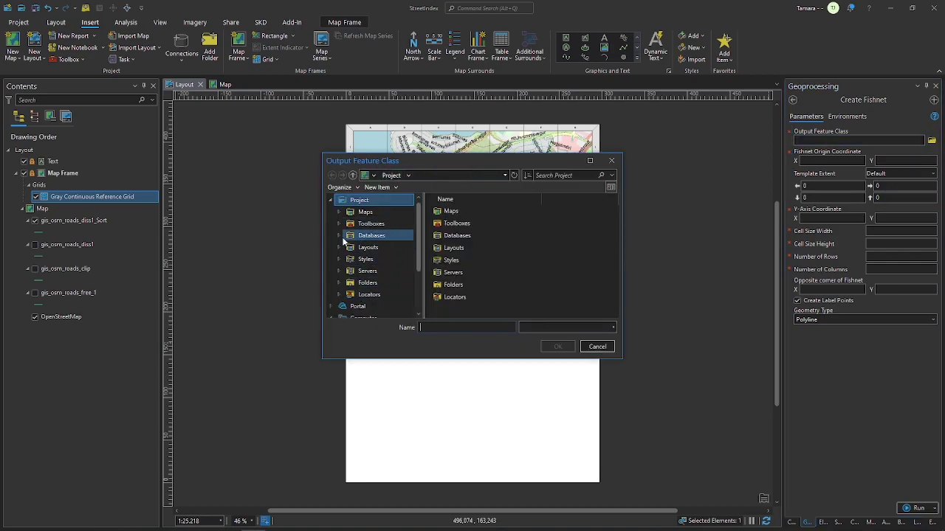
pyautogui.click(352, 236)
pyautogui.click(381, 248)
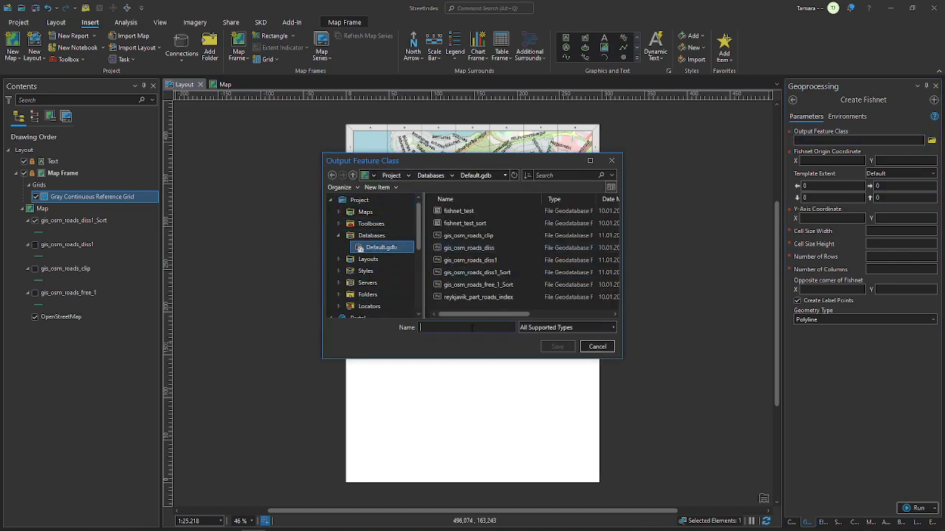
pyautogui.write('fishnet')
pyautogui.click(561, 347)
pyautogui.click(564, 349)
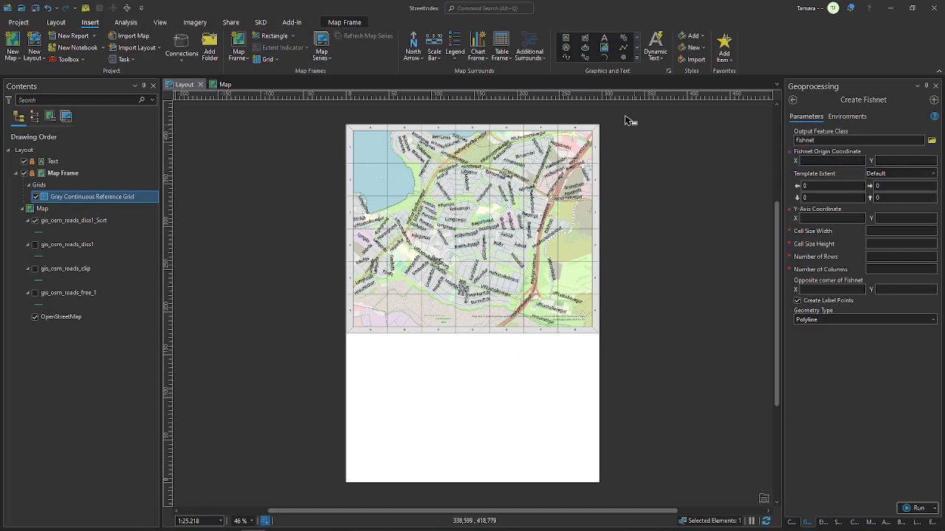
pyautogui.click(933, 173)
# - Fill the fishnet extent with explicit coordinates and check the reference grid's row and column counts
pyautogui.click(914, 195)
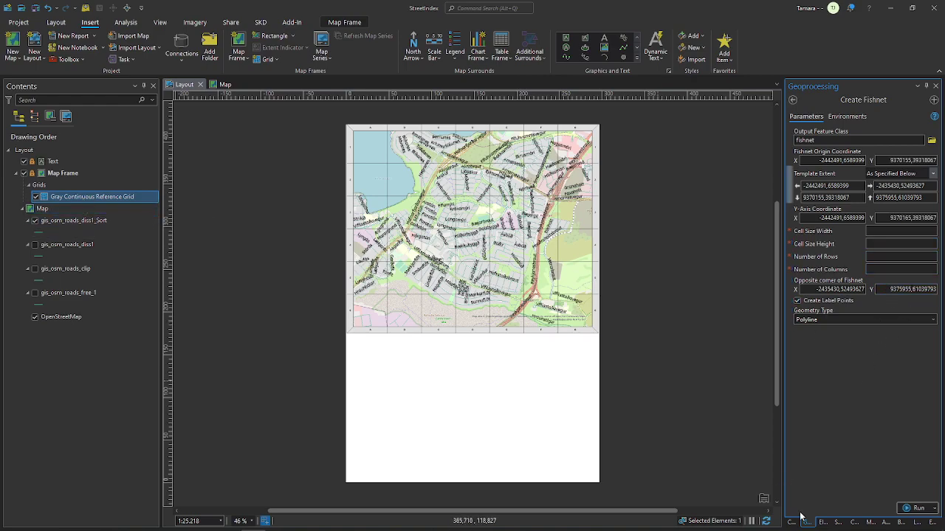
pyautogui.moveTo(784, 527)
pyautogui.click(822, 523)
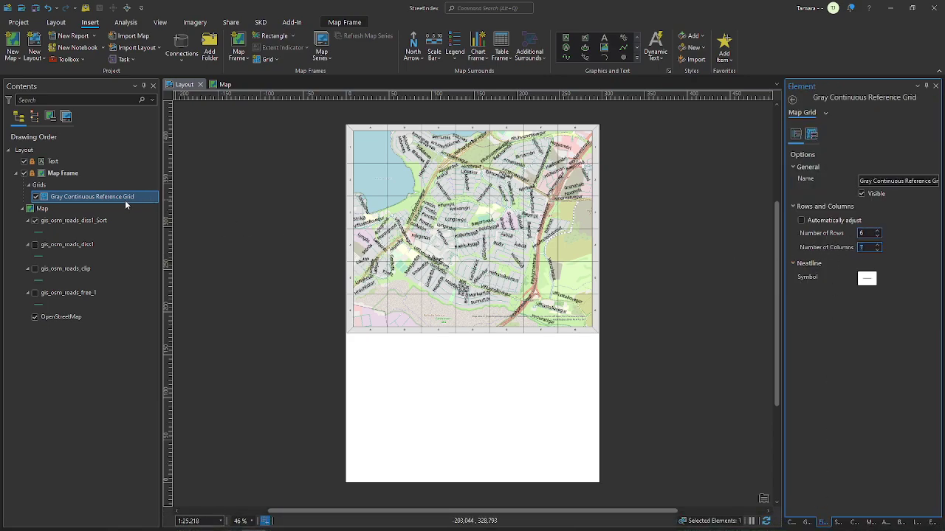
pyautogui.click(809, 522)
# - Run Create Fishnet with 6 rows, 7 columns and Polygon geometry, then untick label points
pyautogui.click(881, 256)
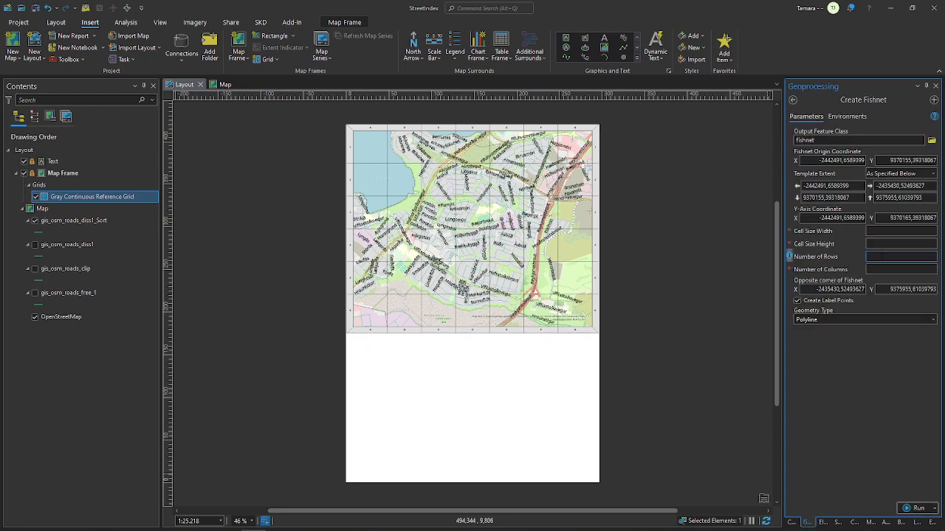
pyautogui.click(899, 270)
pyautogui.write('7')
pyautogui.click(892, 402)
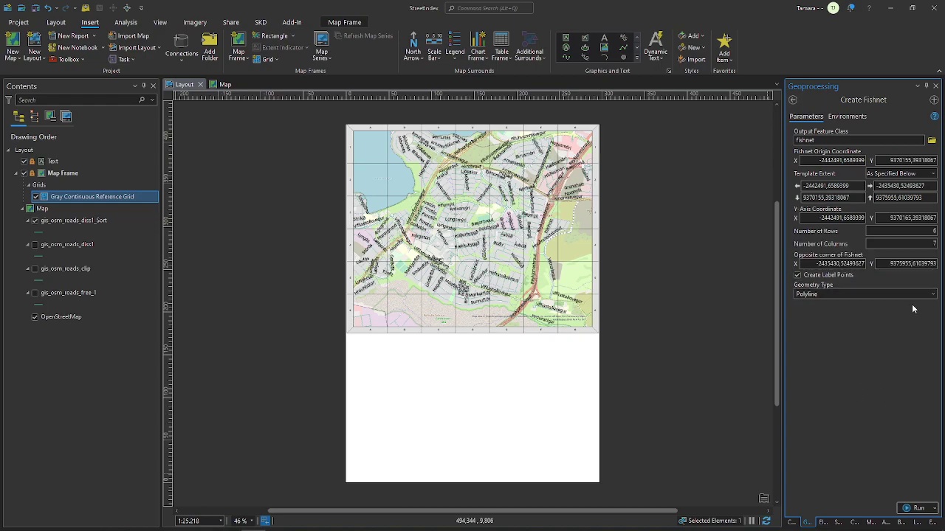
pyautogui.click(931, 296)
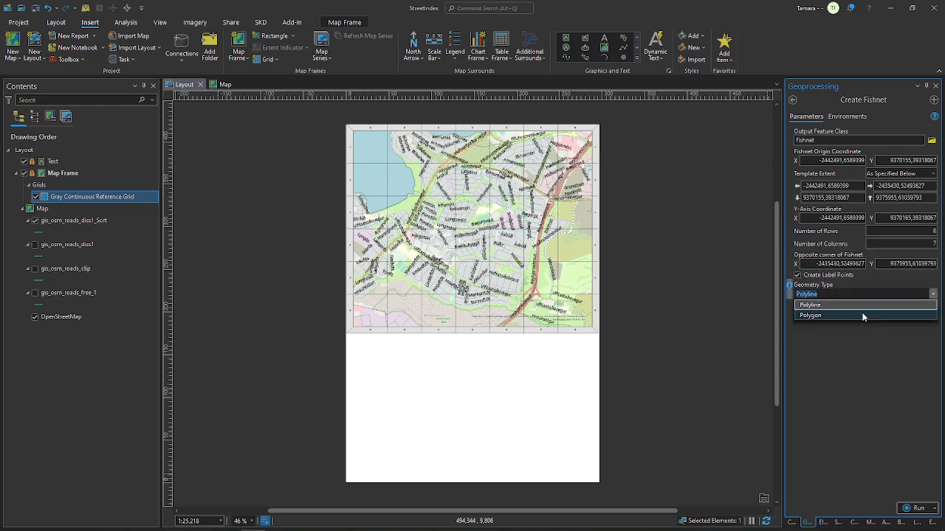
pyautogui.click(850, 317)
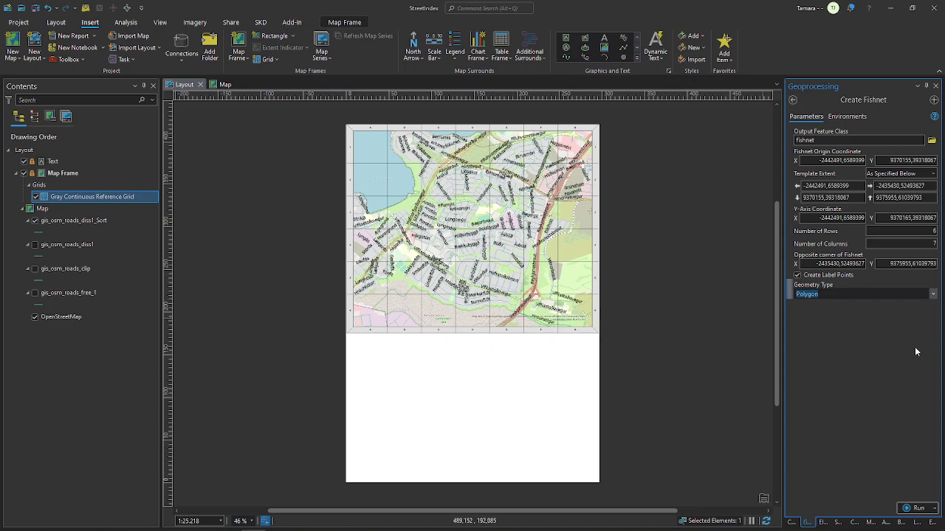
pyautogui.click(916, 508)
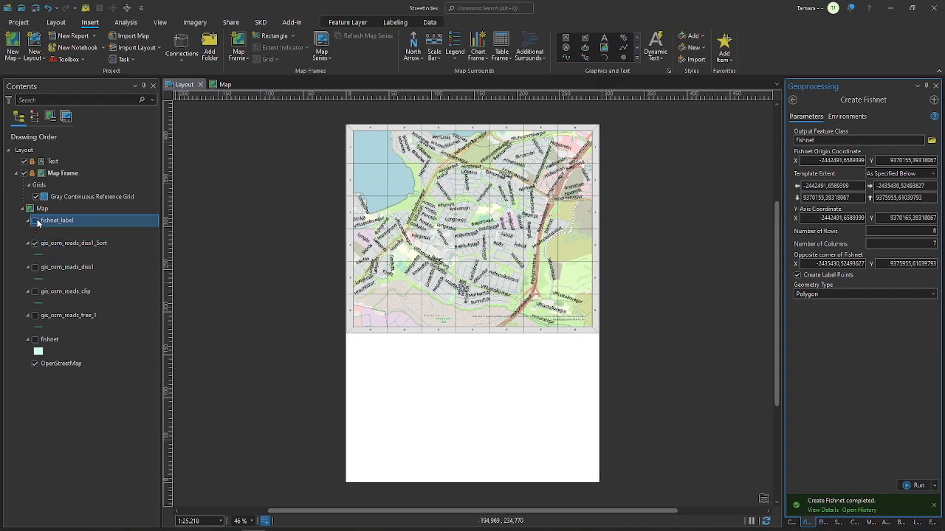
pyautogui.click(798, 275)
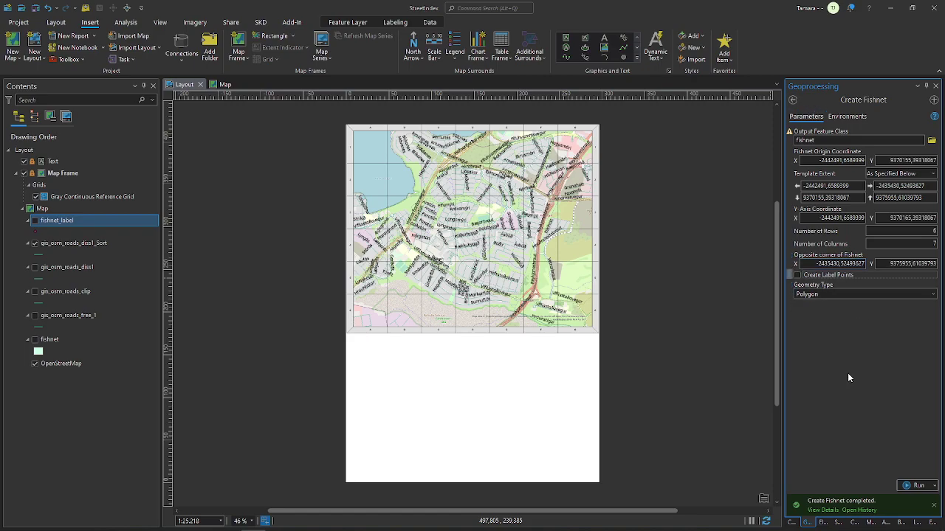
# - Remove the fishnet_label layer and turn on the fishnet layer
pyautogui.rightClick(71, 220)
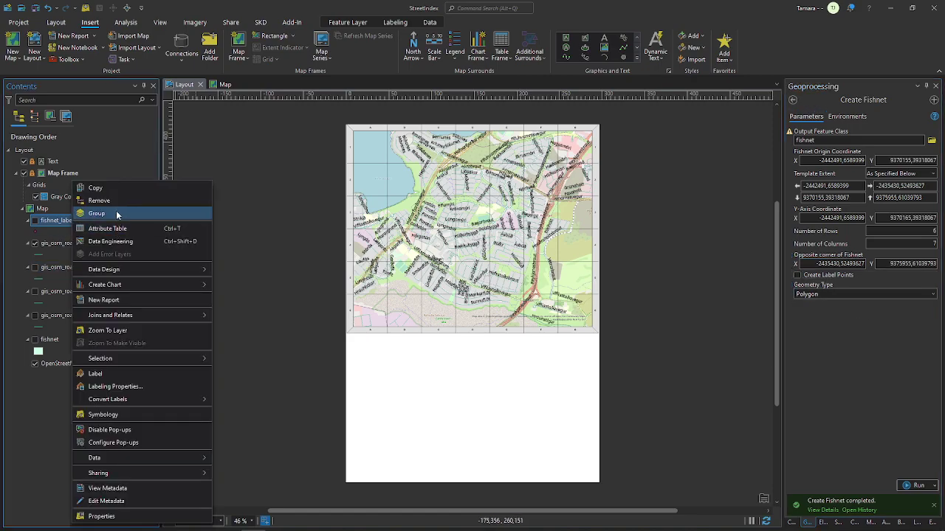
pyautogui.click(111, 201)
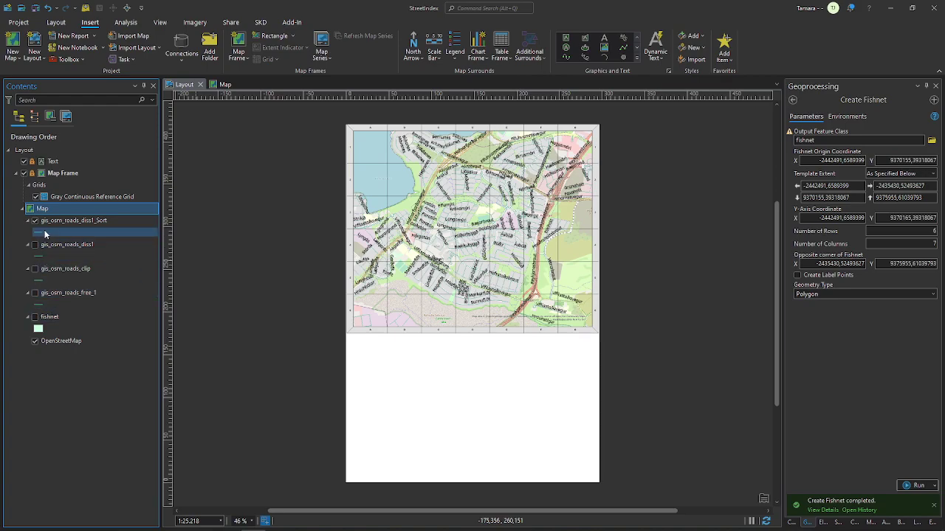
pyautogui.click(35, 317)
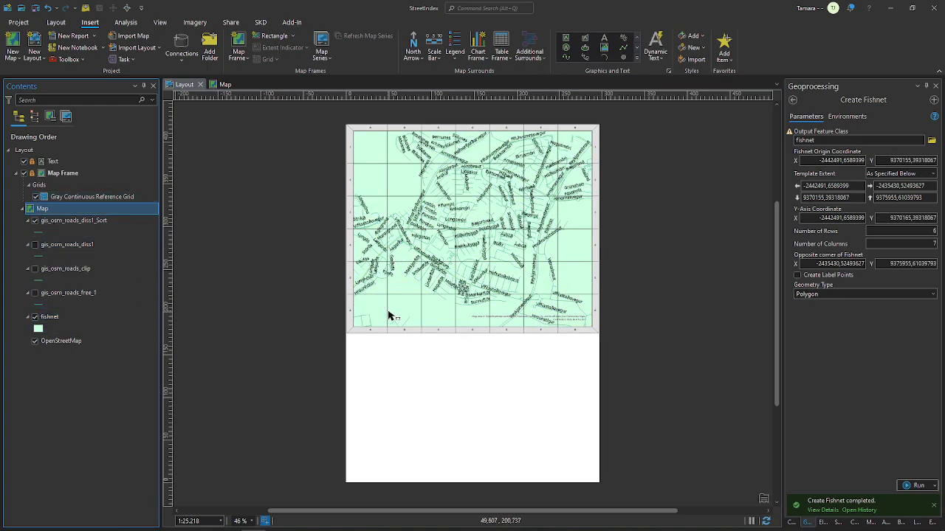
# - Toggle the reference grid off and on to confirm it aligns with the fishnet cells
pyautogui.scroll(5, 389, 316)
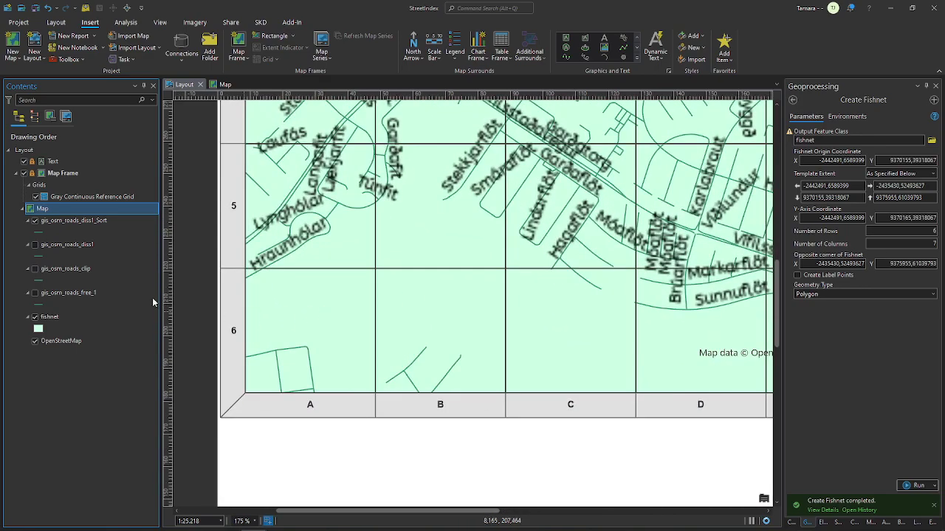
pyautogui.click(36, 197)
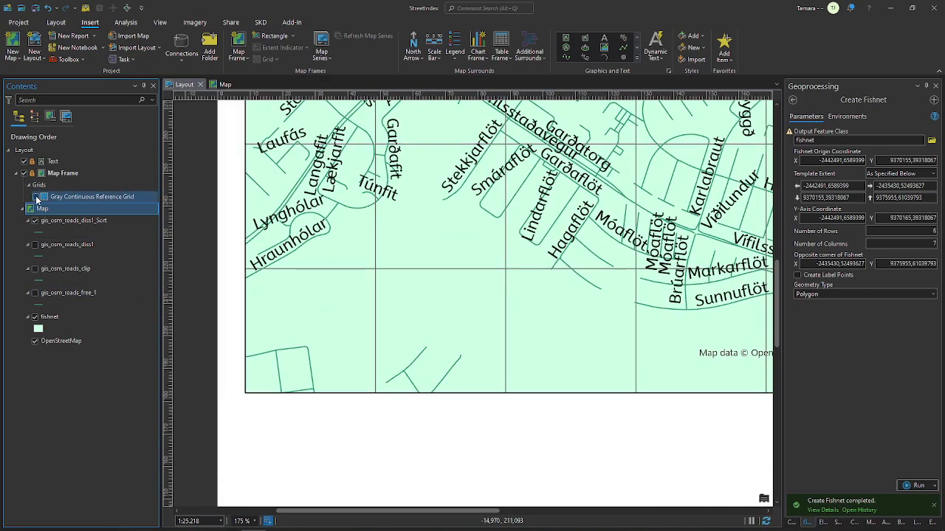
pyautogui.click(36, 197)
pyautogui.click(35, 197)
pyautogui.click(36, 197)
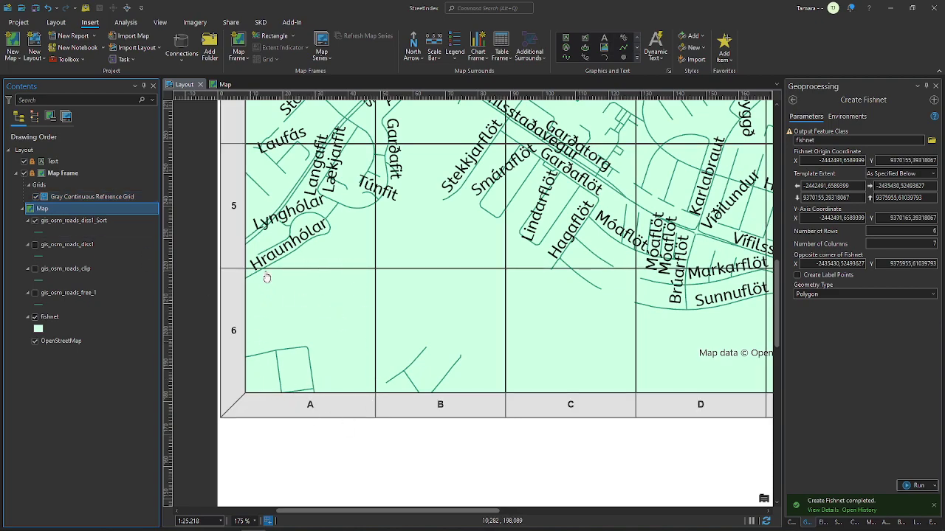
pyautogui.scroll(-1, 438, 329)
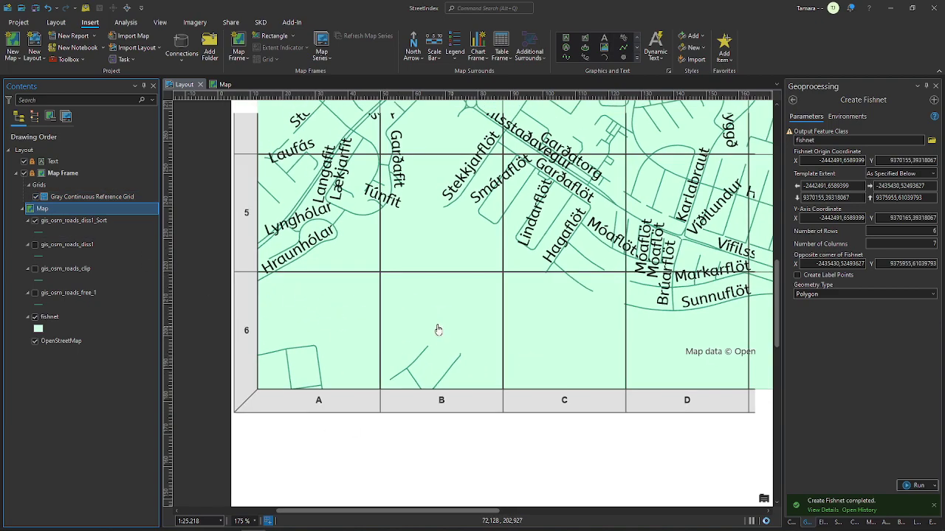
pyautogui.scroll(-5, 437, 330)
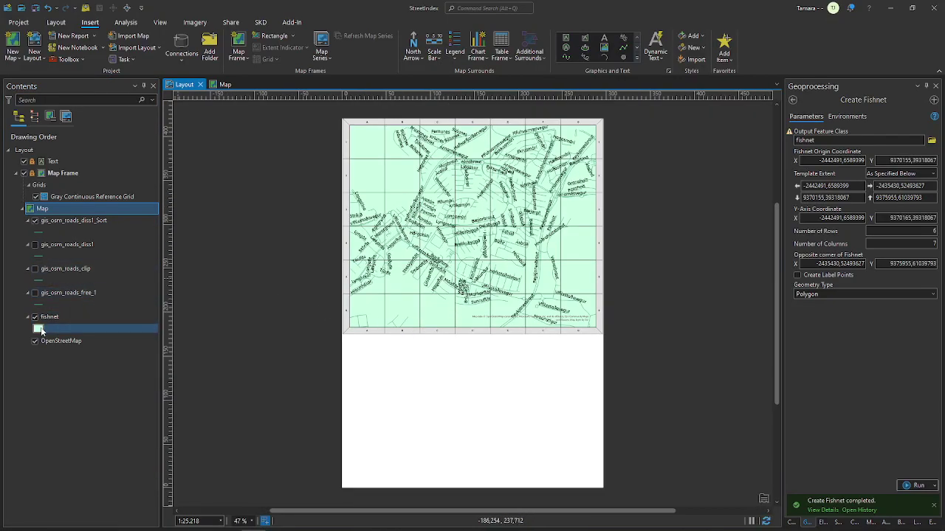
# - Give the fishnet layer the Black Outline symbol
pyautogui.click(808, 523)
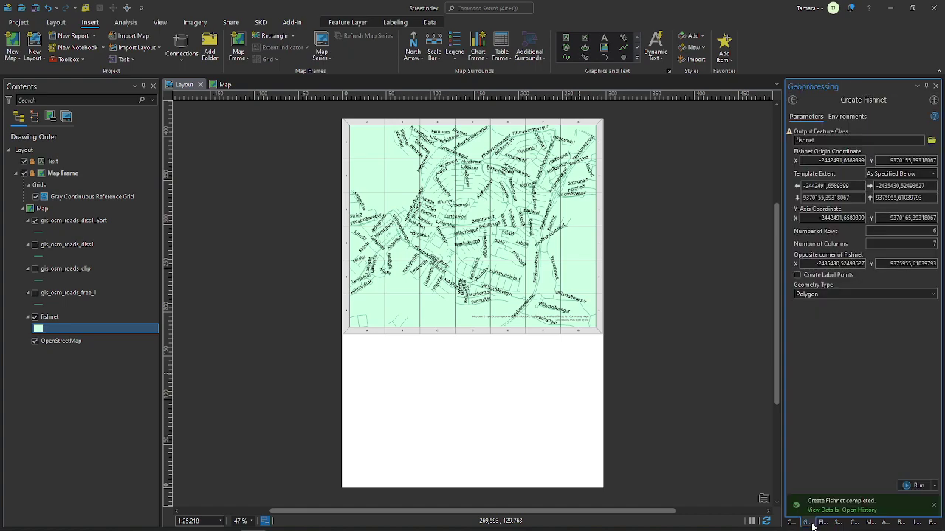
pyautogui.click(837, 522)
pyautogui.click(810, 183)
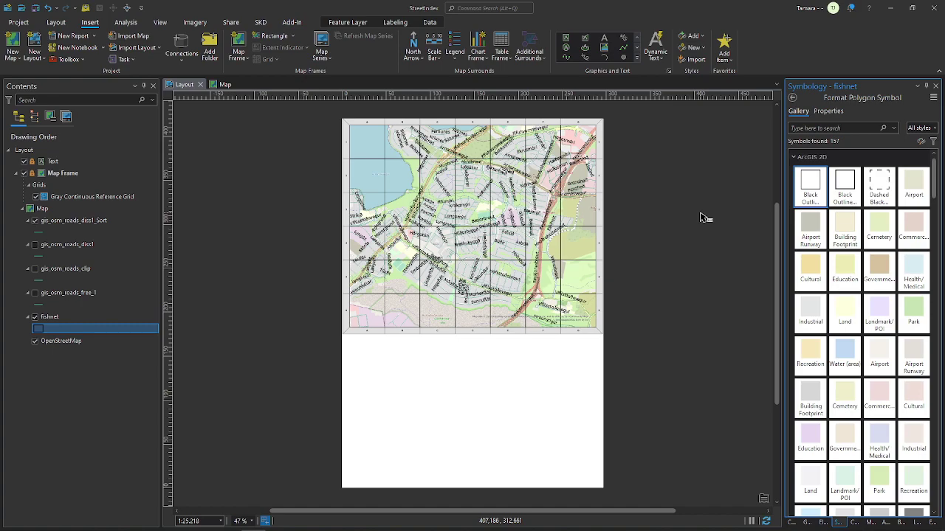
# - Open the fishnet attribute table to check its 42 cells, then close it
pyautogui.click(72, 316)
pyautogui.hotkey('ctrl', 't')
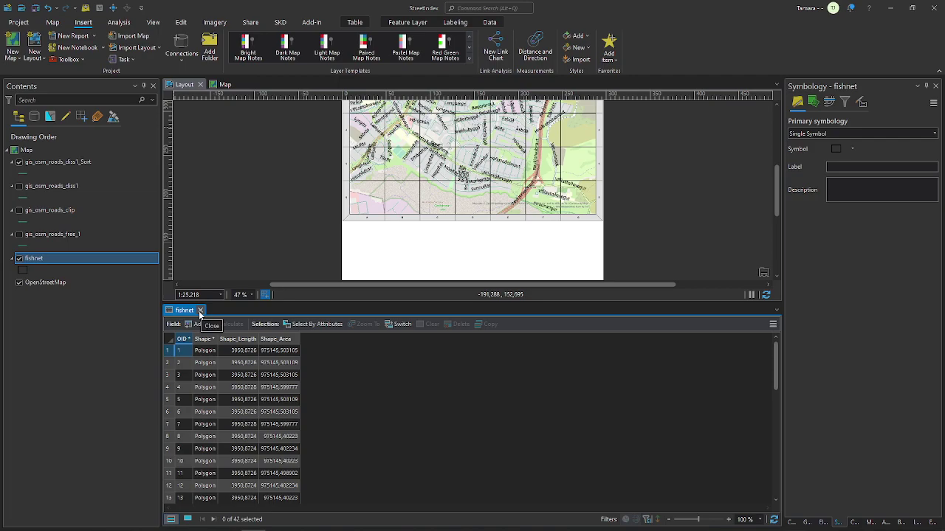
pyautogui.click(200, 311)
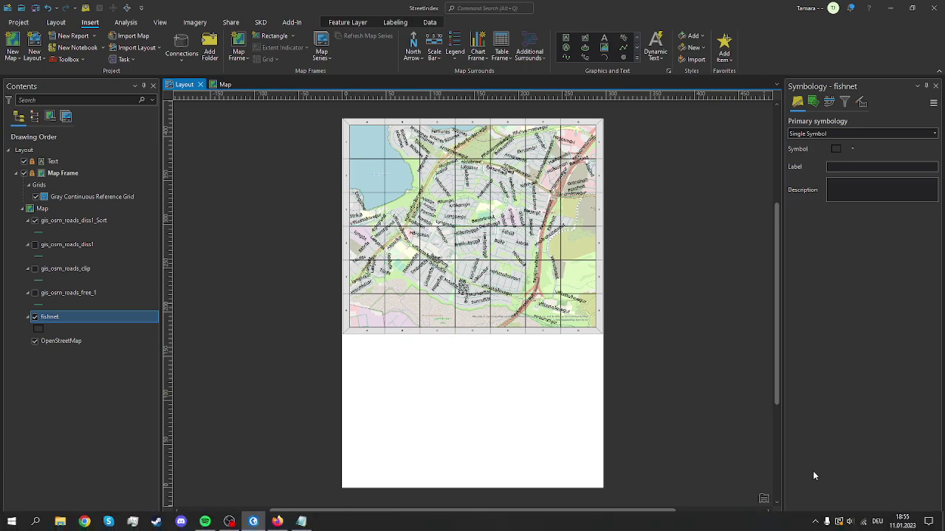
# - Activate the map frame and make the fishnet layer editable in List By Editing
pyautogui.click(70, 175)
pyautogui.rightClick(77, 174)
pyautogui.click(103, 182)
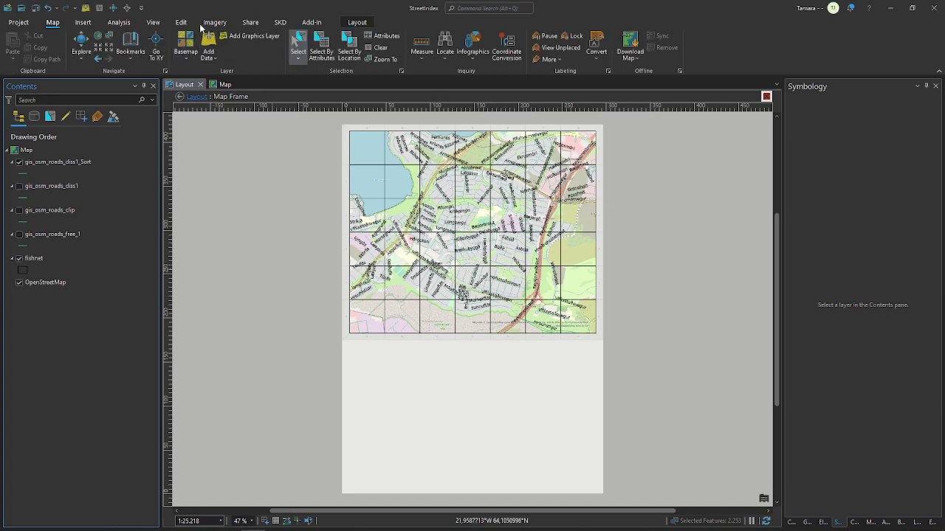
pyautogui.click(181, 22)
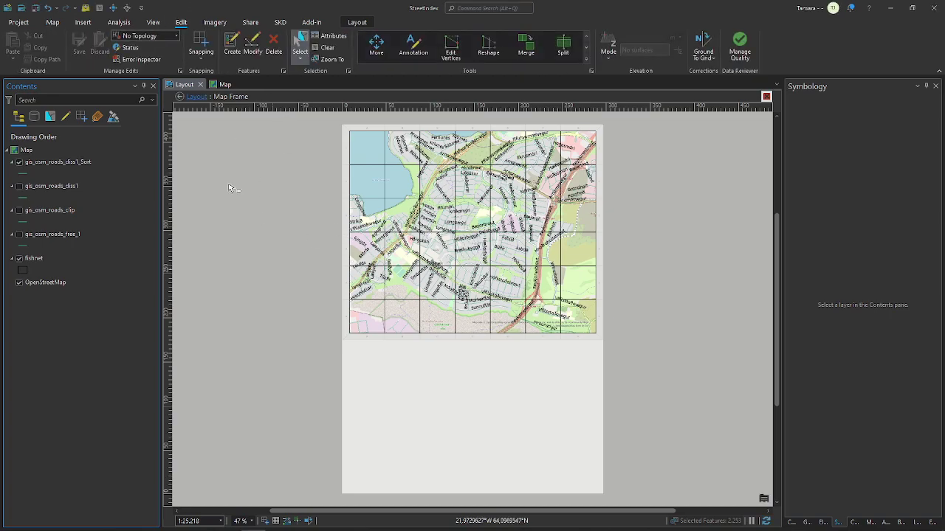
pyautogui.click(65, 117)
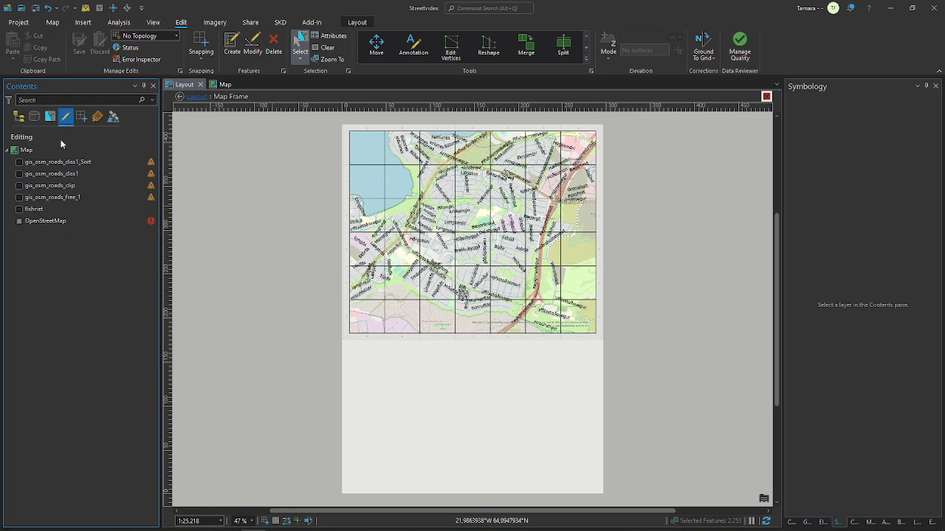
pyautogui.click(19, 209)
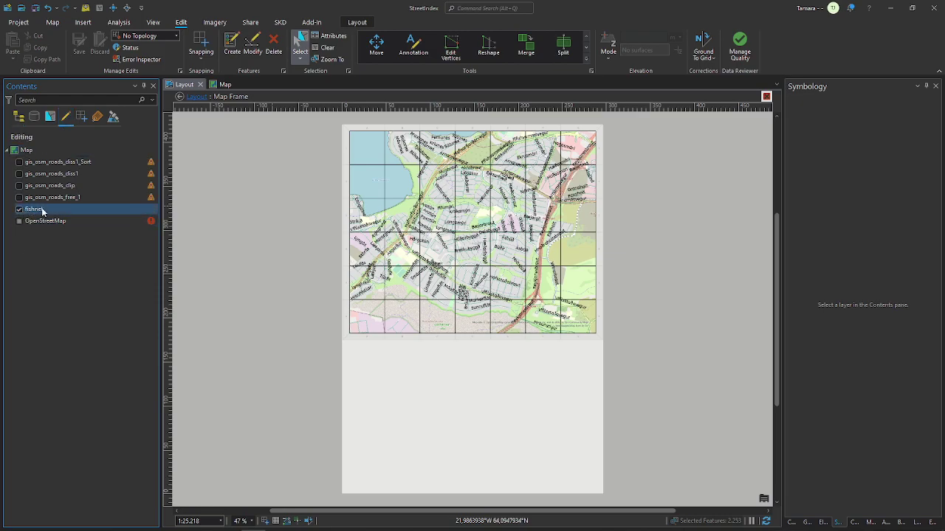
# - Open the Sequential Numbering tool from the Modify Features gallery and view its layer list
pyautogui.click(586, 59)
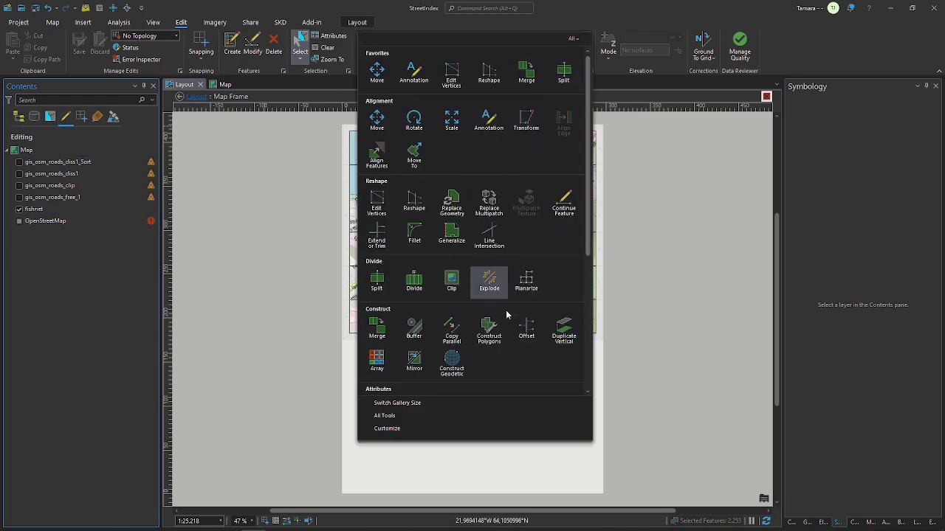
pyautogui.click(871, 523)
pyautogui.scroll(-5, 871, 398)
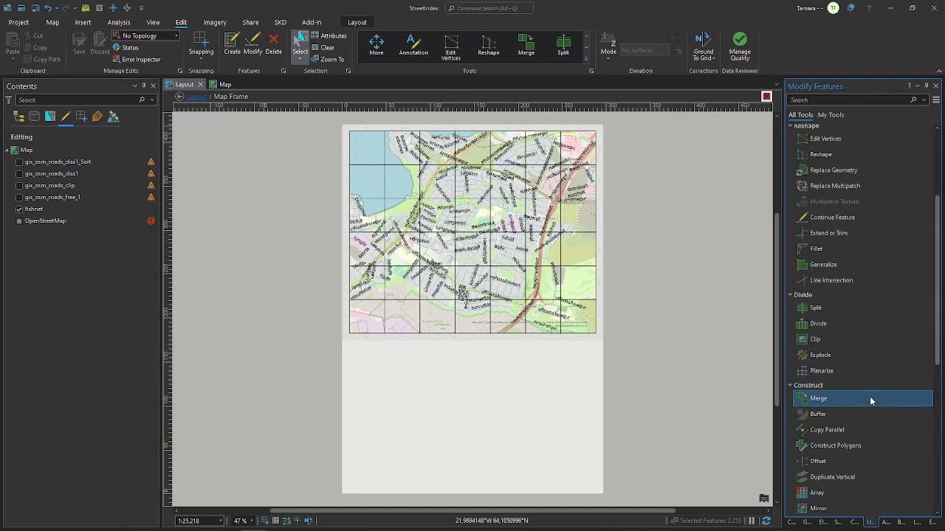
pyautogui.scroll(-2, 871, 400)
pyautogui.click(843, 386)
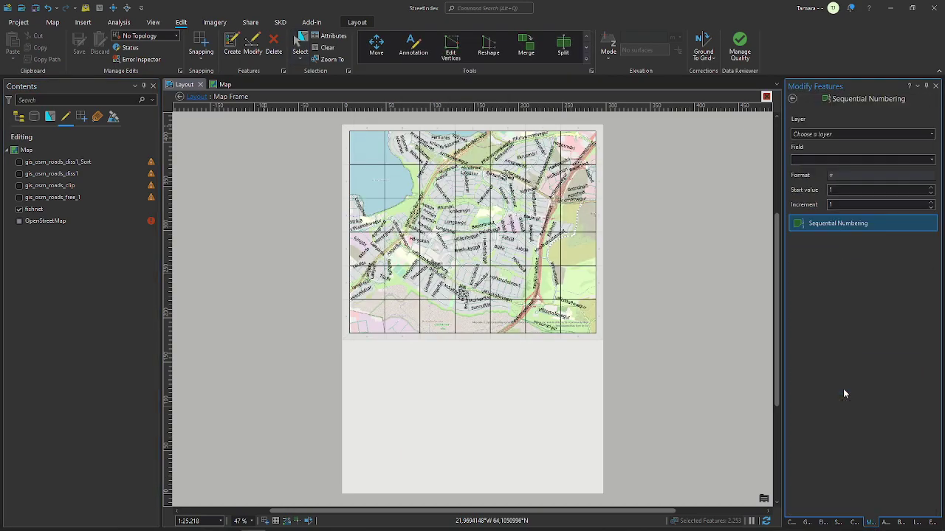
pyautogui.click(841, 135)
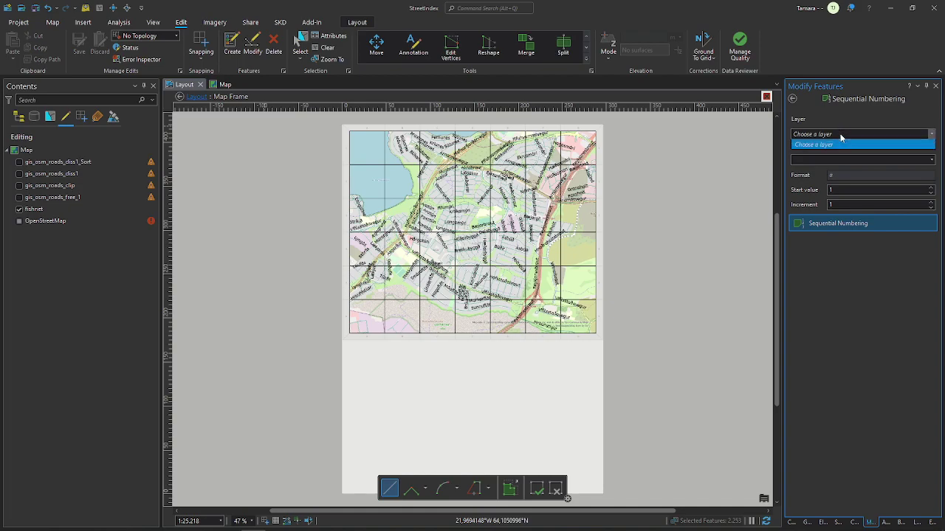
pyautogui.click(14, 124)
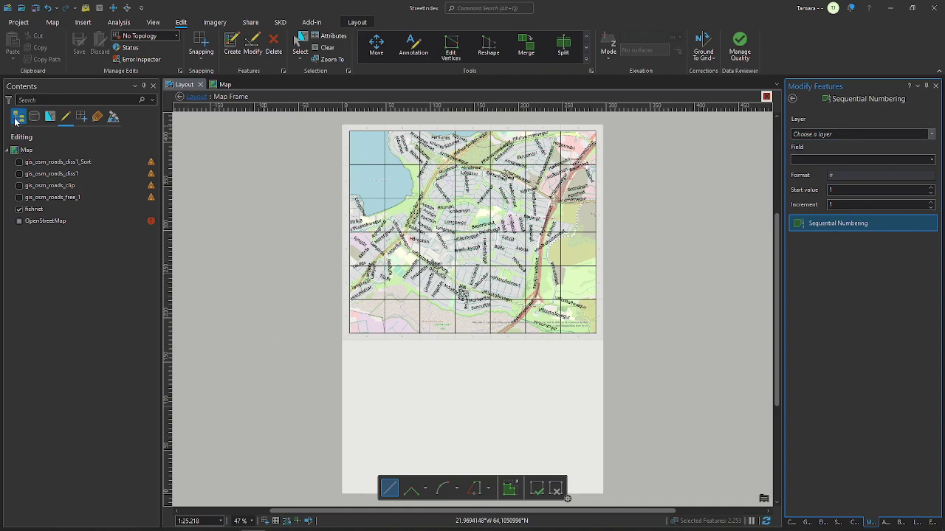
# - Reactivate the map frame, select the fishnet layer and list layers by editability again
pyautogui.click(197, 97)
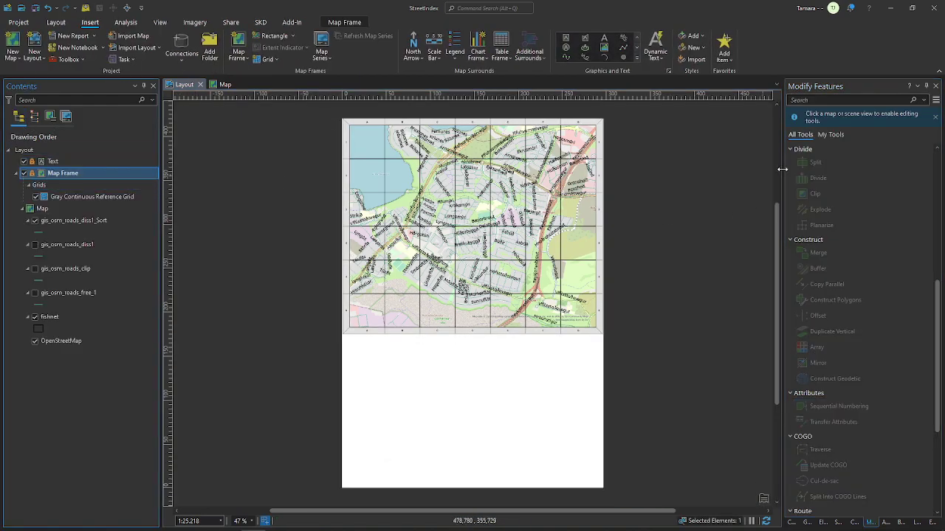
pyautogui.rightClick(84, 173)
pyautogui.click(114, 182)
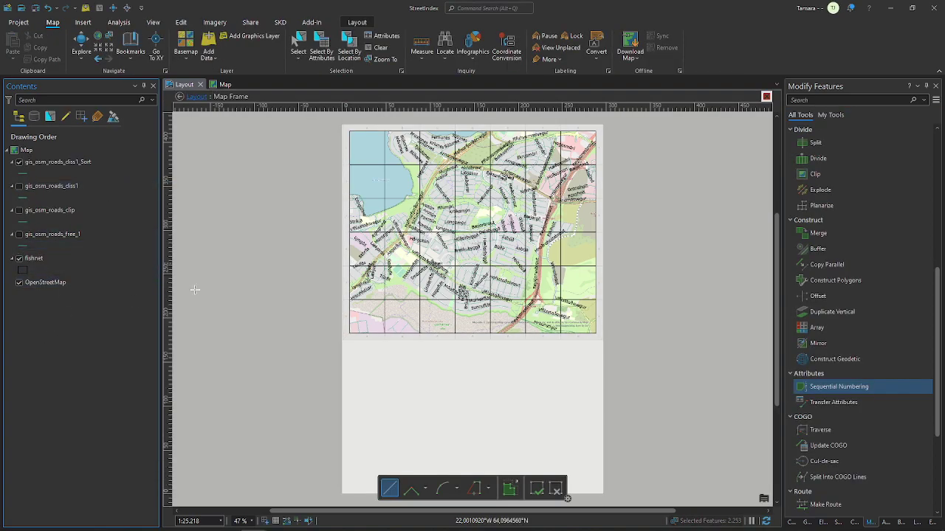
pyautogui.click(47, 257)
pyautogui.click(34, 260)
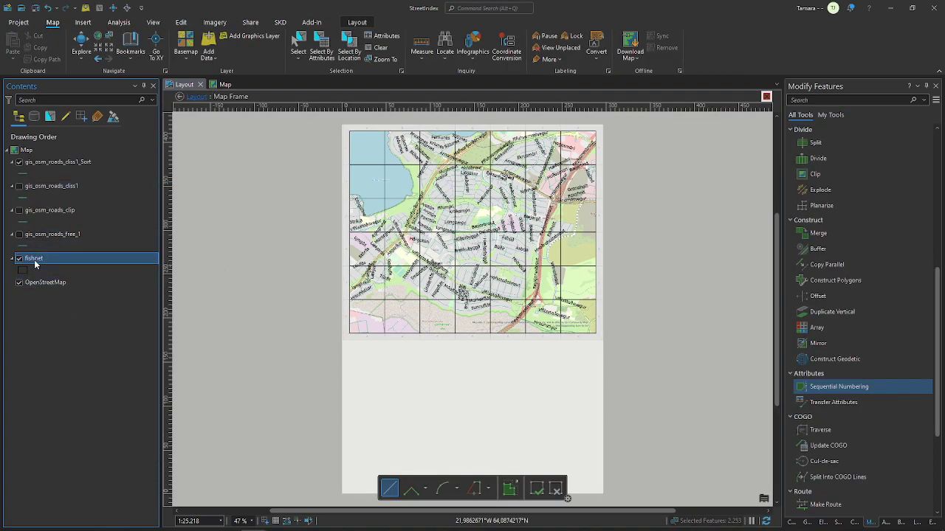
pyautogui.click(66, 117)
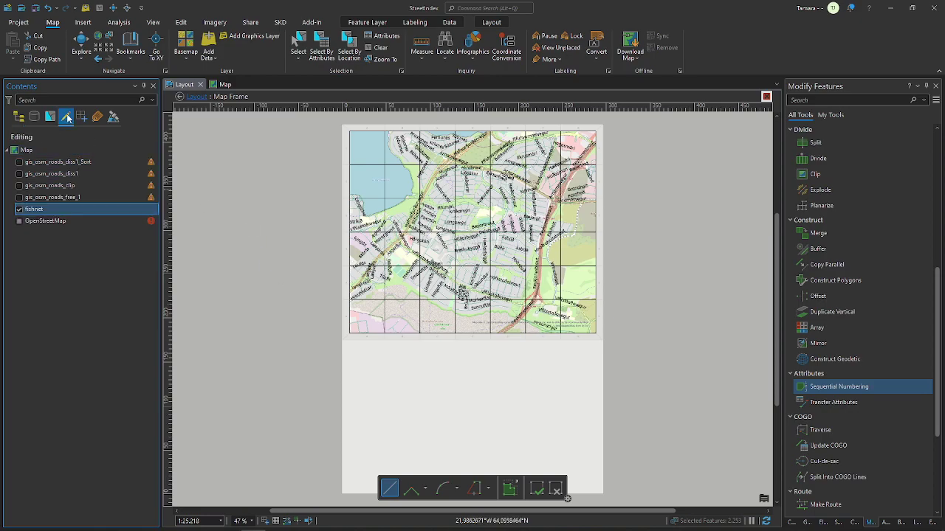
# - Save the project, reopen Sequential Numbering, and list layers by drawing order
pyautogui.click(34, 7)
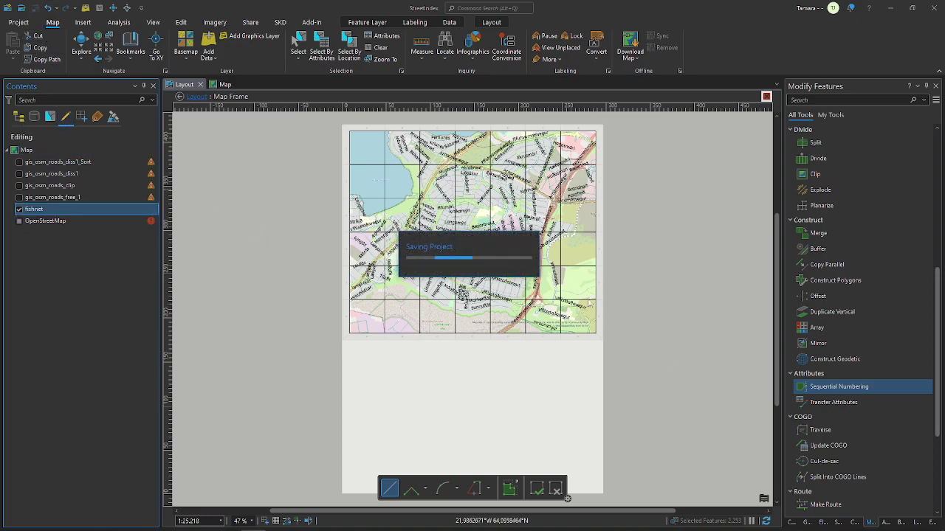
pyautogui.click(855, 388)
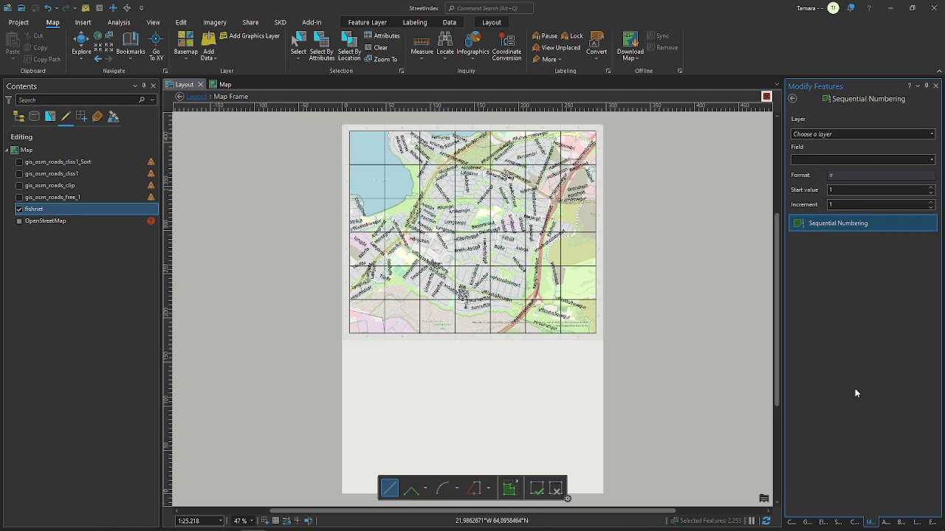
pyautogui.click(846, 134)
pyautogui.click(12, 122)
pyautogui.click(18, 116)
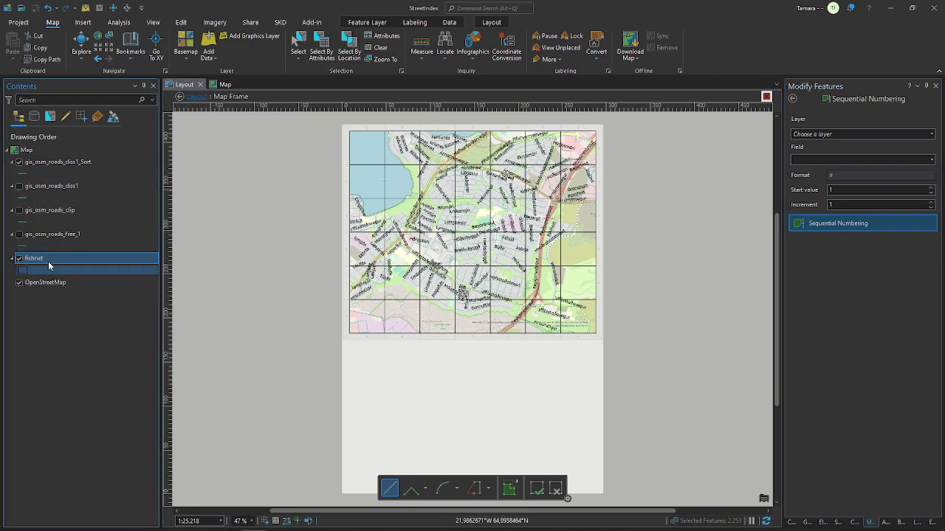
pyautogui.hotkey('ctrl', 't')
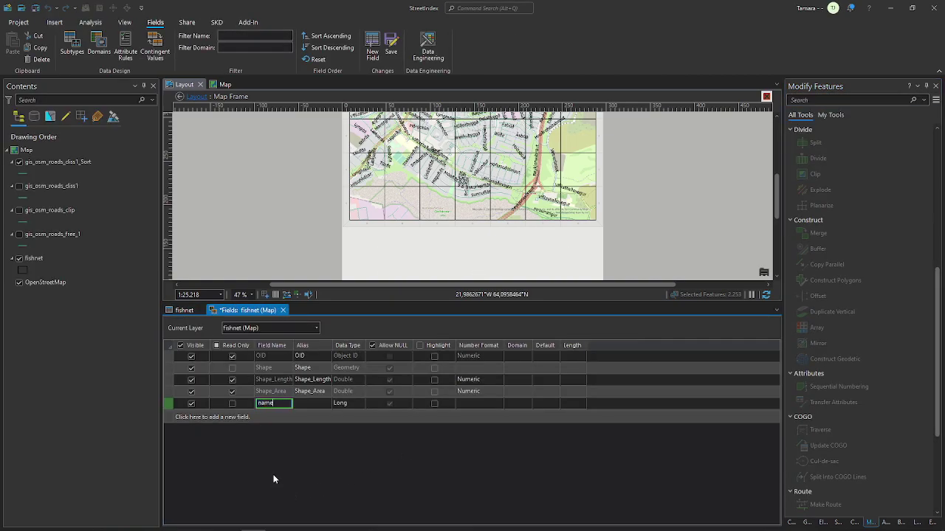
# - Add a Text field named 'name' to the fishnet table and save the change
pyautogui.press('Return')
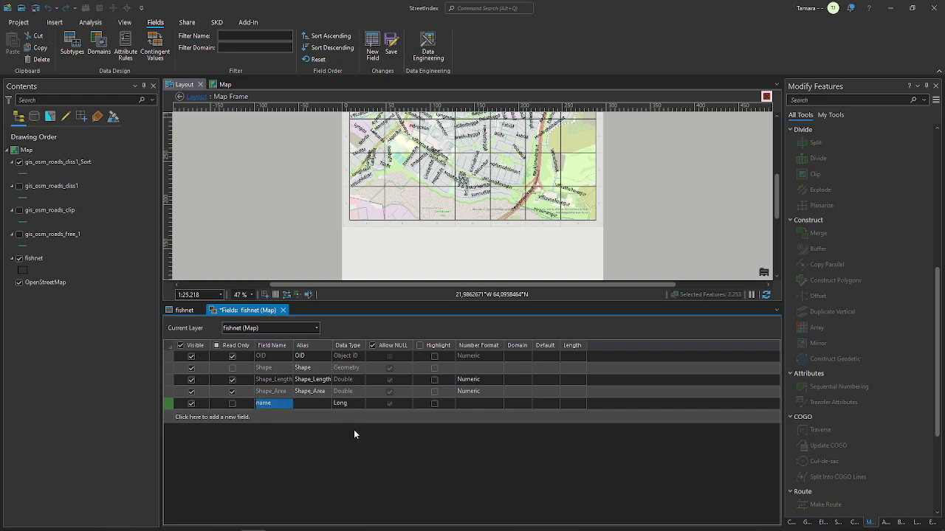
pyautogui.click(352, 407)
pyautogui.click(362, 405)
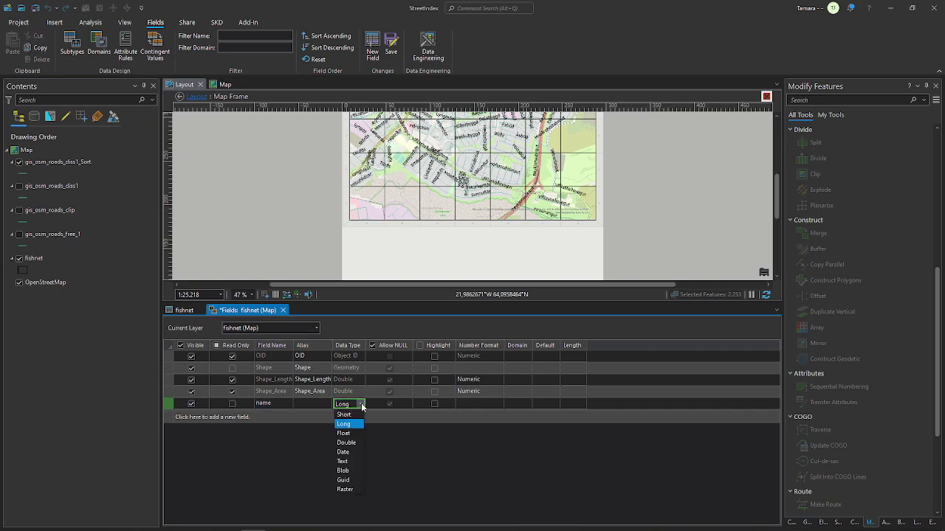
pyautogui.click(349, 460)
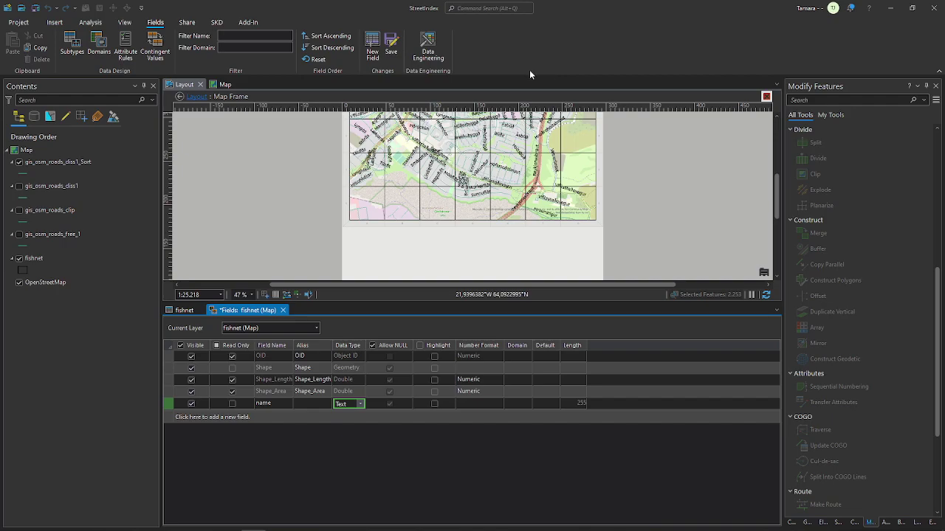
pyautogui.click(391, 46)
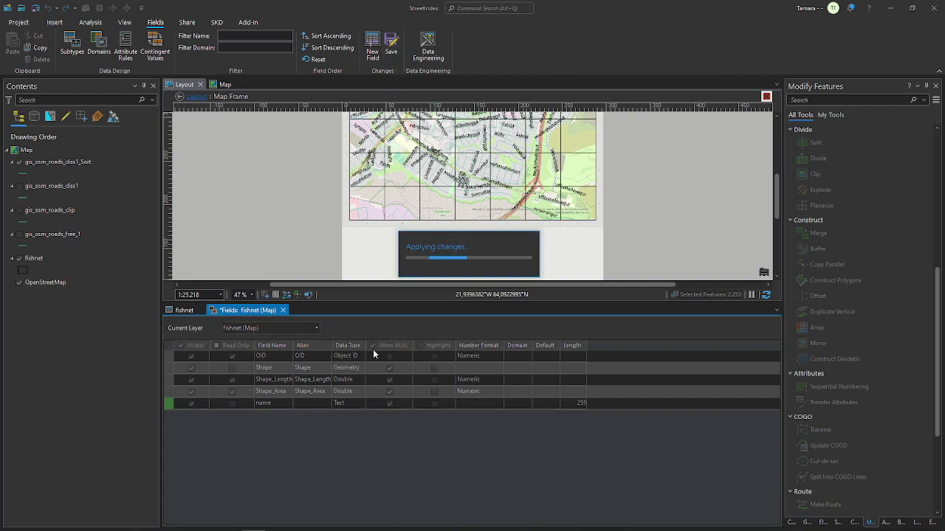
pyautogui.click(281, 310)
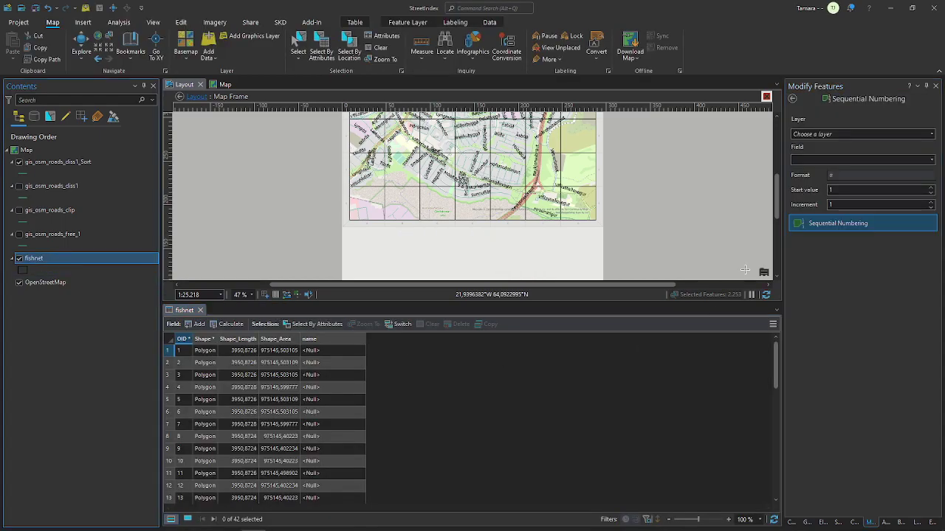
# - Set Sequential Numbering to layer fishnet with format A#, start 1, increment 1
pyautogui.click(931, 134)
pyautogui.click(889, 151)
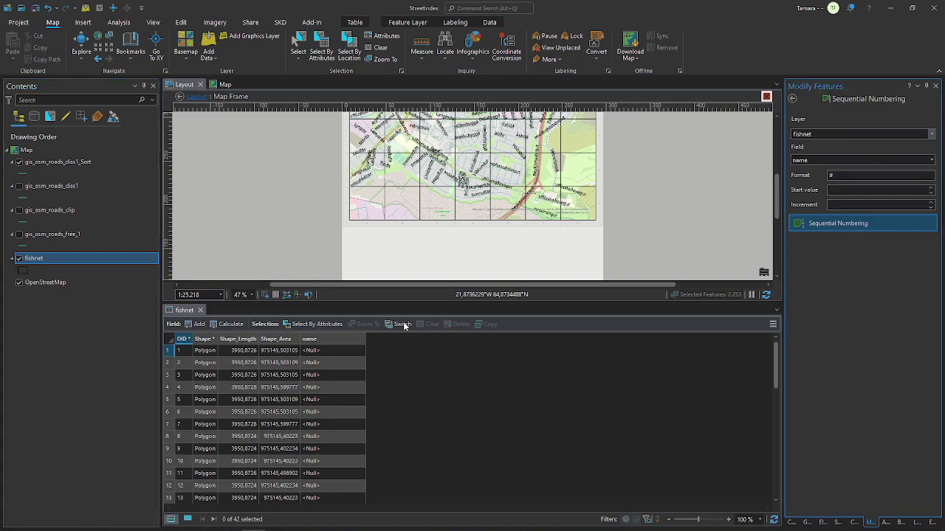
pyautogui.click(200, 310)
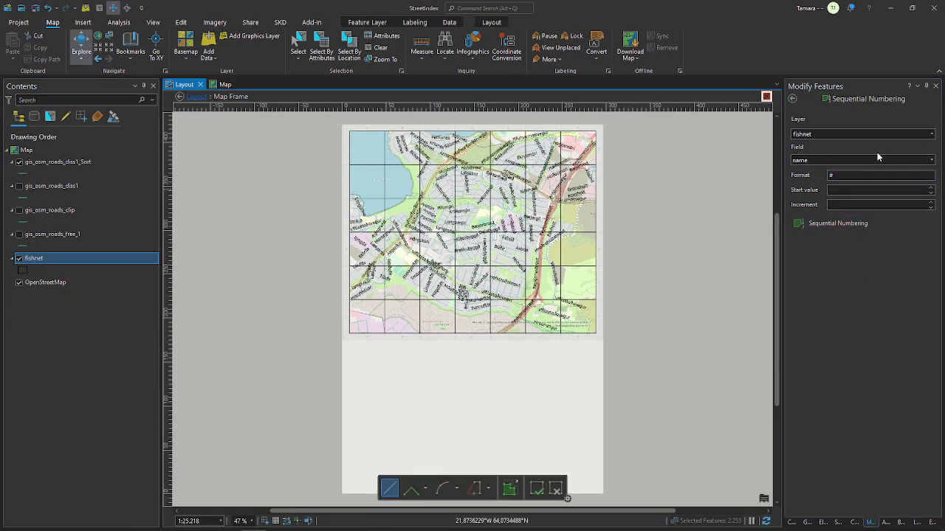
pyautogui.doubleClick(838, 177)
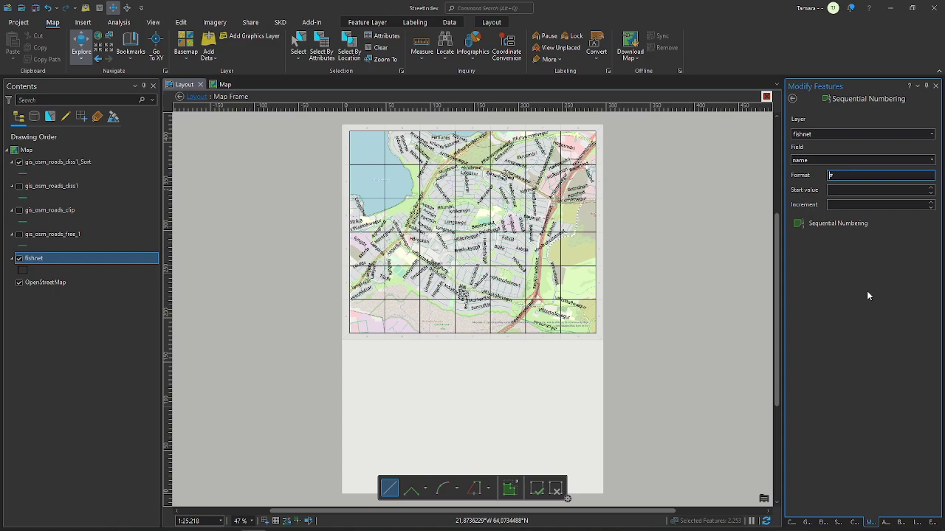
pyautogui.write('A')
pyautogui.write('1')
pyautogui.click(875, 206)
pyautogui.write('1')
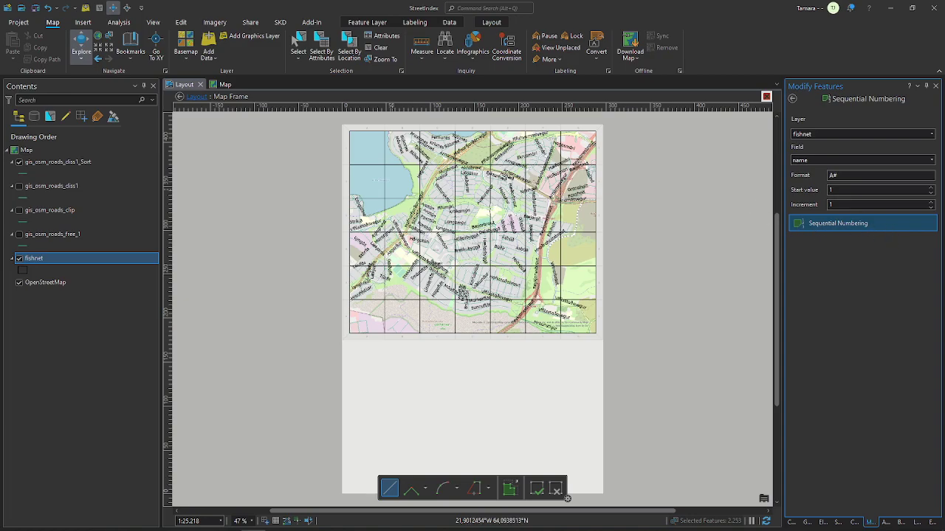
# - Draw a line down the leftmost column to number its cells, then open the table to check
pyautogui.click(364, 151)
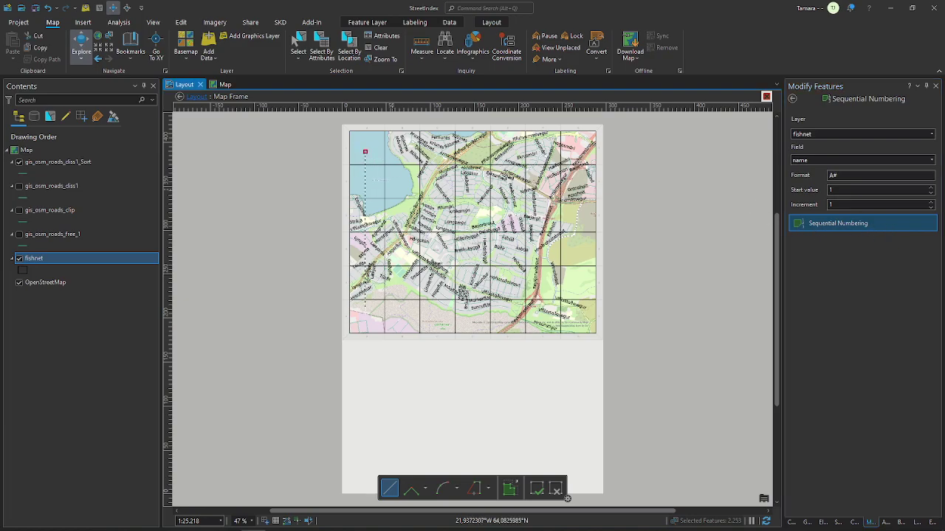
pyautogui.click(366, 313)
pyautogui.doubleClick(365, 313)
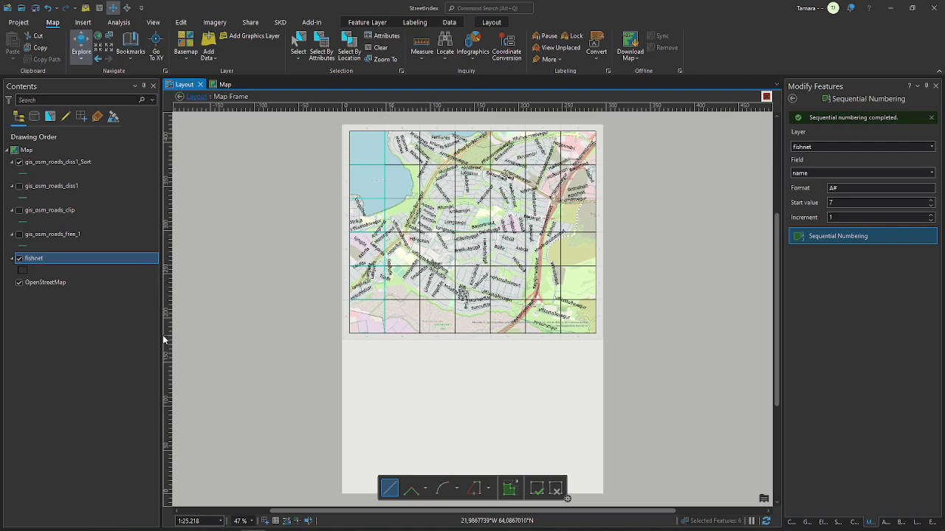
pyautogui.hotkey('ctrl', 't')
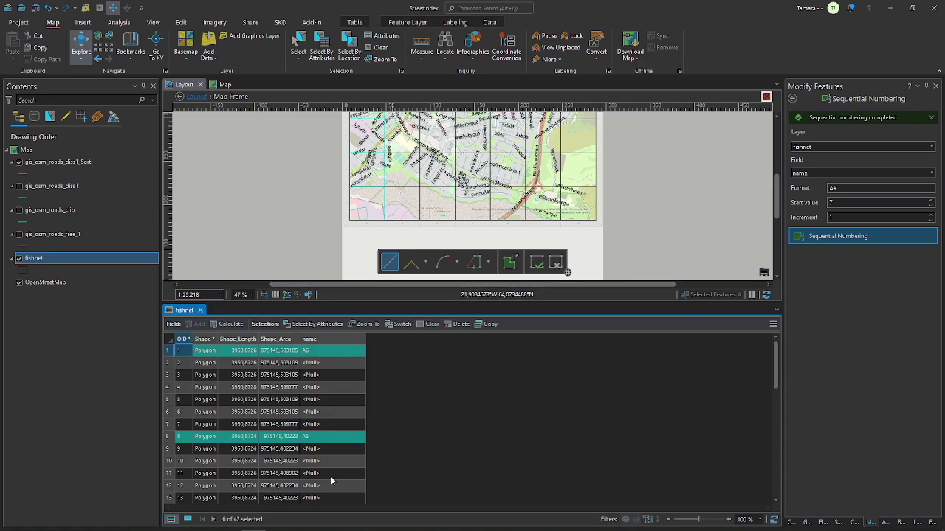
pyautogui.scroll(-6, 330, 434)
pyautogui.scroll(-4, 331, 434)
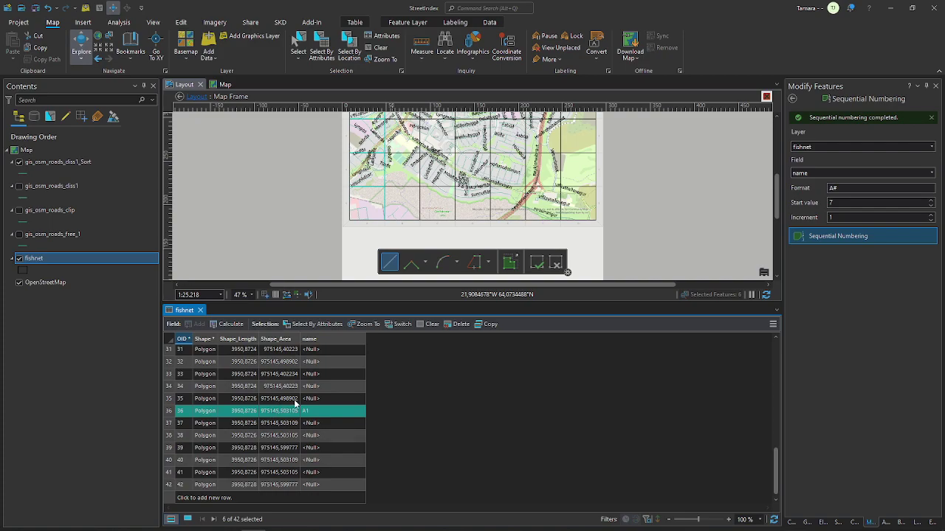
pyautogui.scroll(10, 373, 442)
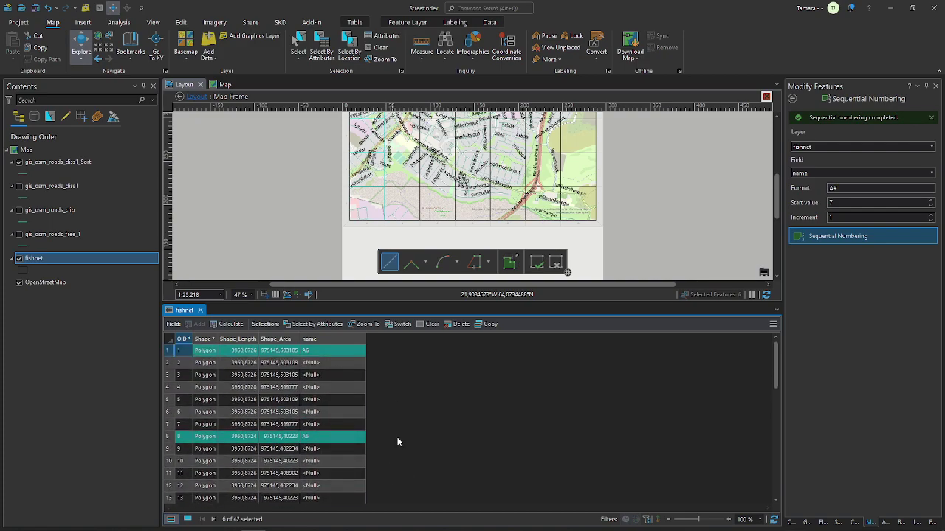
pyautogui.scroll(-9, 318, 354)
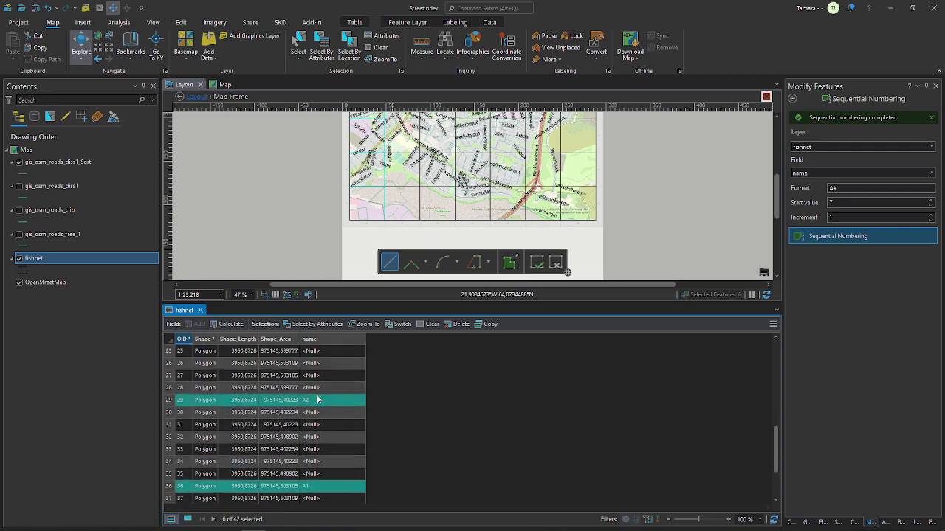
pyautogui.scroll(9, 309, 447)
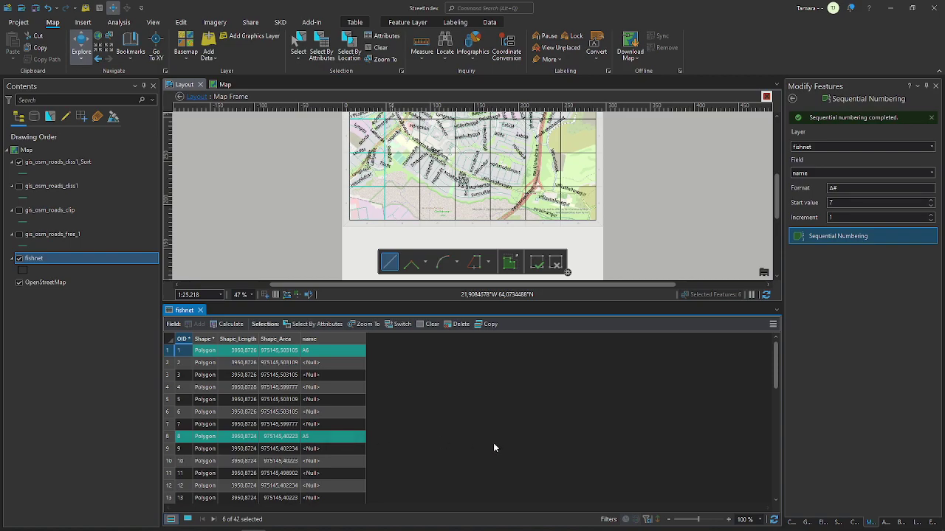
pyautogui.click(200, 310)
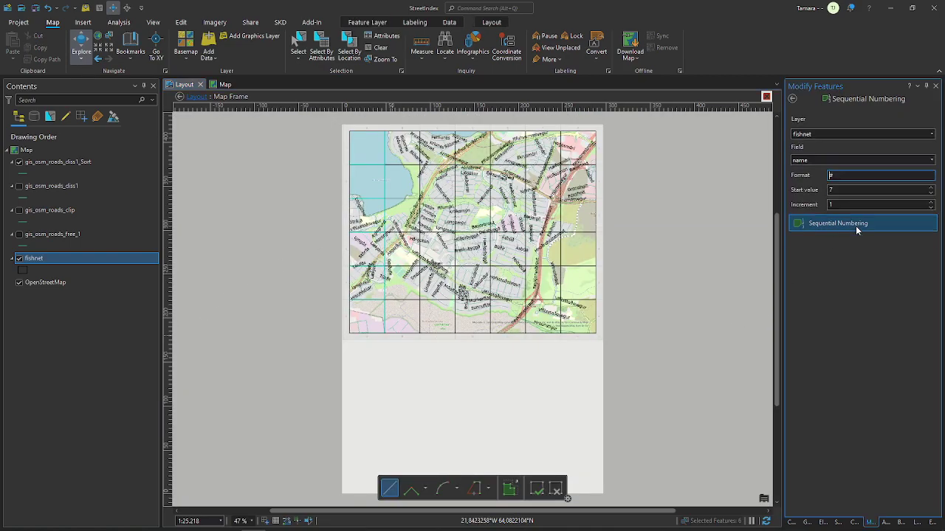
pyautogui.write('B')
# - Number the second column, then switch the format to C# and number the third column
pyautogui.click(832, 189)
pyautogui.click(876, 227)
pyautogui.click(637, 169)
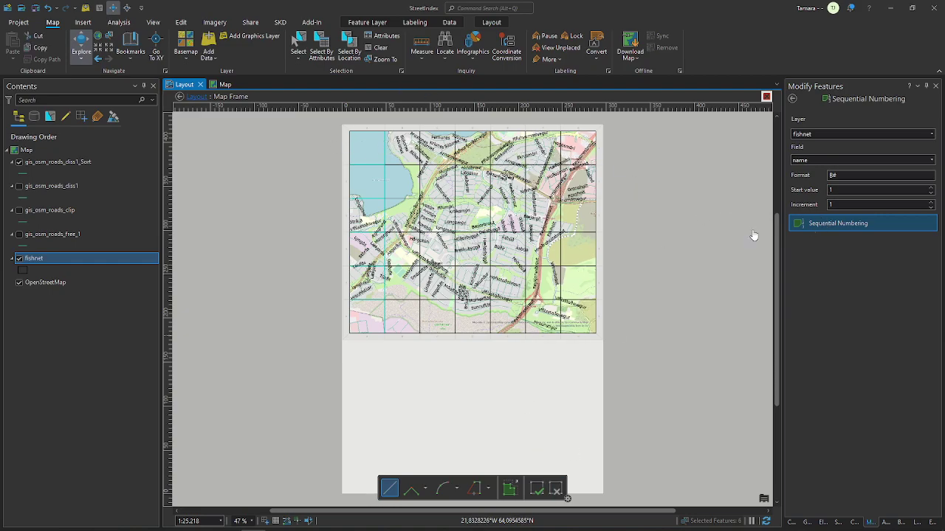
pyautogui.click(402, 147)
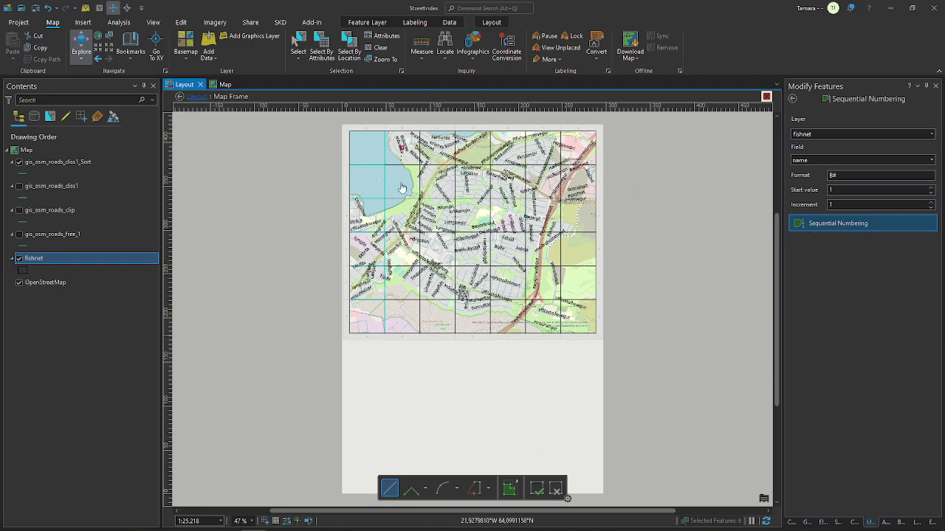
pyautogui.doubleClick(402, 319)
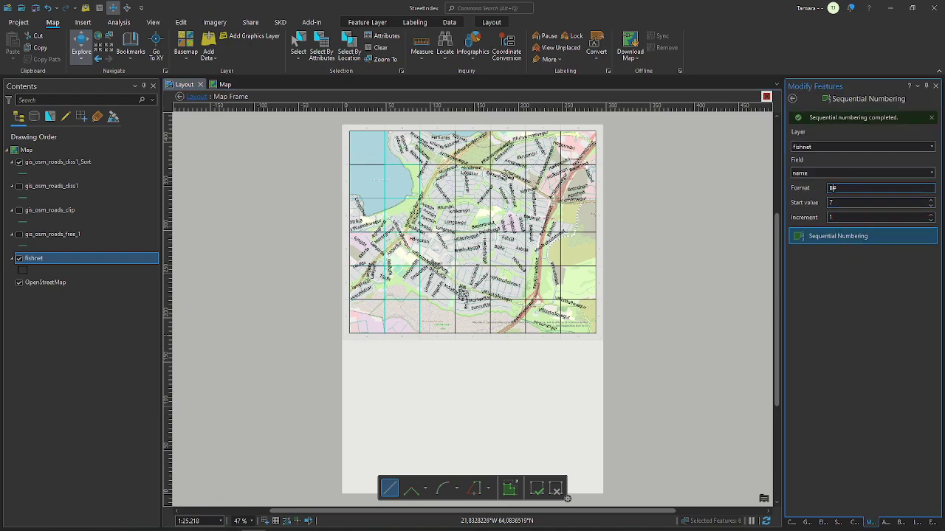
pyautogui.press('BackSpace')
pyautogui.press('BackSpace')
pyautogui.write('C#')
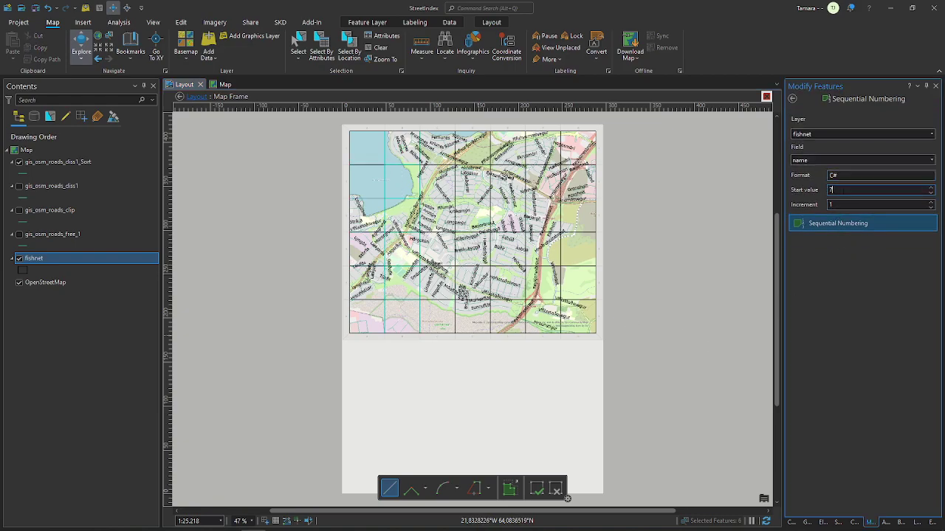
pyautogui.write('1')
pyautogui.click(434, 151)
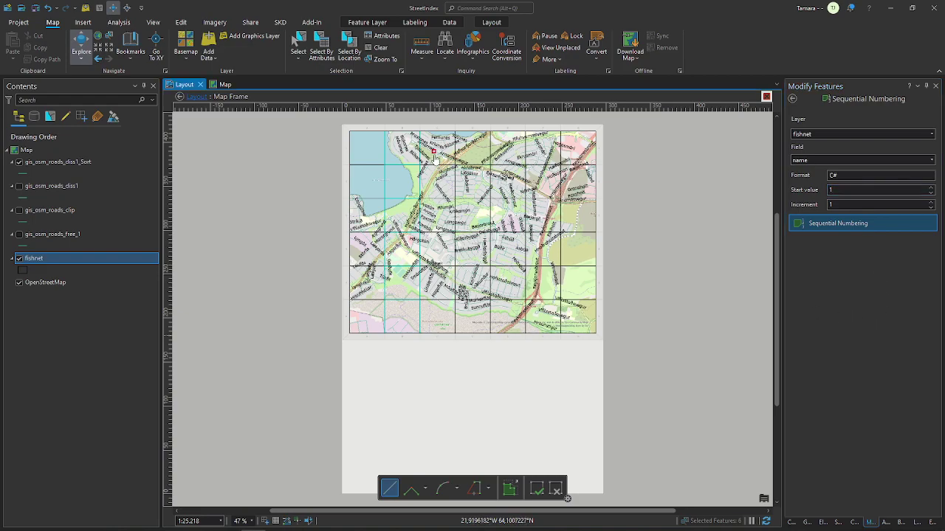
pyautogui.doubleClick(439, 319)
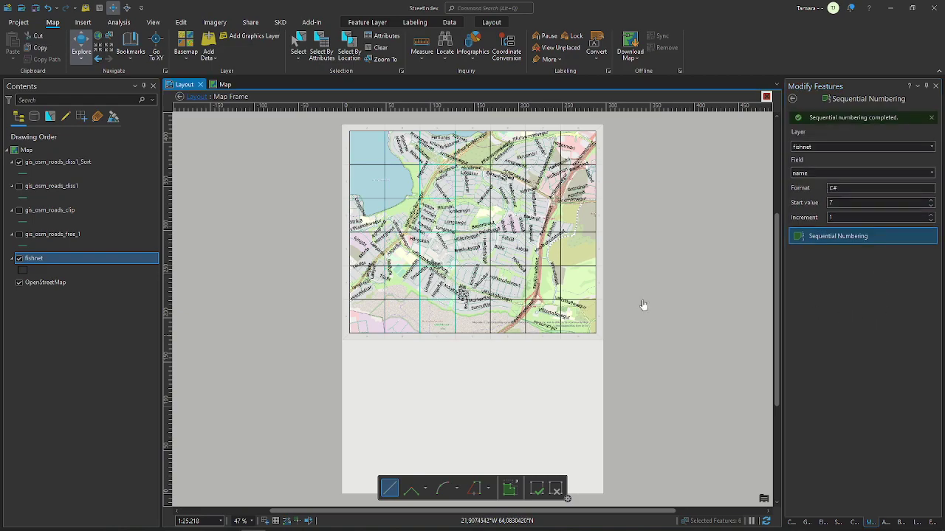
# - Reset start to 1 and number the fourth column, then update the format and number the fifth
pyautogui.doubleClick(842, 200)
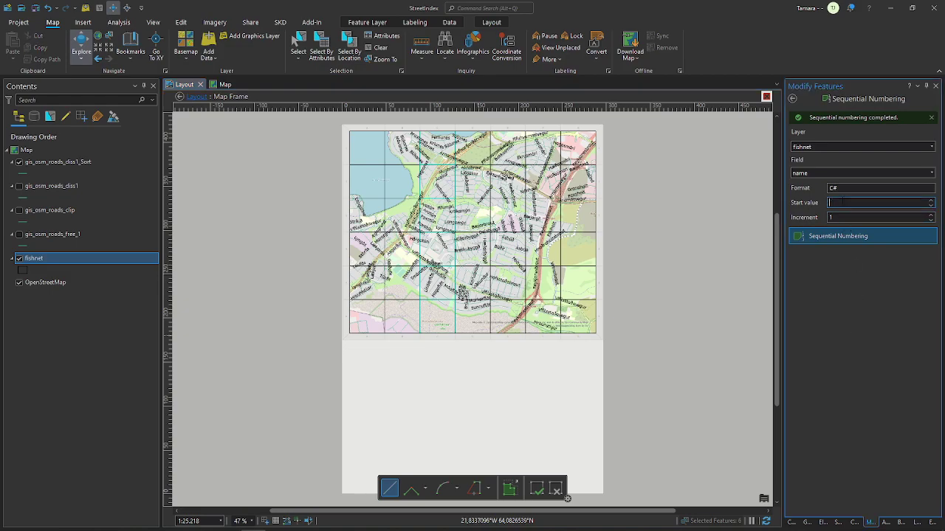
pyautogui.write('1')
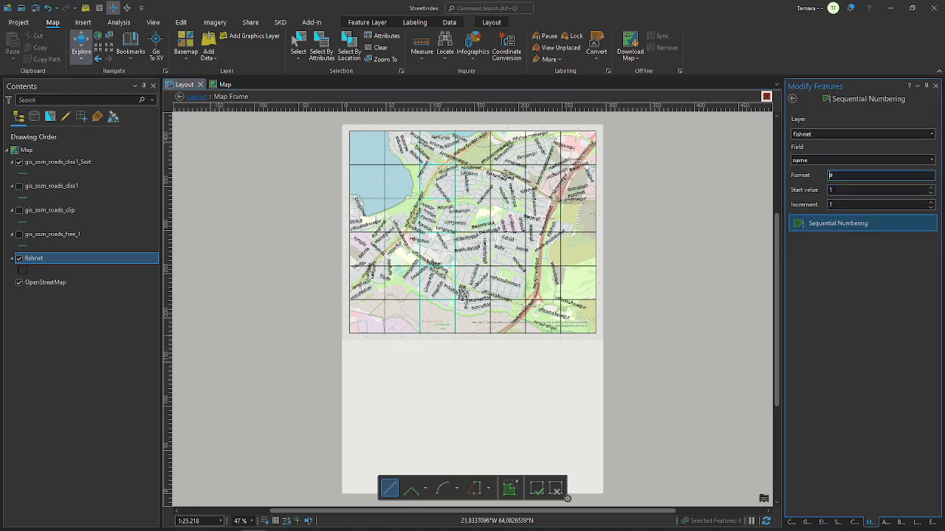
pyautogui.click(477, 153)
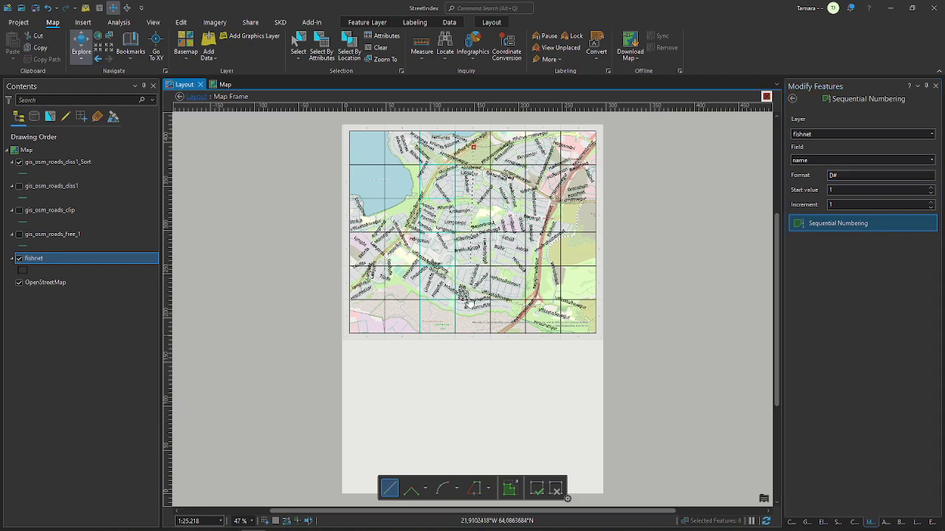
pyautogui.doubleClick(473, 319)
pyautogui.doubleClick(835, 189)
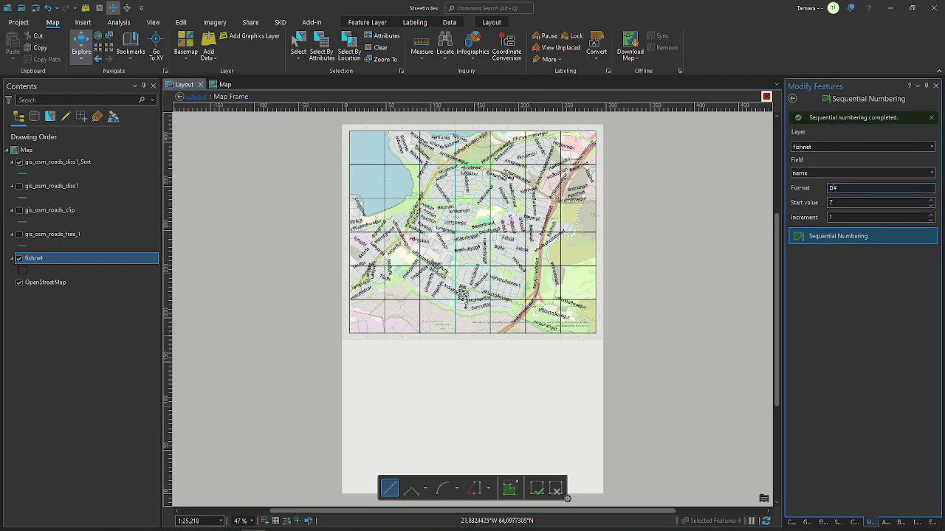
pyautogui.write('#')
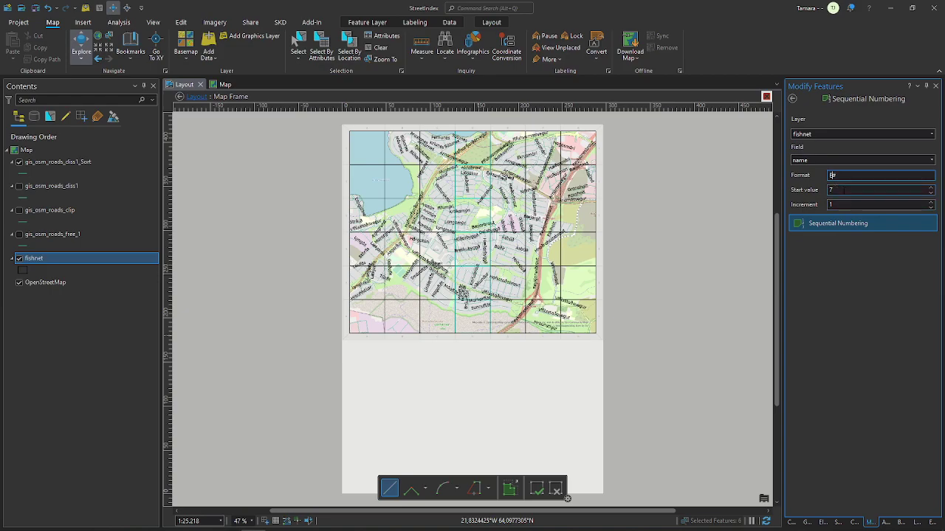
pyautogui.press('BackSpace')
pyautogui.write('1')
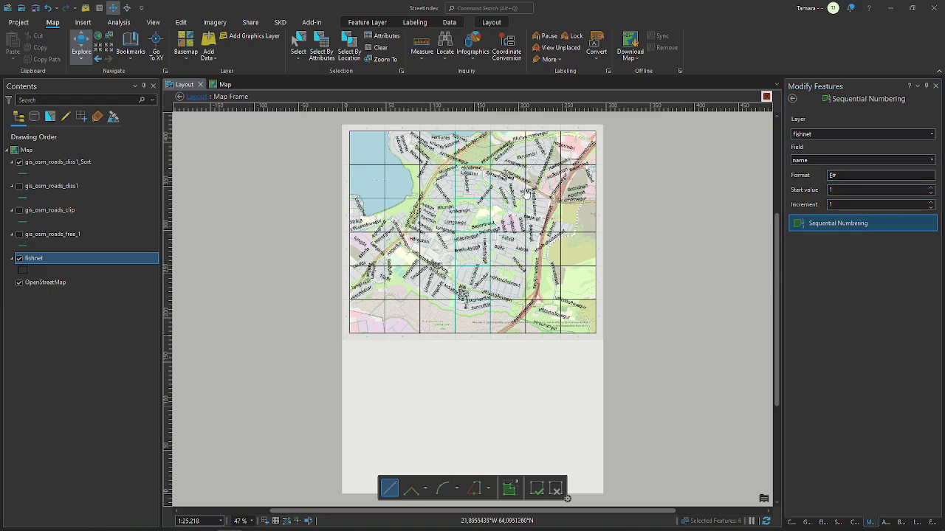
pyautogui.click(510, 149)
pyautogui.doubleClick(519, 322)
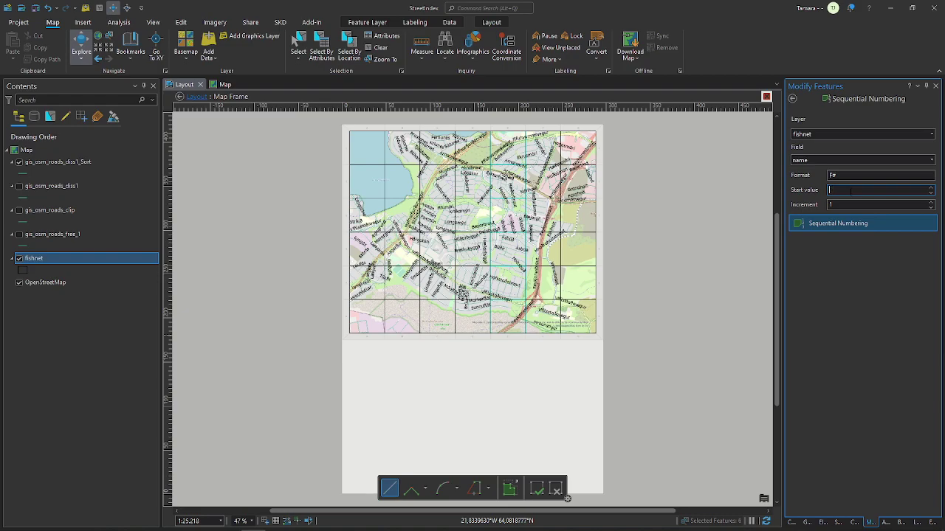
# - Number the sixth and rightmost columns with start 1, finishing with format G#
pyautogui.write('1')
pyautogui.click(542, 148)
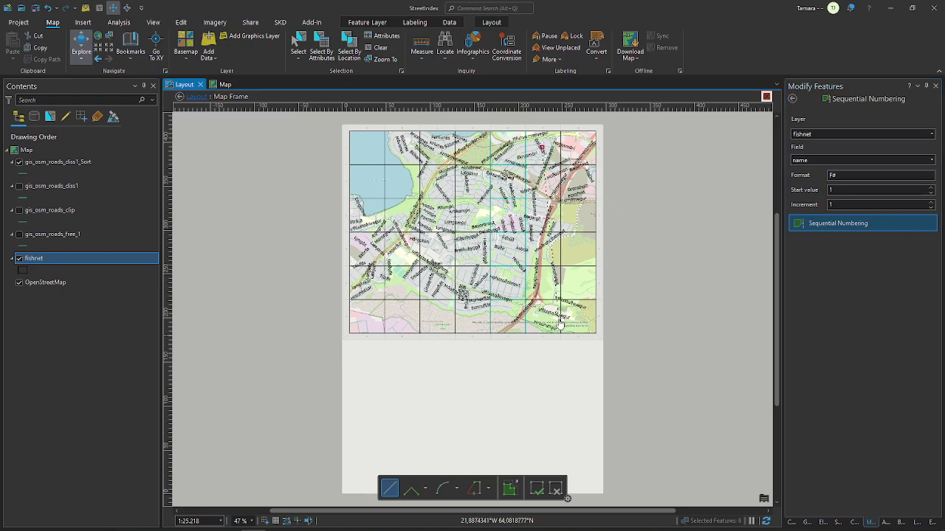
pyautogui.doubleClick(559, 324)
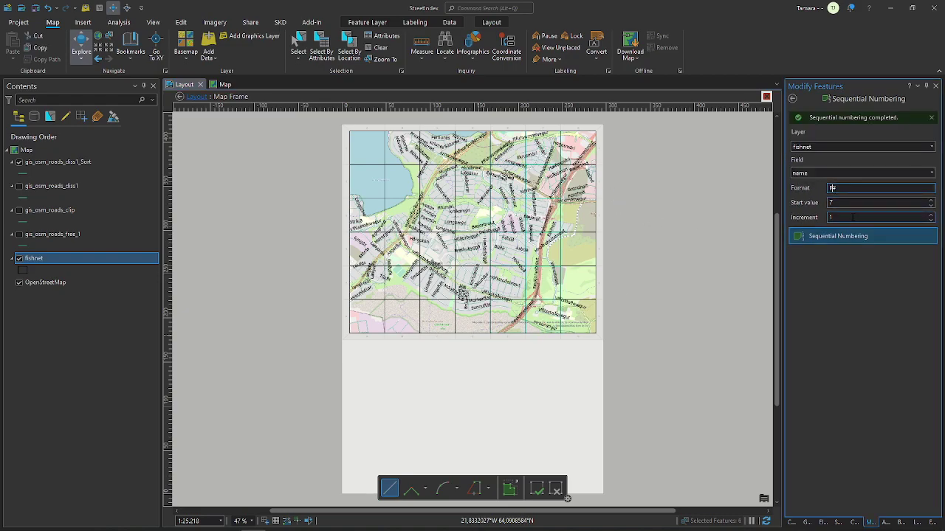
pyautogui.click(840, 190)
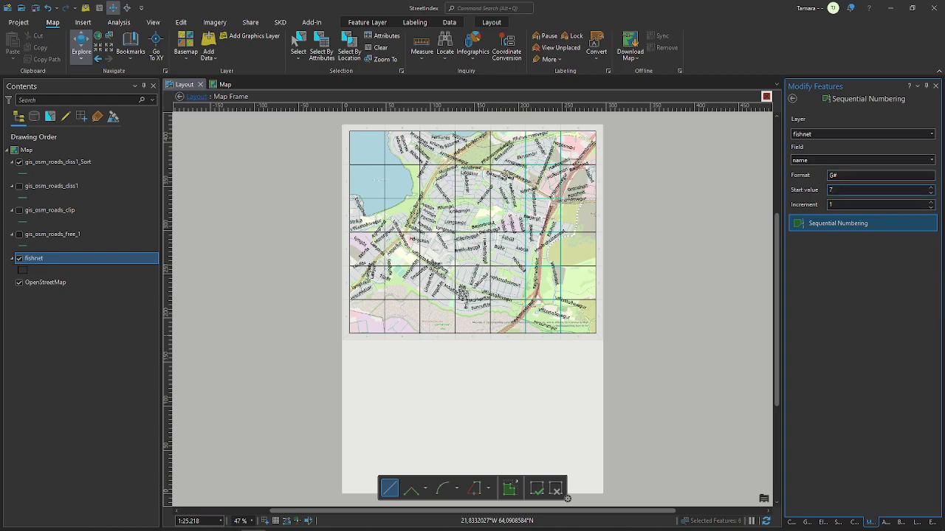
pyautogui.click(580, 167)
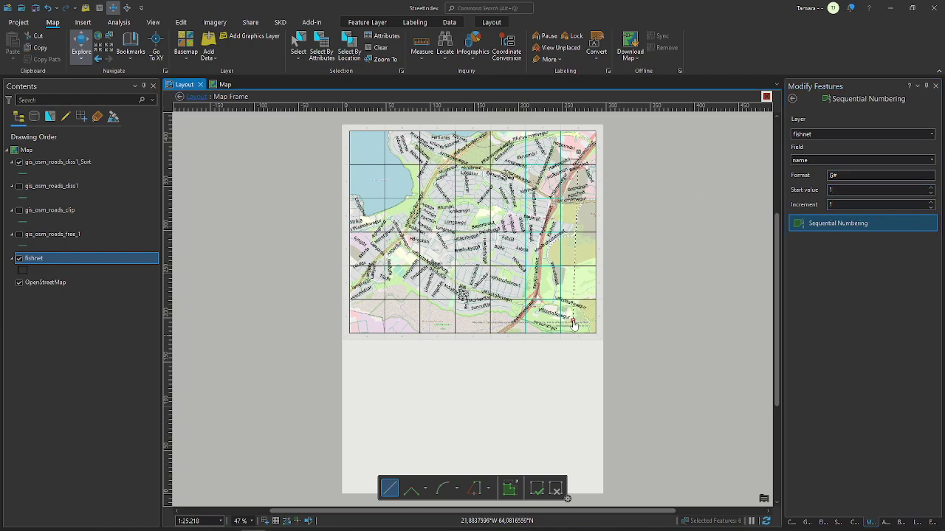
pyautogui.doubleClick(573, 327)
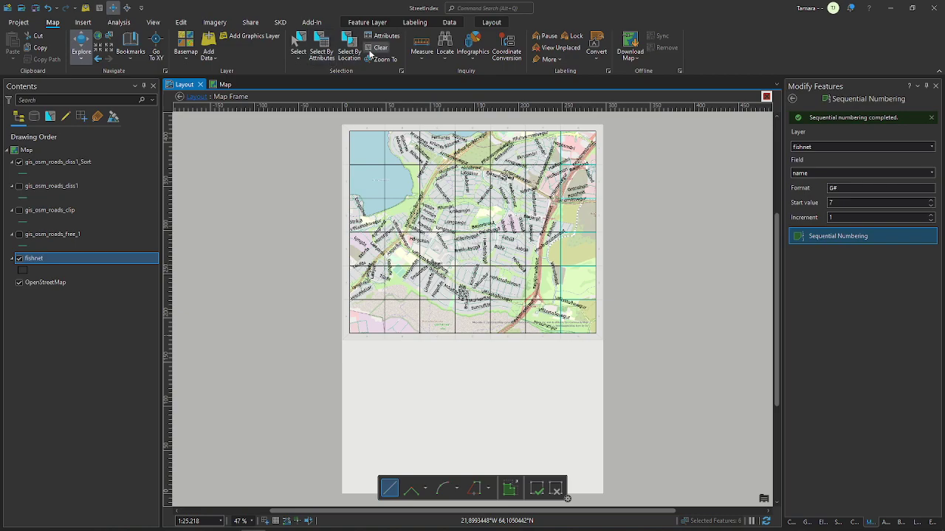
# - Review fishnet cells A1–G1 in the attribute table, then close it and clear the selection
pyautogui.click(376, 47)
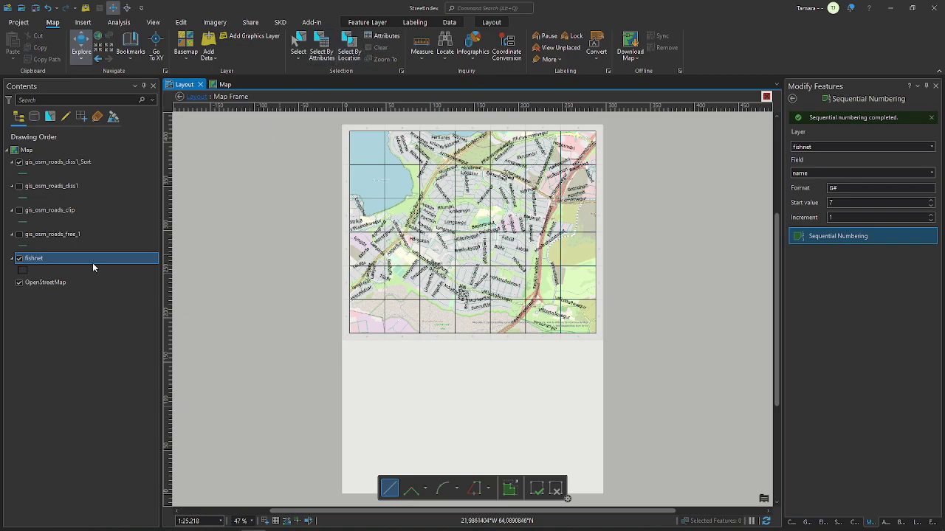
pyautogui.hotkey('ctrl', 't')
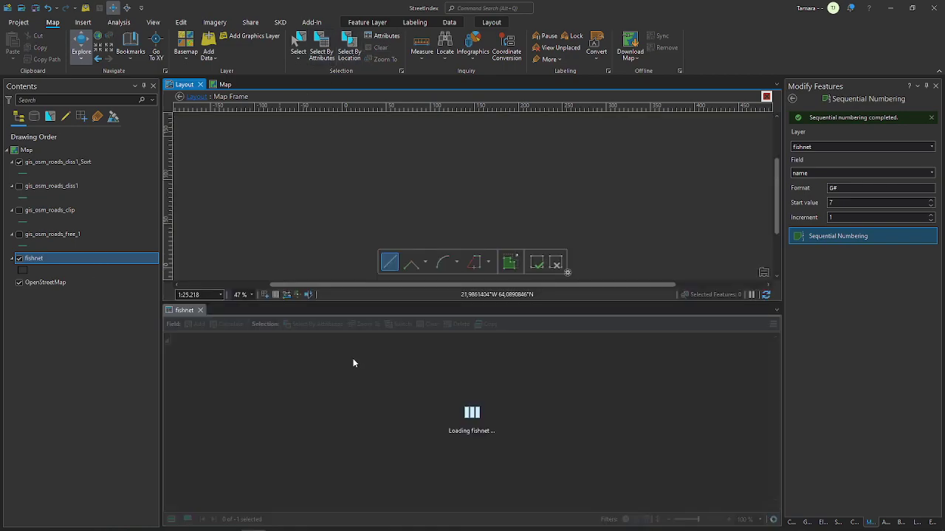
pyautogui.scroll(-10, 342, 391)
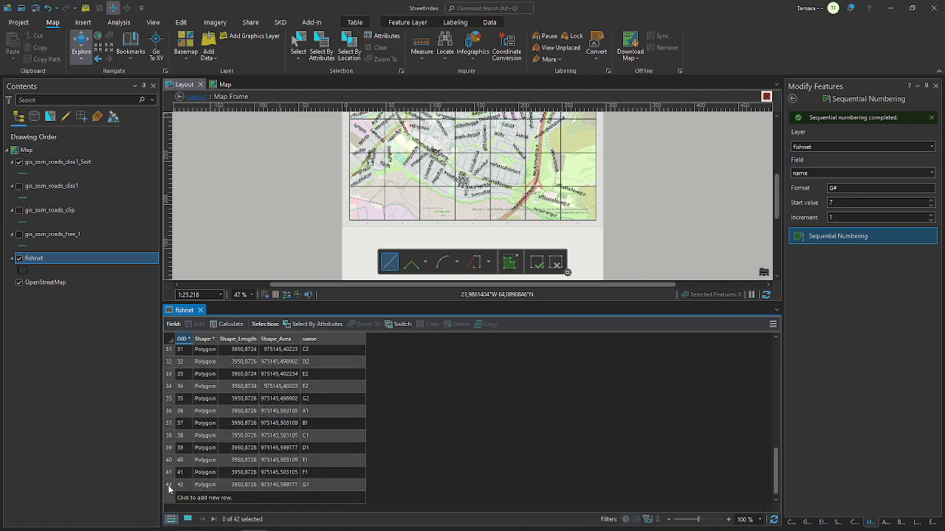
pyautogui.moveTo(169, 485); pyautogui.dragTo(165, 411)
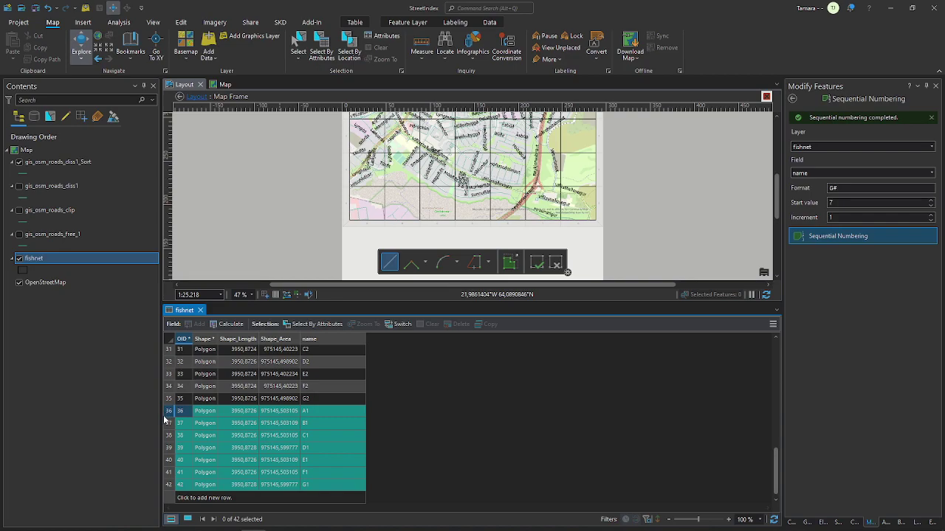
pyautogui.moveTo(777, 208); pyautogui.dragTo(778, 176)
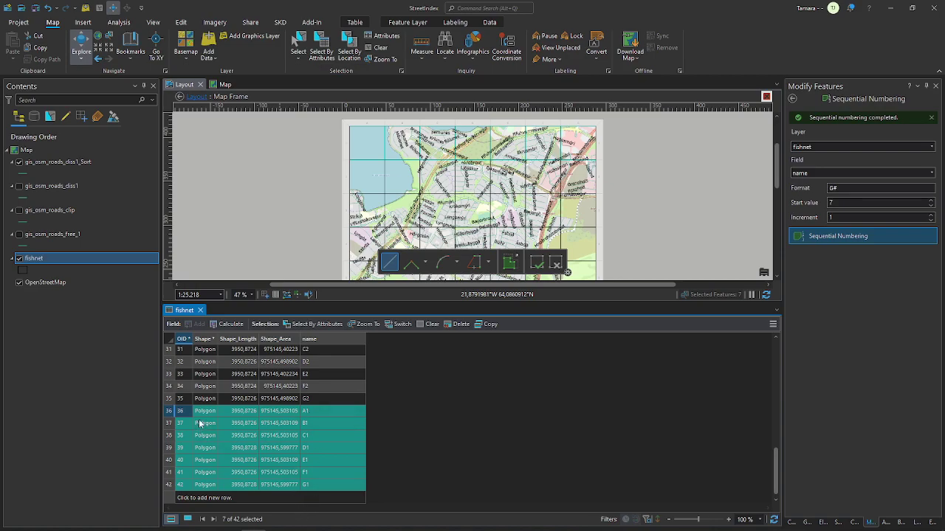
pyautogui.click(200, 310)
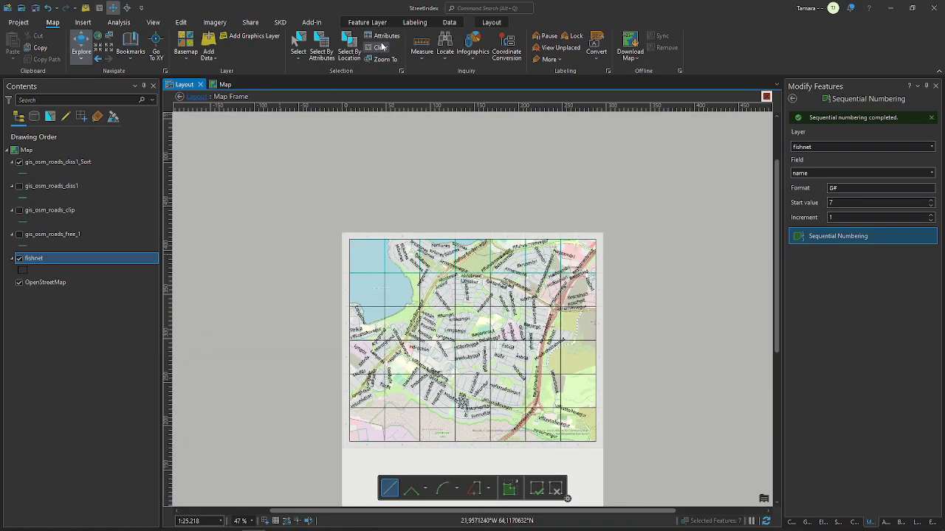
pyautogui.click(380, 47)
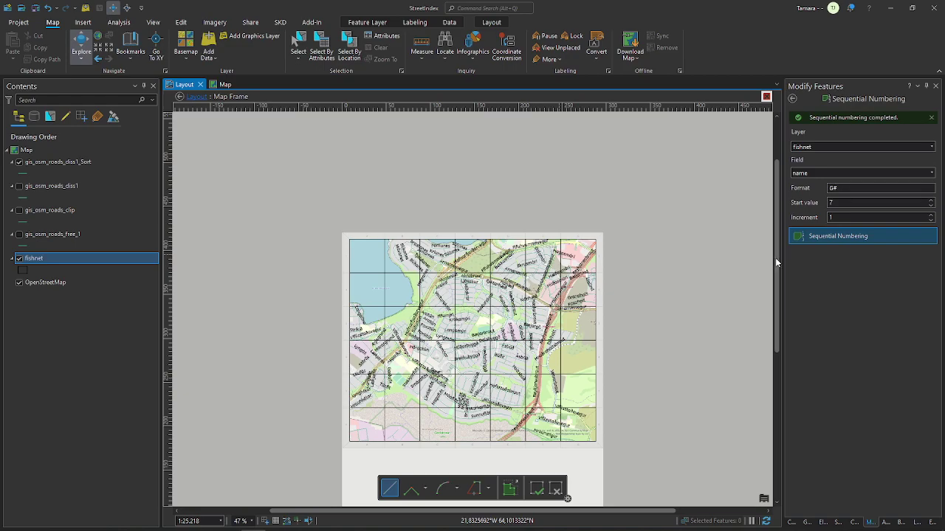
pyautogui.moveTo(774, 270); pyautogui.dragTo(773, 299)
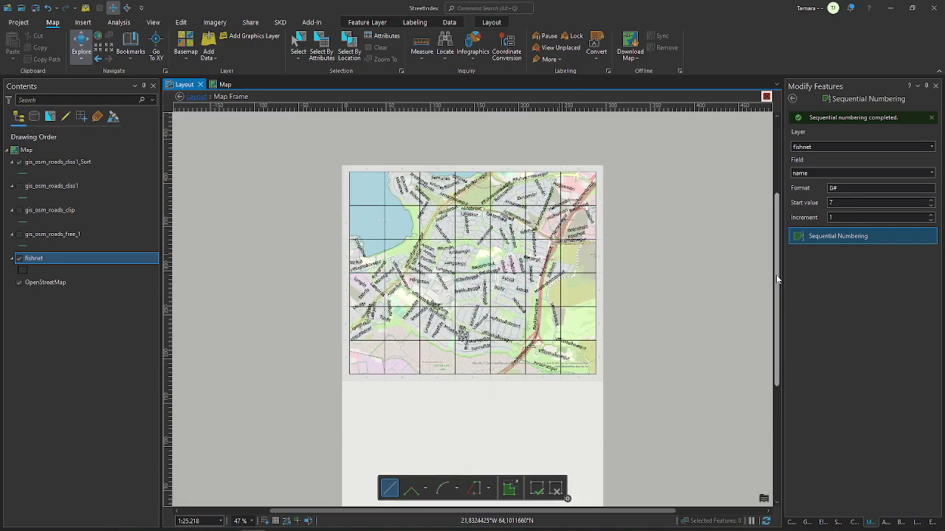
# - Save the StreetIndex project with the fishnet cells' A–G column names kept
pyautogui.scroll(-2, 775, 299)
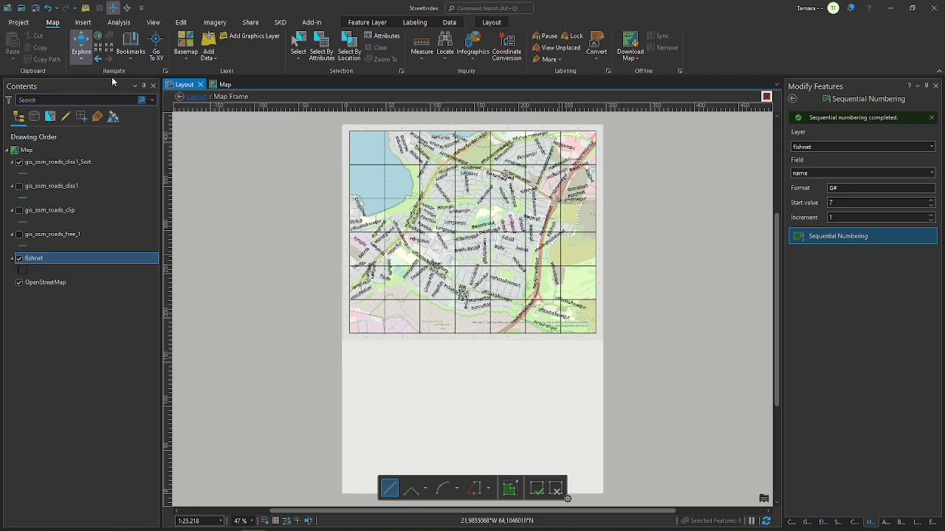
pyautogui.click(36, 8)
pyautogui.click(850, 363)
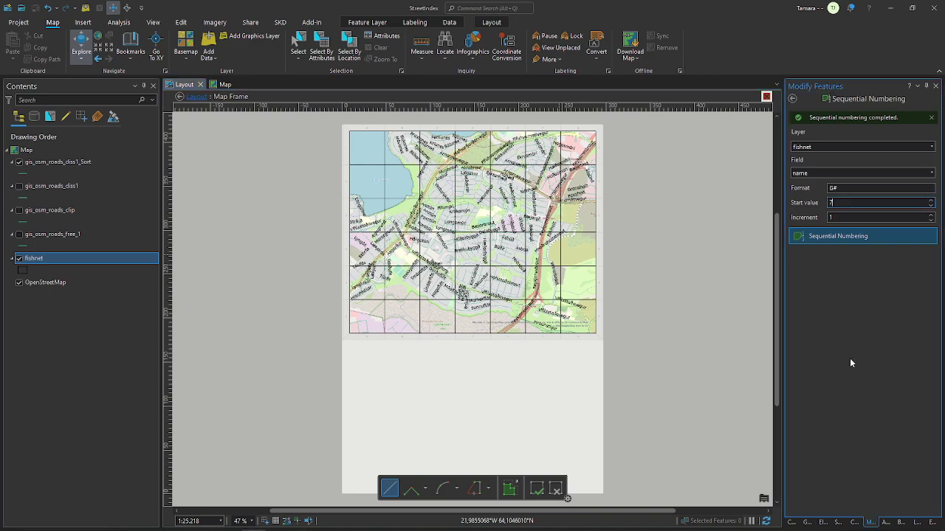
# - Set the Sort tool's input to fishnet with output fishnet_Sort, and view the fishnet table
pyautogui.click(807, 523)
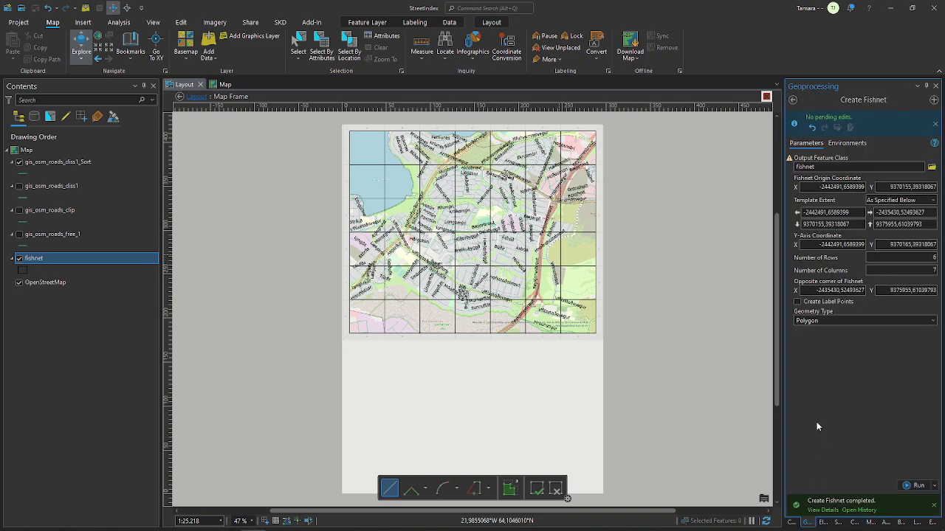
pyautogui.click(794, 102)
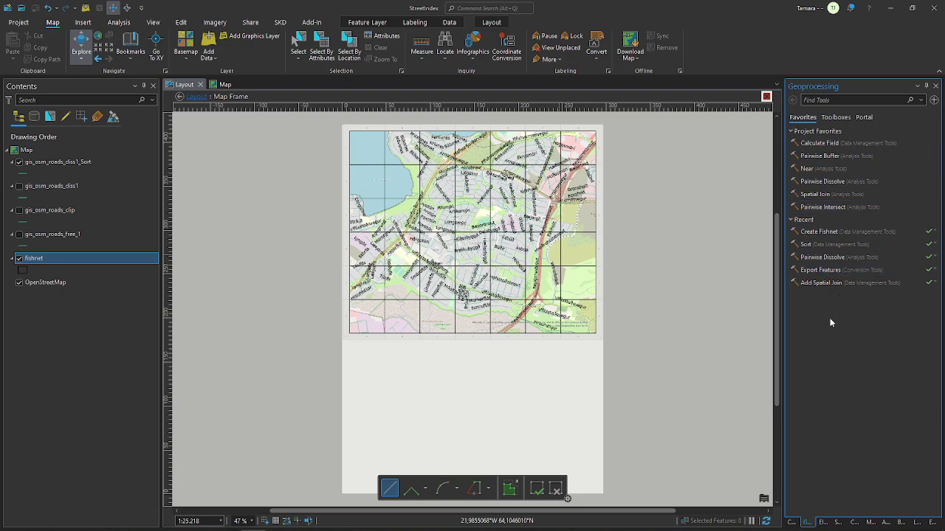
pyautogui.click(806, 246)
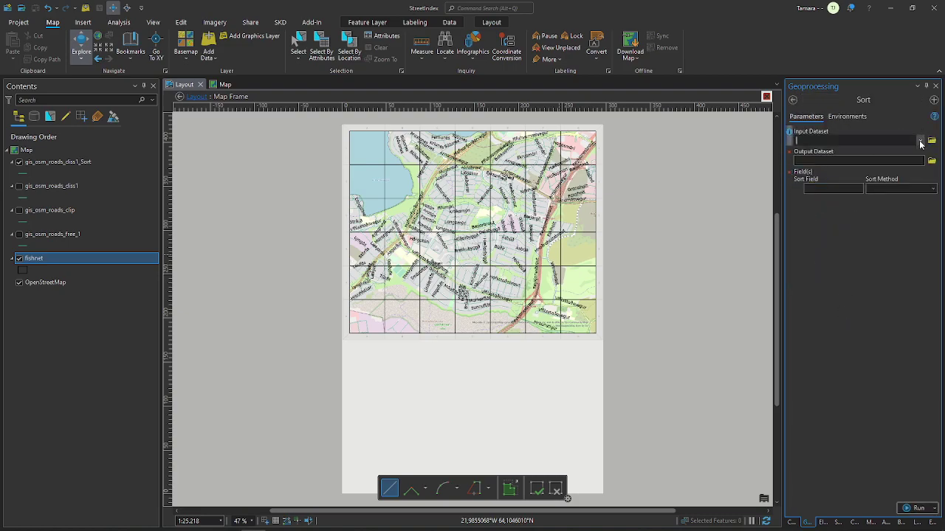
pyautogui.click(920, 140)
pyautogui.click(835, 194)
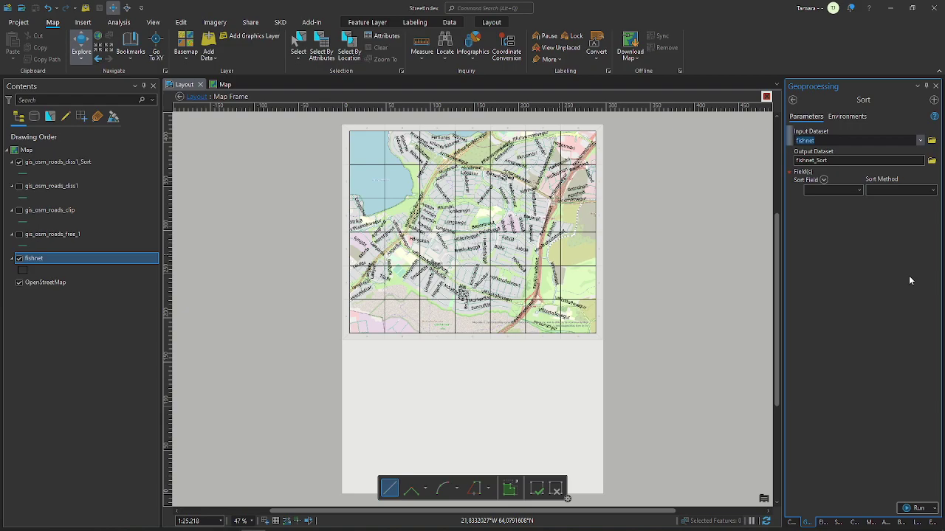
pyautogui.click(899, 296)
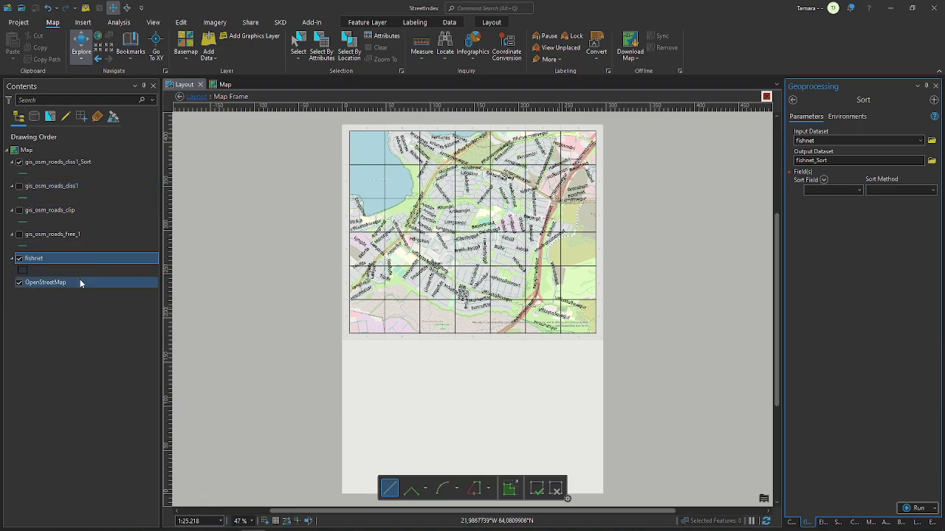
pyautogui.hotkey('ctrl', 't')
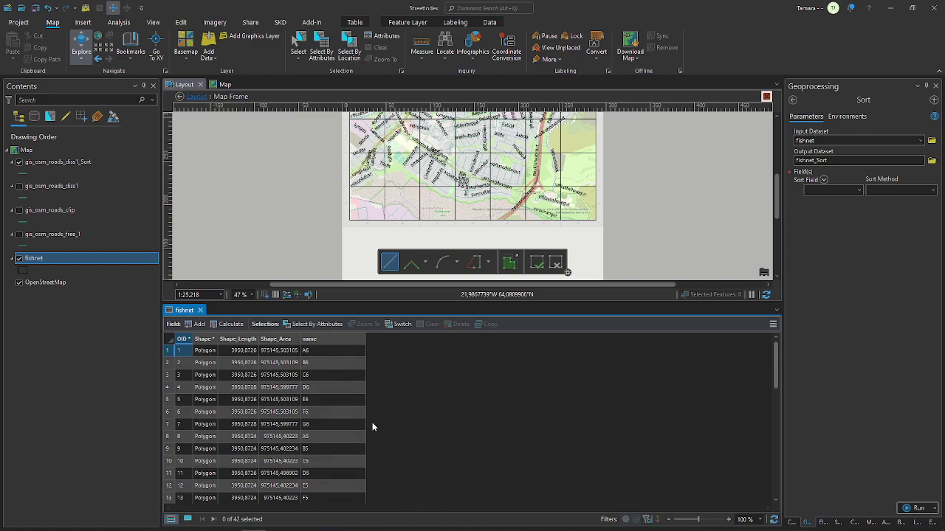
# - Sort the fishnet cells ascending by the name field into fishnet_Sort
pyautogui.scroll(-8, 372, 422)
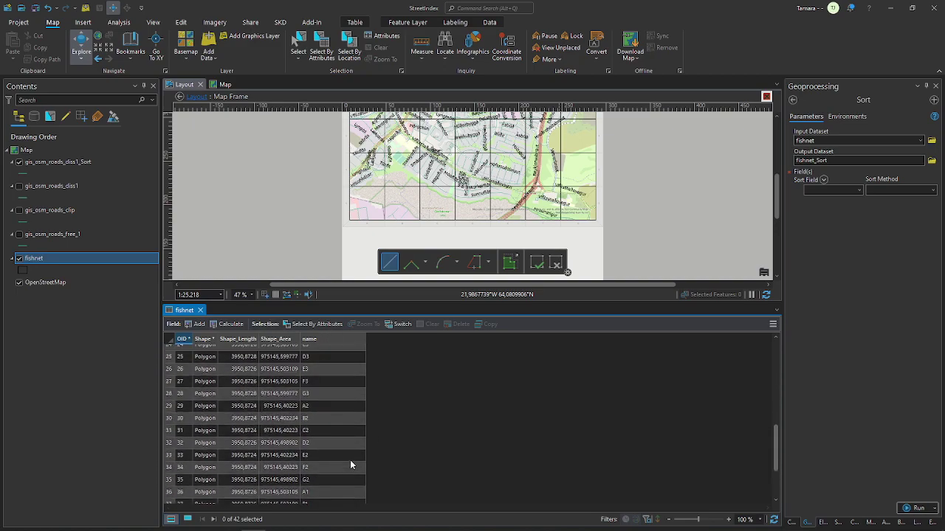
pyautogui.scroll(8, 350, 465)
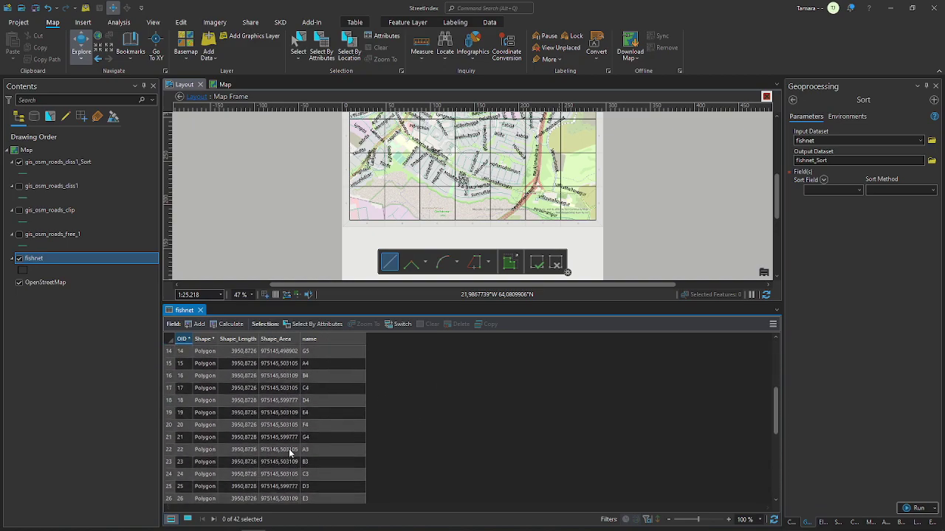
pyautogui.click(200, 310)
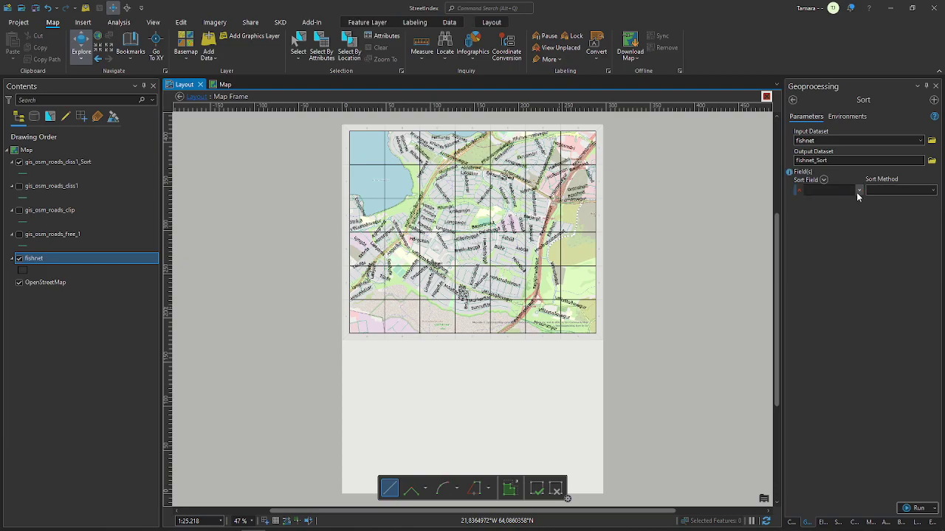
pyautogui.click(858, 191)
pyautogui.click(826, 232)
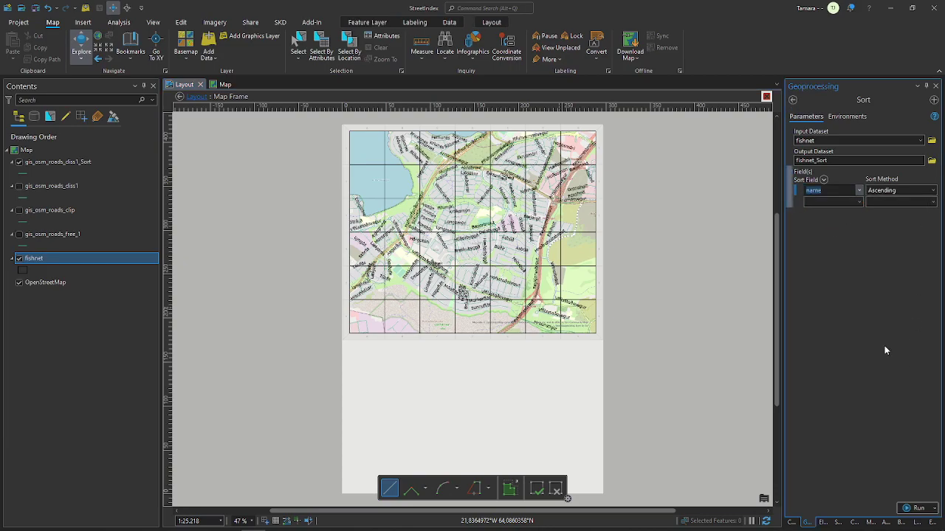
pyautogui.click(914, 507)
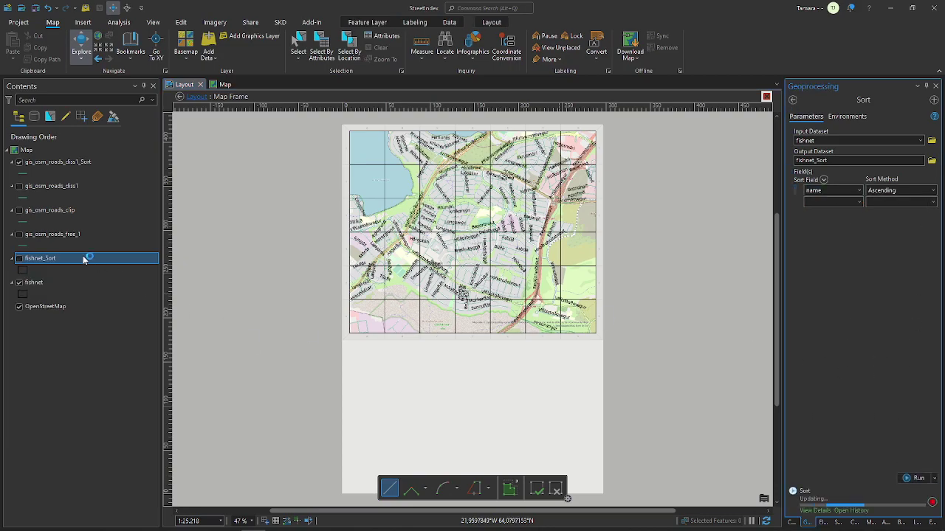
# - Hide the original fishnet, show fishnet_Sort instead, and open its attribute table
pyautogui.click(19, 282)
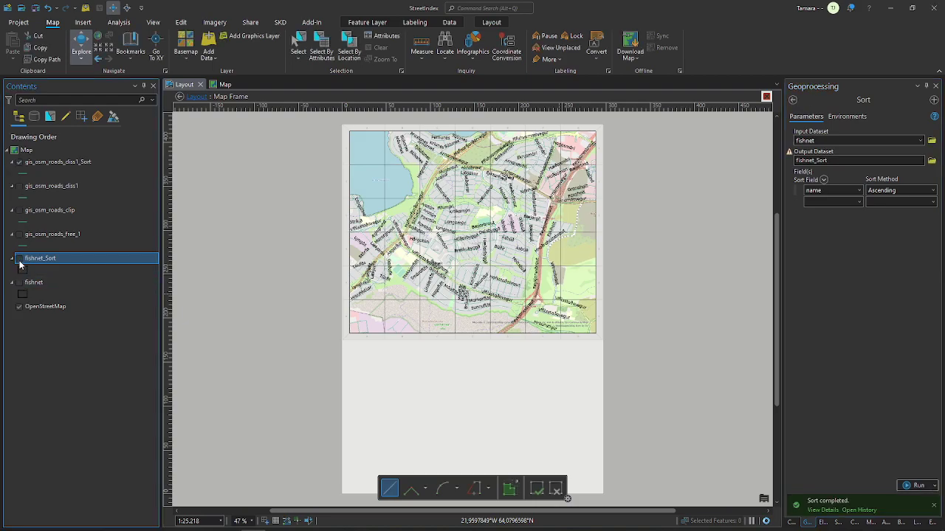
pyautogui.click(20, 258)
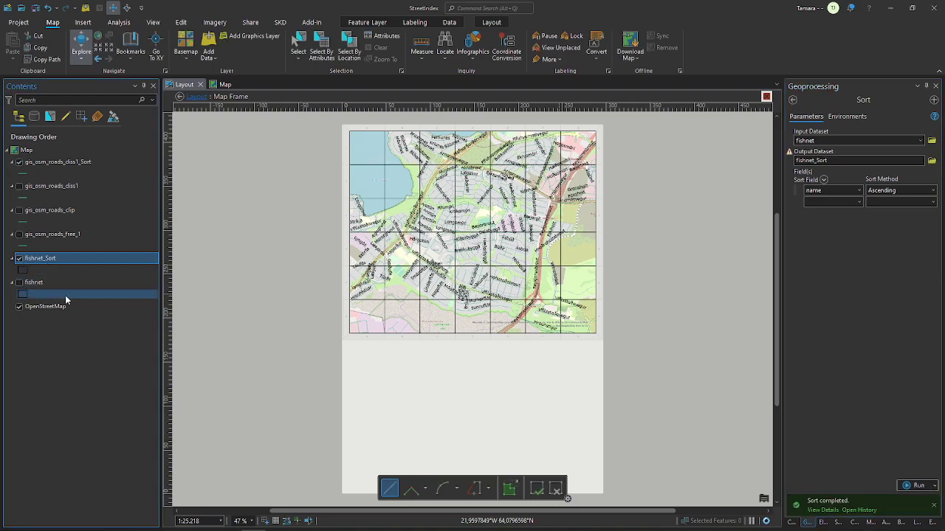
pyautogui.hotkey('ctrl', 't')
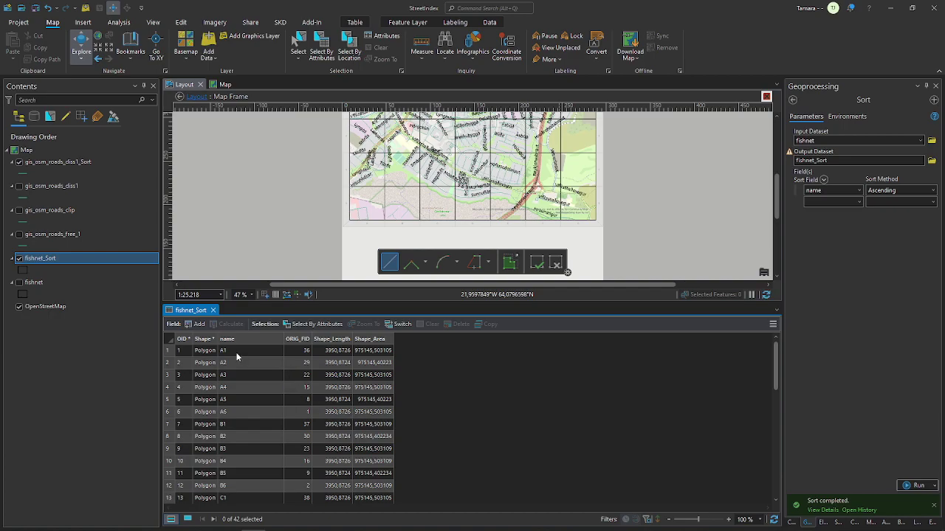
pyautogui.click(48, 161)
pyautogui.hotkey('ctrl', 't')
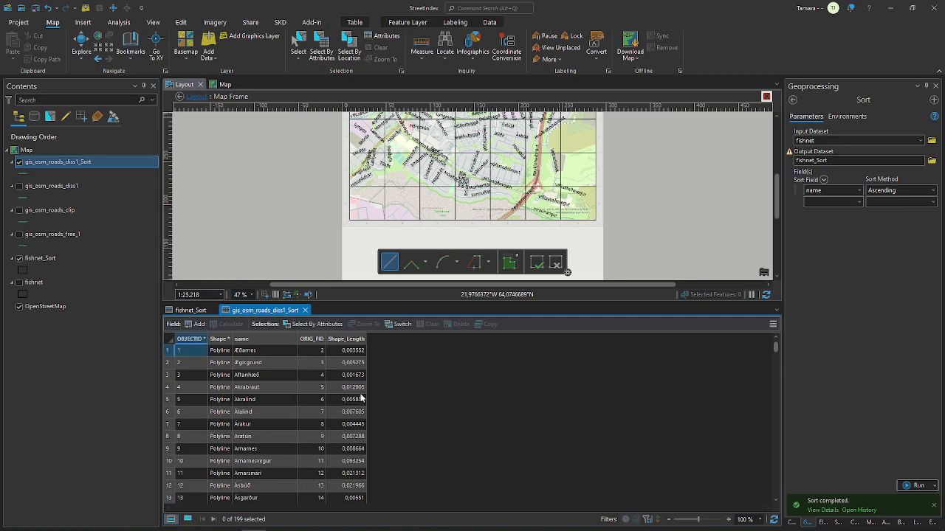
pyautogui.click(305, 310)
pyautogui.click(212, 311)
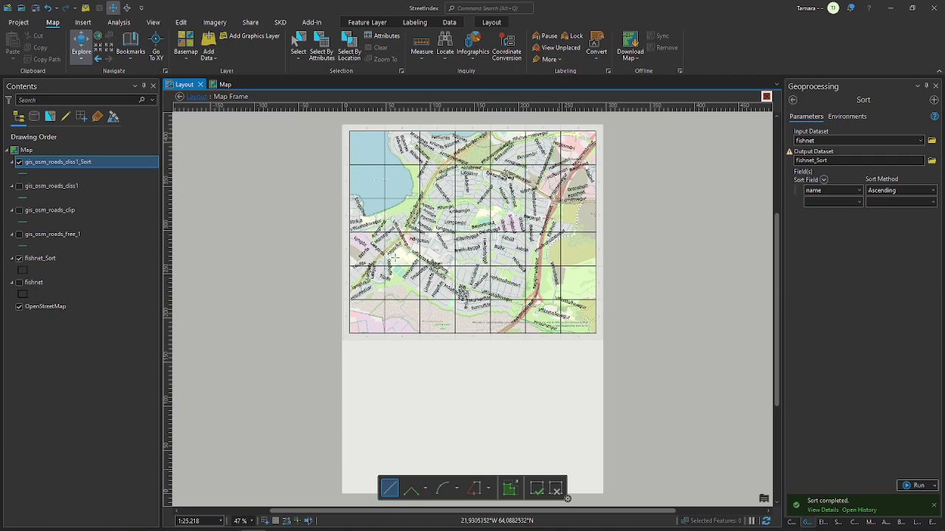
# - Start an Add Spatial Join on the roads layer with fishnet_Sort as the join features
pyautogui.rightClick(89, 162)
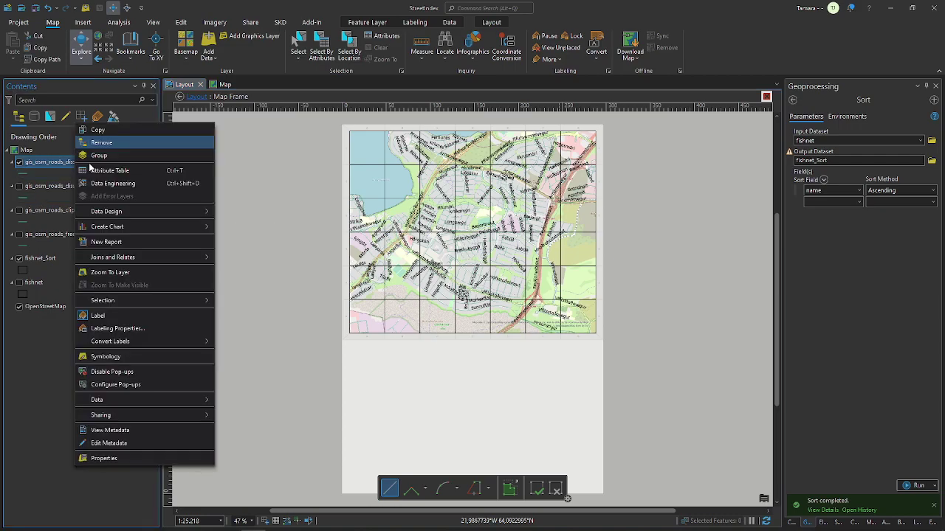
pyautogui.moveTo(119, 260)
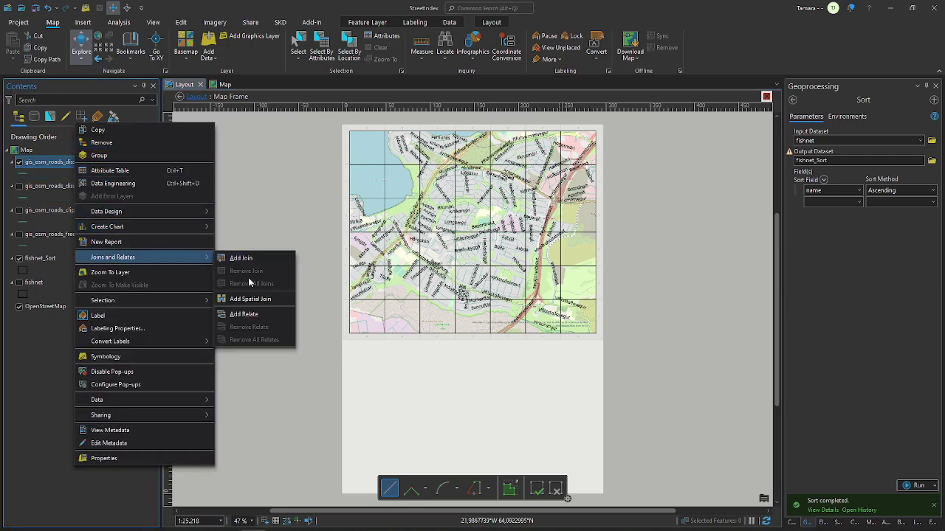
pyautogui.click(250, 299)
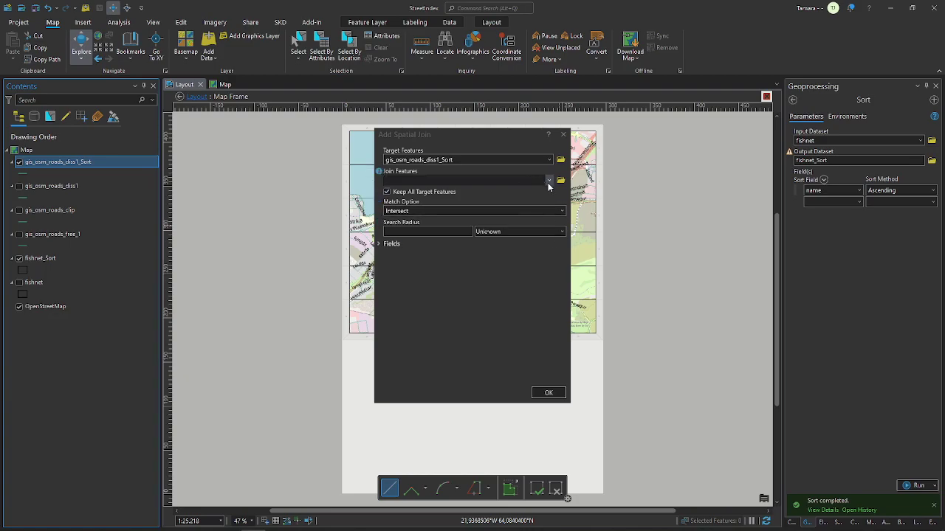
pyautogui.click(547, 180)
pyautogui.click(414, 238)
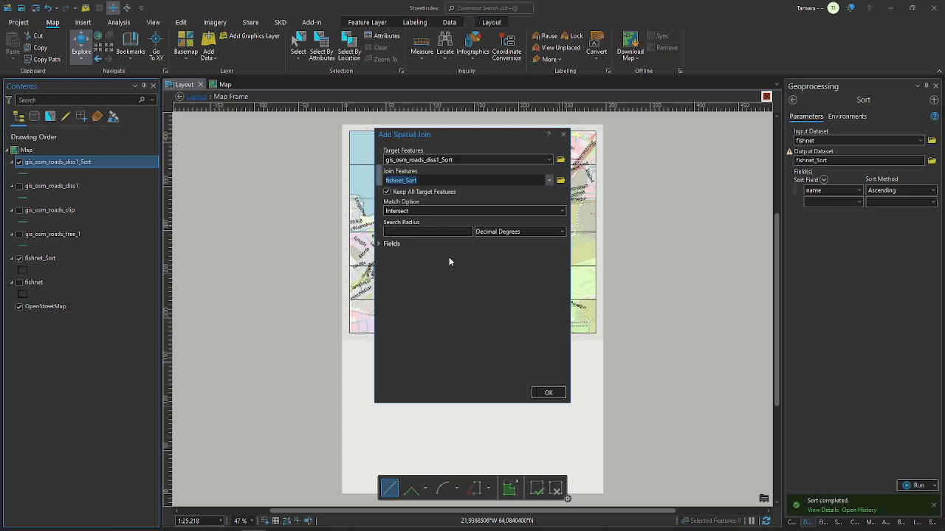
# - Drop ORIG_FID, Shape_Length and Shape_Area, merge name with Join rule and comma delimiter, and run
pyautogui.click(391, 245)
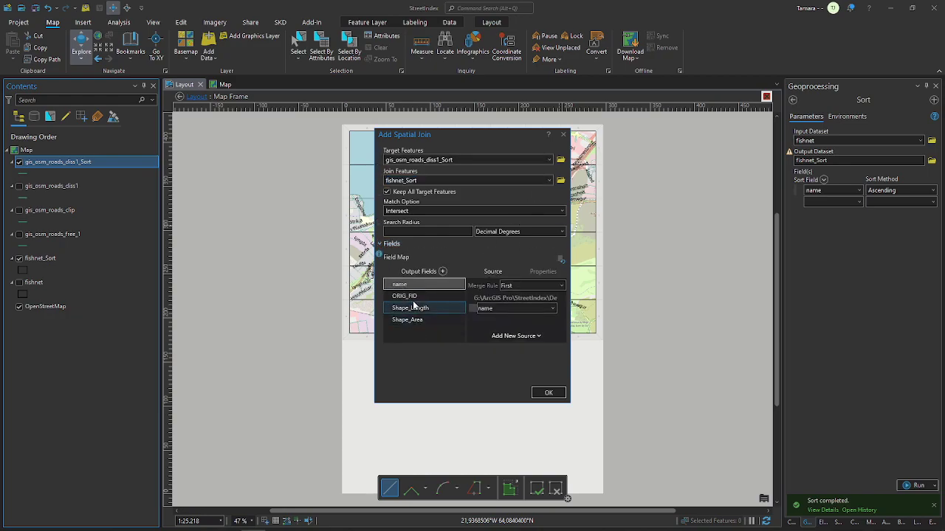
pyautogui.click(412, 296)
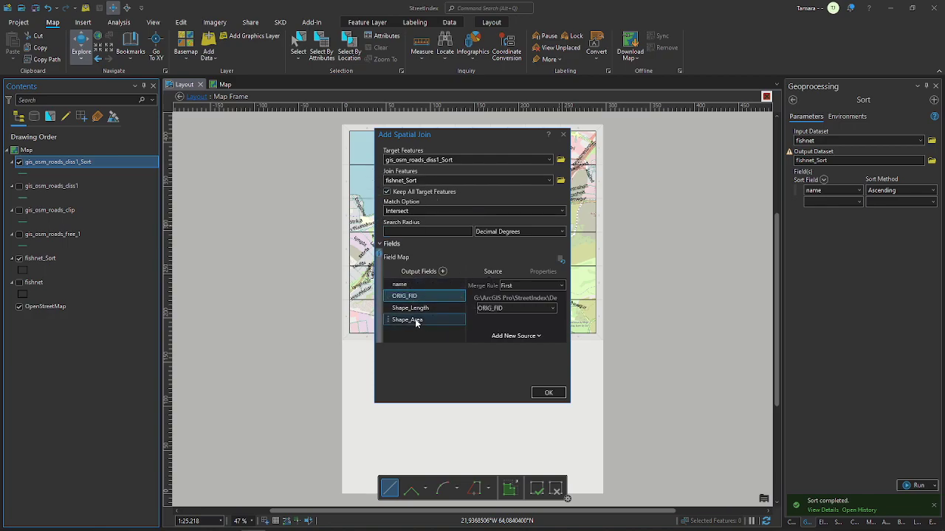
pyautogui.keyDown('shift'); pyautogui.click(416, 322); pyautogui.keyUp('shift')
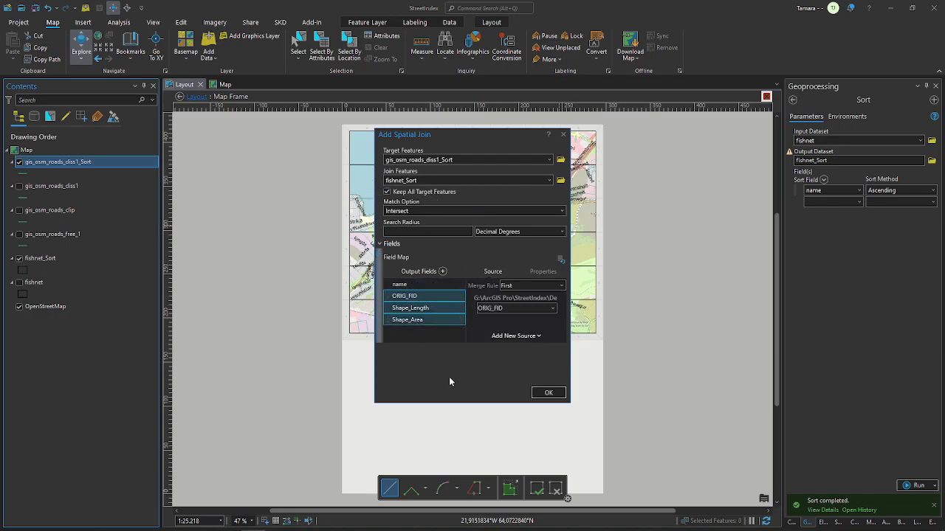
pyautogui.press('Delete')
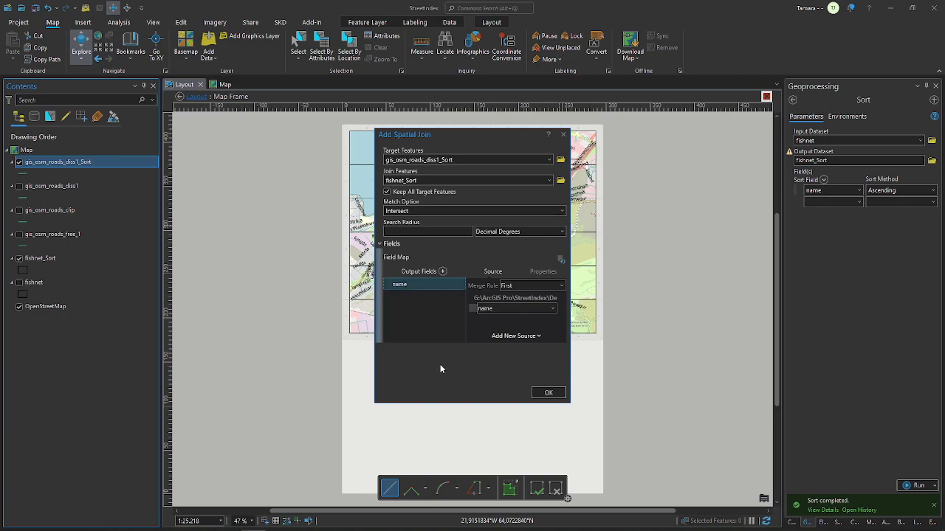
pyautogui.click(560, 285)
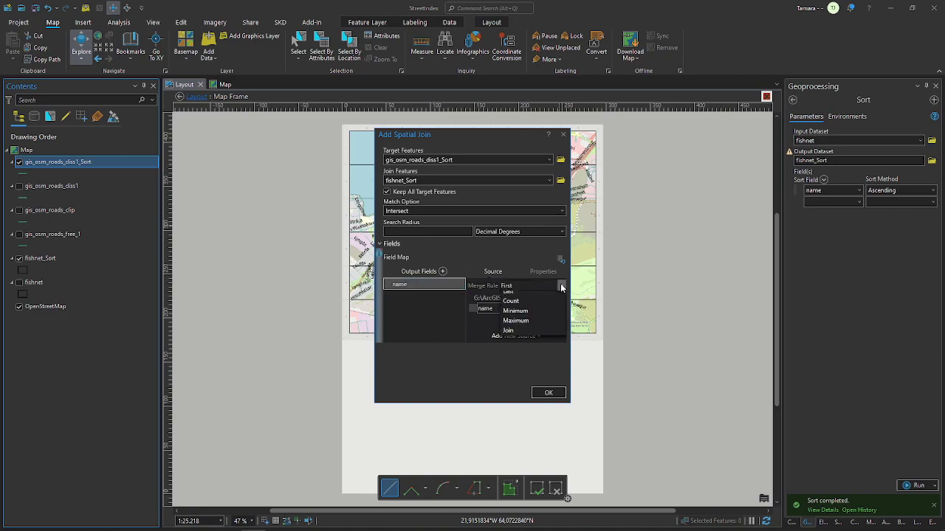
pyautogui.click(518, 345)
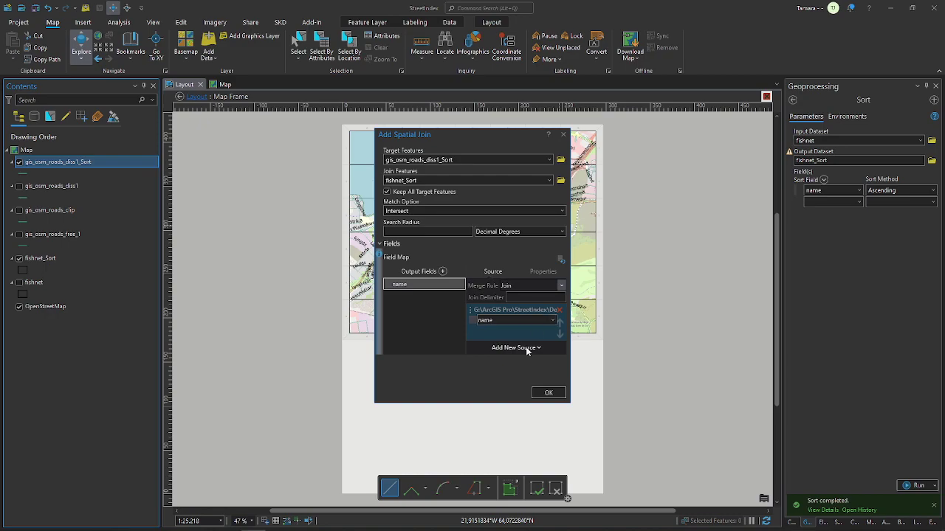
pyautogui.click(520, 297)
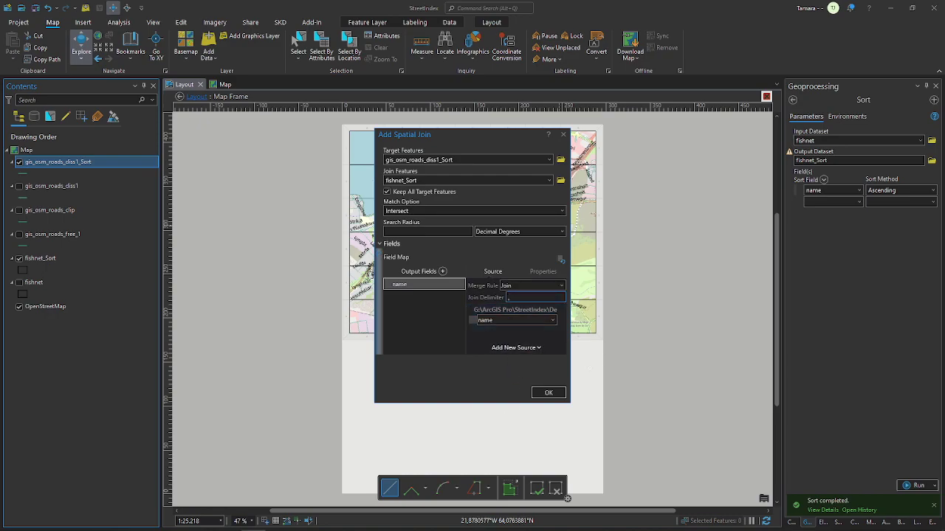
pyautogui.click(549, 393)
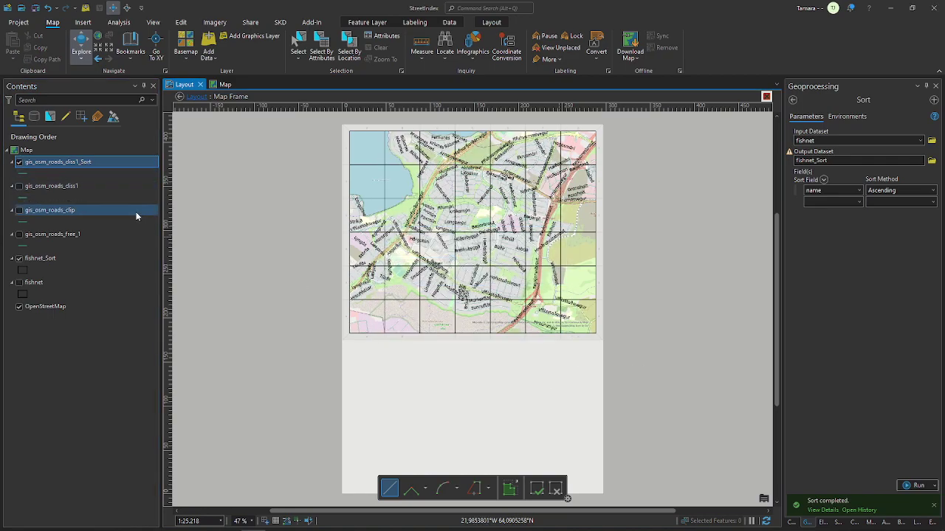
# - Inspect the joined grid-cell name column in the roads attribute table
pyautogui.hotkey('ctrl', 't')
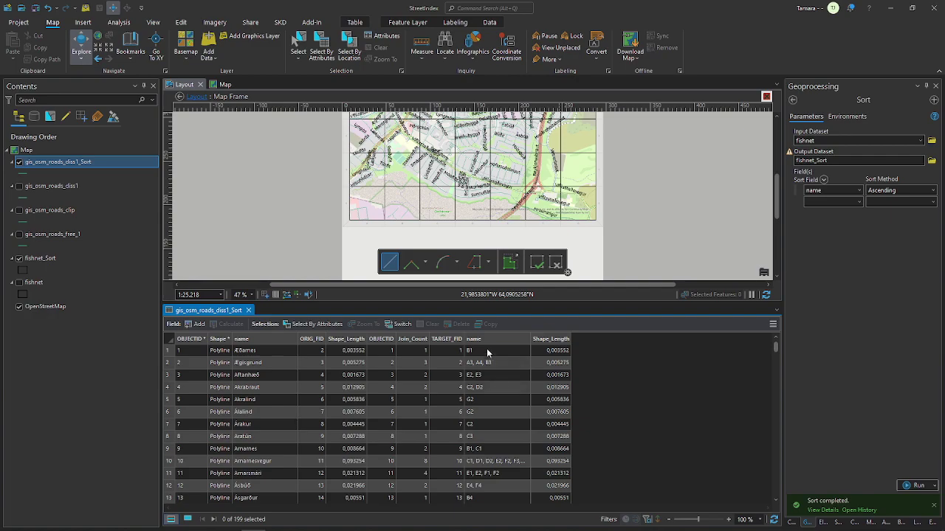
pyautogui.click(487, 340)
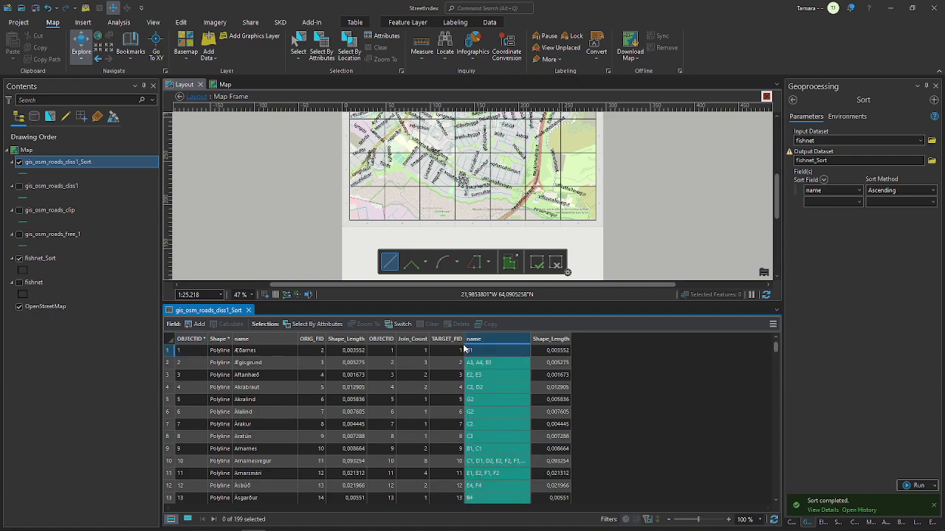
pyautogui.click(249, 310)
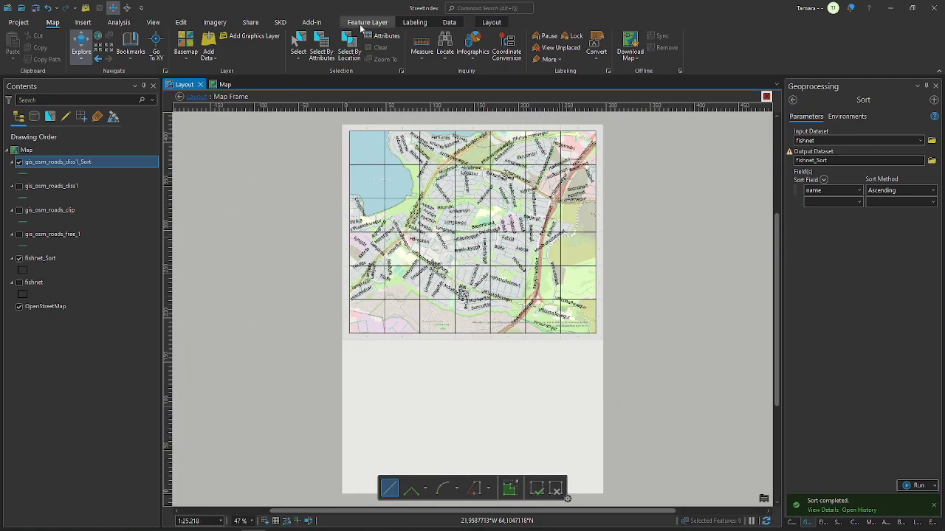
# - Export the joined roads as gis_osm_roads_index and show it in place of gis_osm_roads_diss1_Sort
pyautogui.rightClick(83, 163)
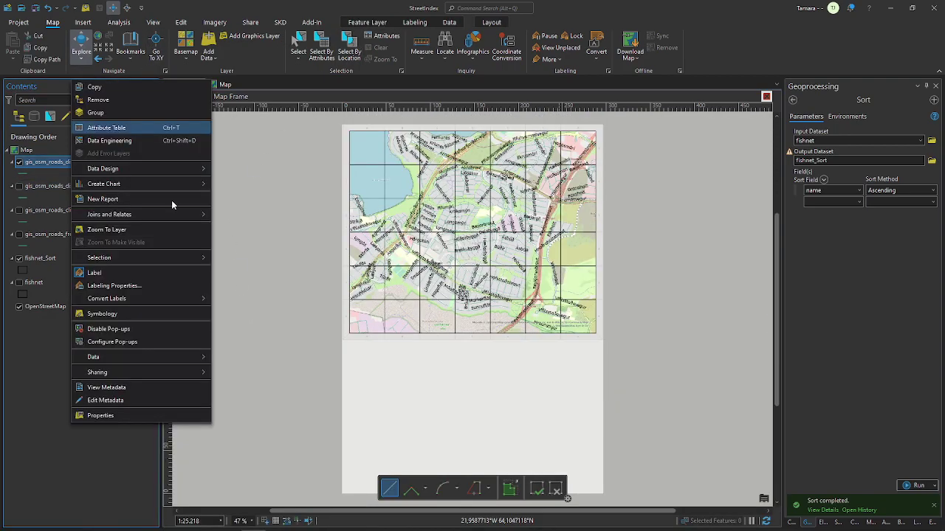
pyautogui.moveTo(177, 358)
pyautogui.click(249, 356)
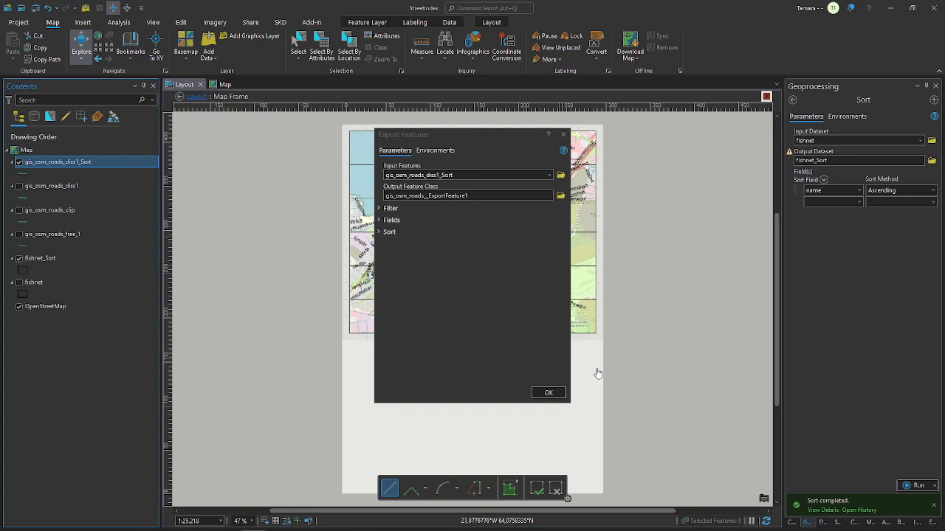
pyautogui.click(465, 195)
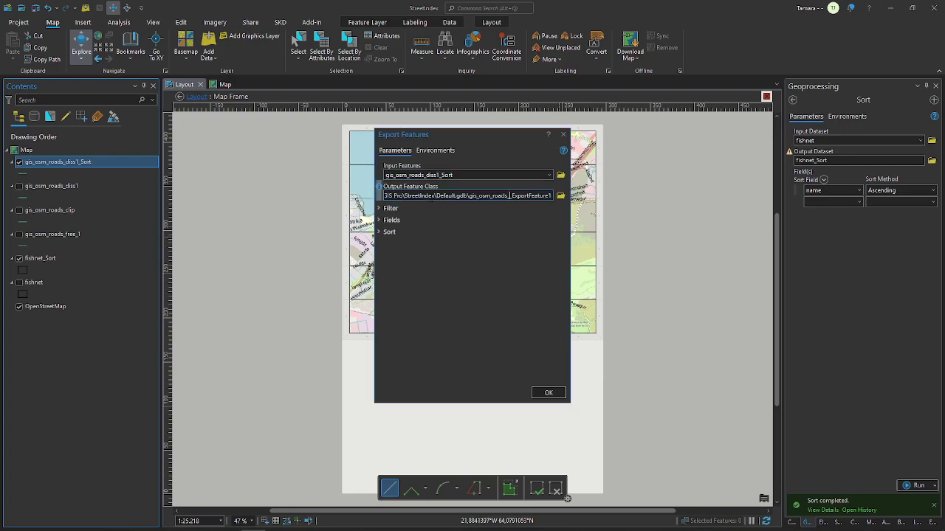
pyautogui.press('Delete')
pyautogui.press('Delete')
pyautogui.press('Delete')
pyautogui.press('Delete')
pyautogui.press('Delete')
pyautogui.press('Delete')
pyautogui.press('Delete')
pyautogui.press('Delete')
pyautogui.press('Delete')
pyautogui.press('Delete')
pyautogui.press('Delete')
pyautogui.press('Delete')
pyautogui.press('Delete')
pyautogui.press('Delete')
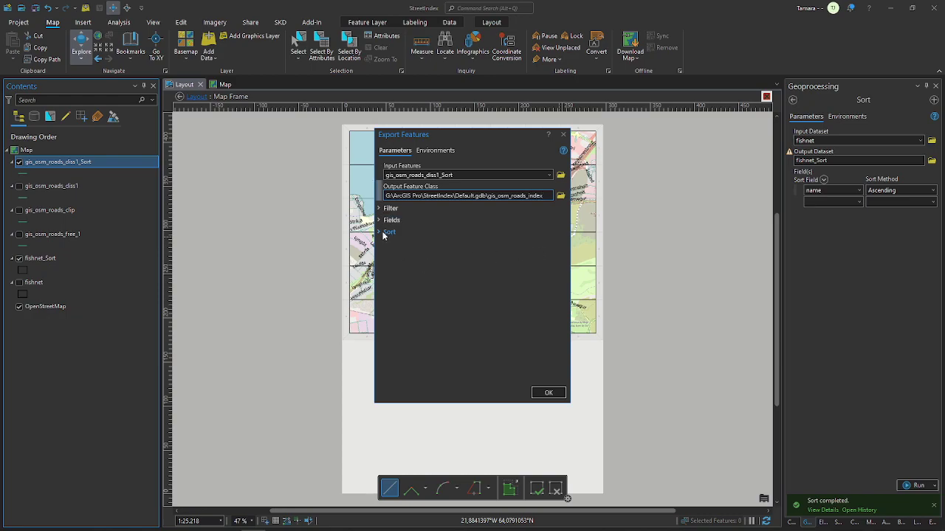
pyautogui.click(546, 393)
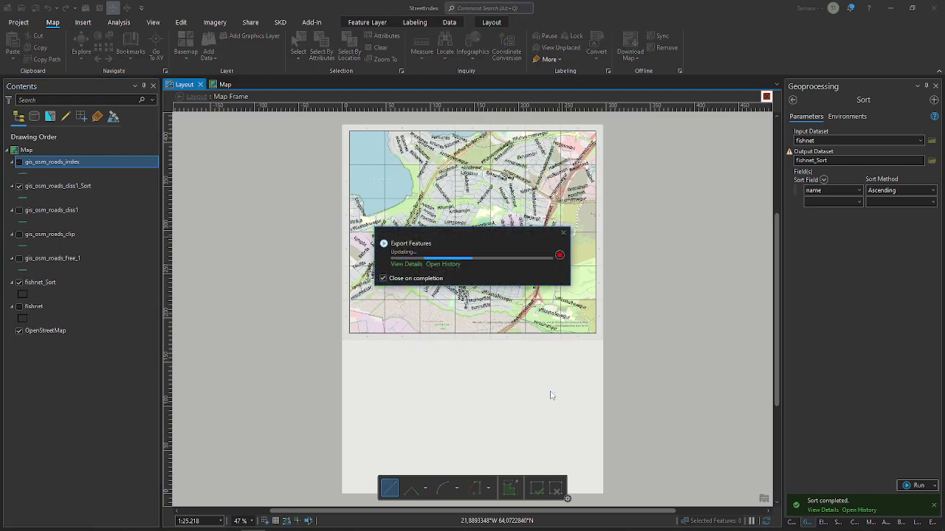
pyautogui.click(19, 186)
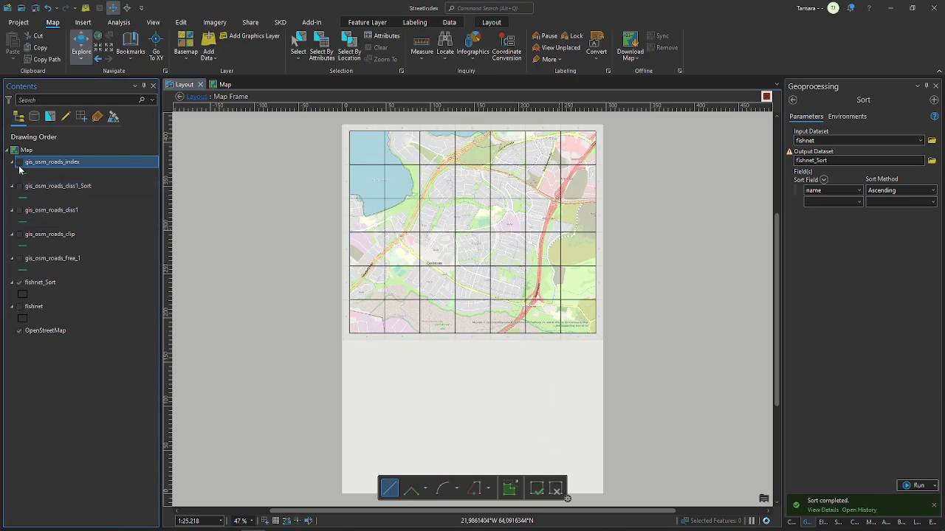
pyautogui.click(19, 162)
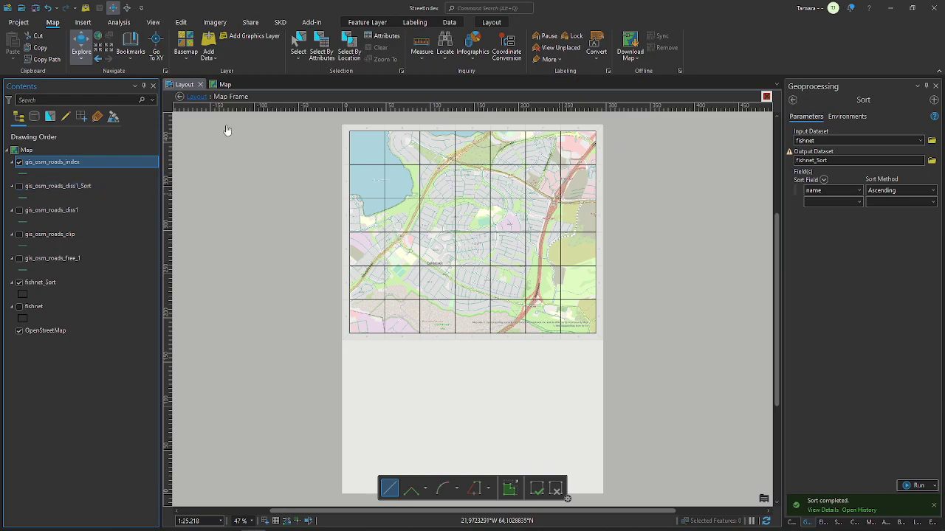
# - From the Insert tab's Dynamic Text list, choose Table Attribute Value to open Insert Table Attribute
pyautogui.click(197, 97)
pyautogui.click(63, 161)
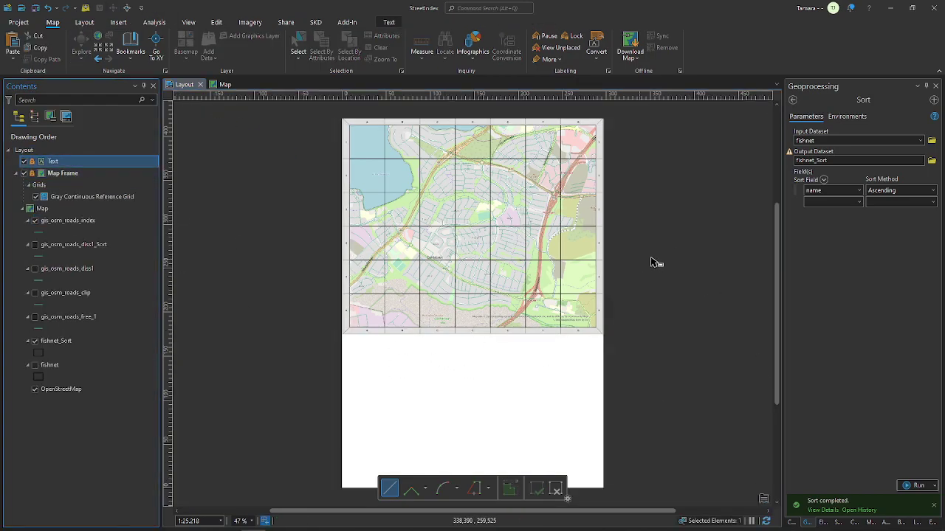
pyautogui.click(118, 22)
pyautogui.click(785, 48)
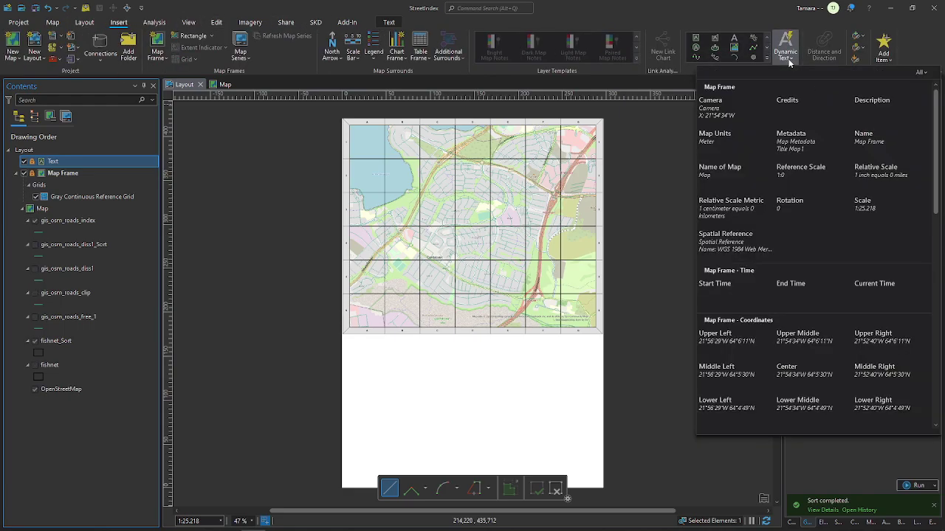
pyautogui.scroll(-5, 840, 255)
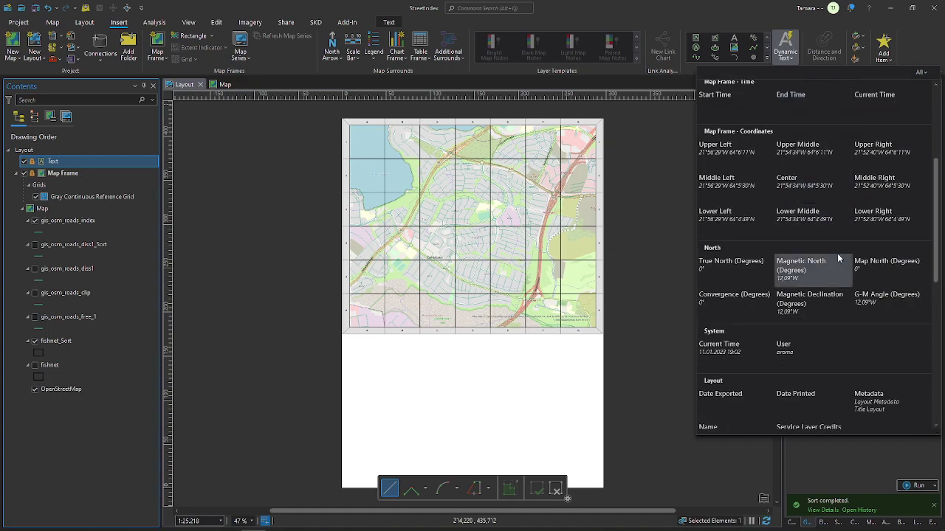
pyautogui.scroll(-6, 837, 253)
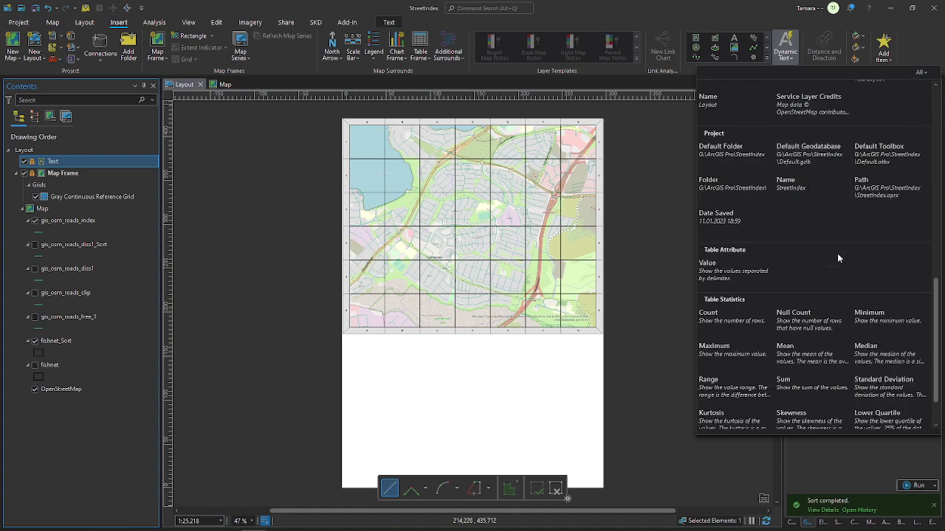
pyautogui.click(727, 277)
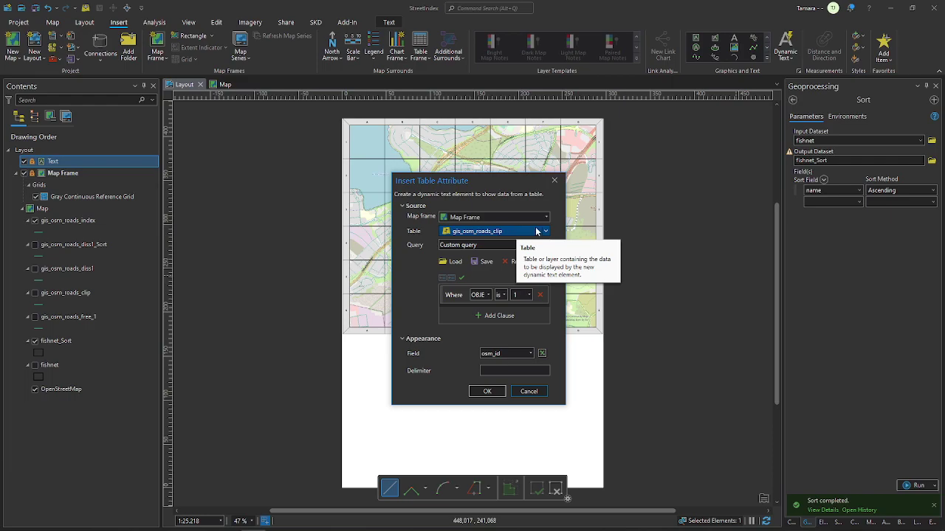
# - Use gis_osm_roads_index as the source table with All rows queried
pyautogui.click(545, 235)
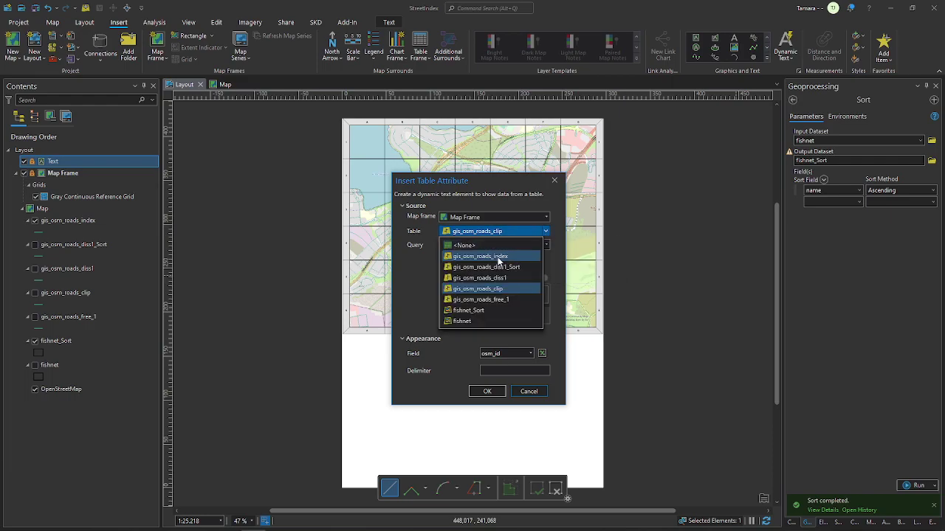
pyautogui.click(528, 258)
pyautogui.click(546, 245)
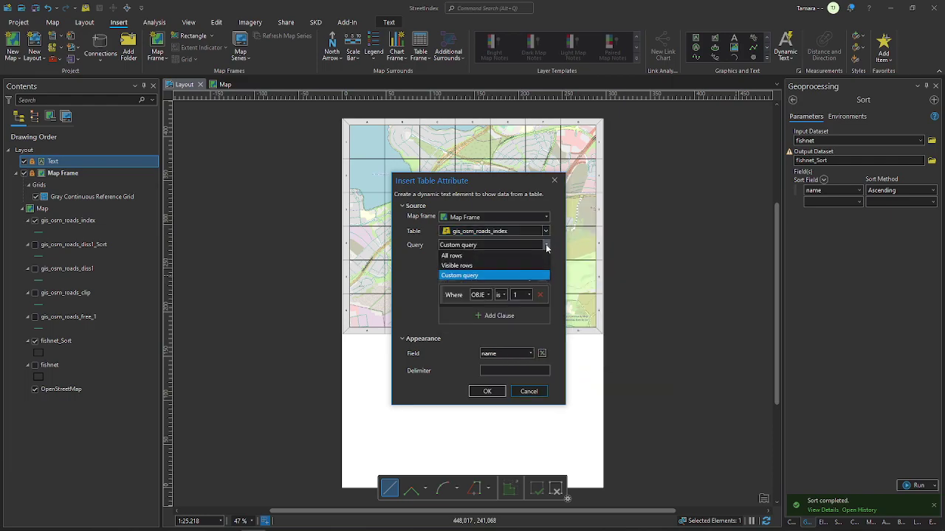
pyautogui.click(491, 255)
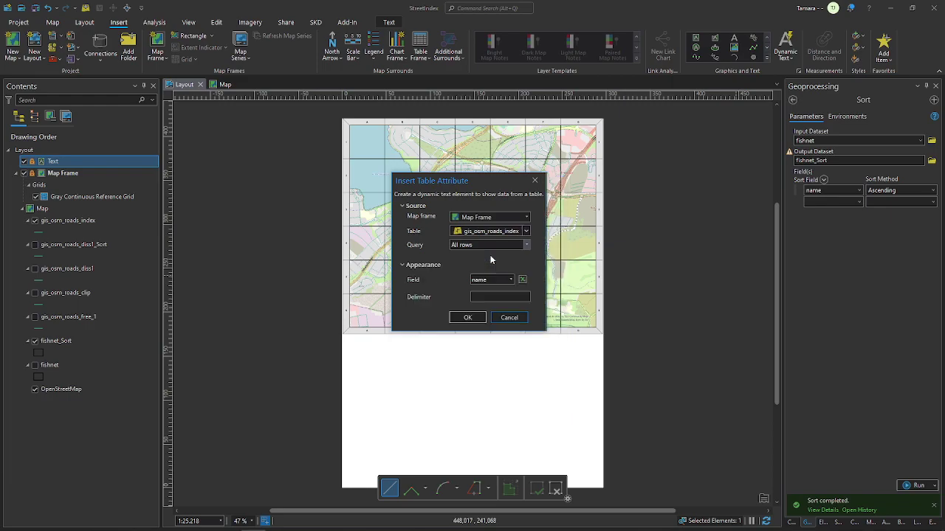
# - Set the expression $feature.name + " " + $feature.name_1 with a newline delimiter, and confirm
pyautogui.click(522, 281)
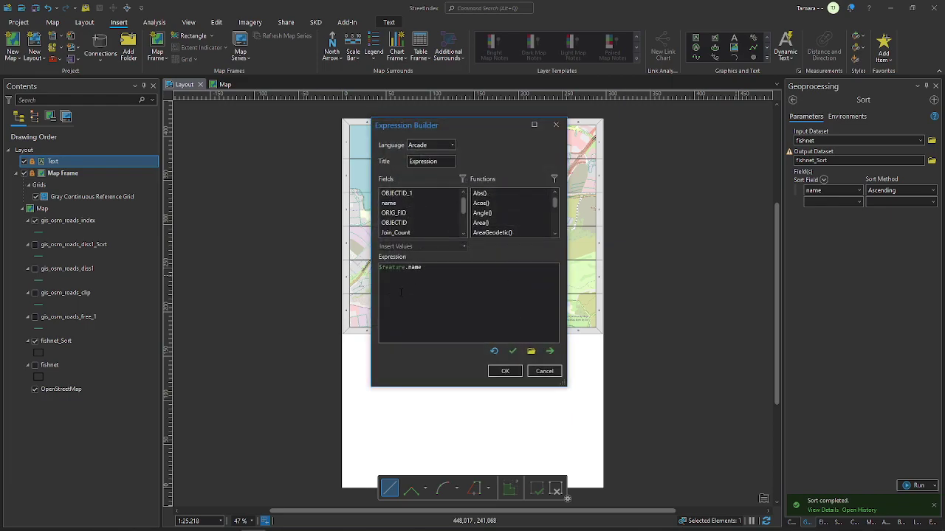
pyautogui.moveTo(442, 275); pyautogui.dragTo(380, 267)
pyautogui.press('BackSpace')
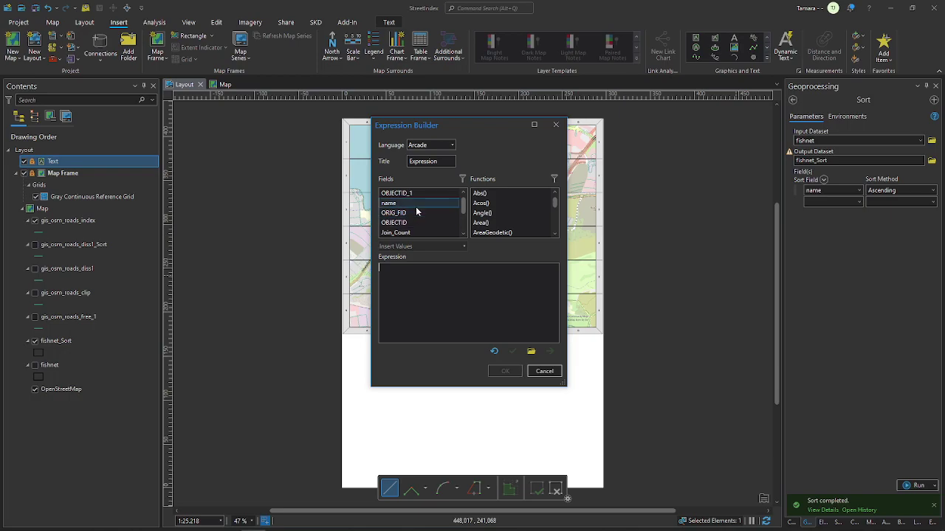
pyautogui.doubleClick(415, 205)
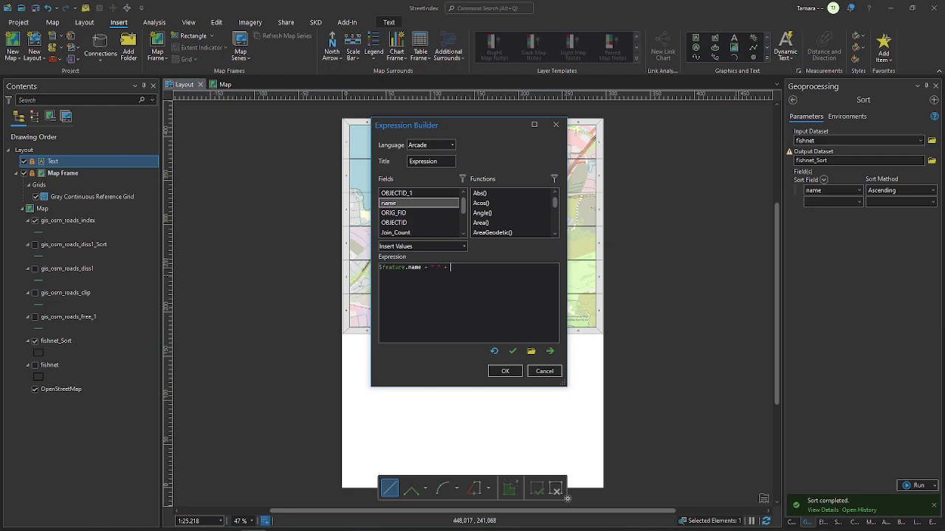
pyautogui.write('+ " " +')
pyautogui.scroll(-2, 414, 214)
pyautogui.doubleClick(398, 214)
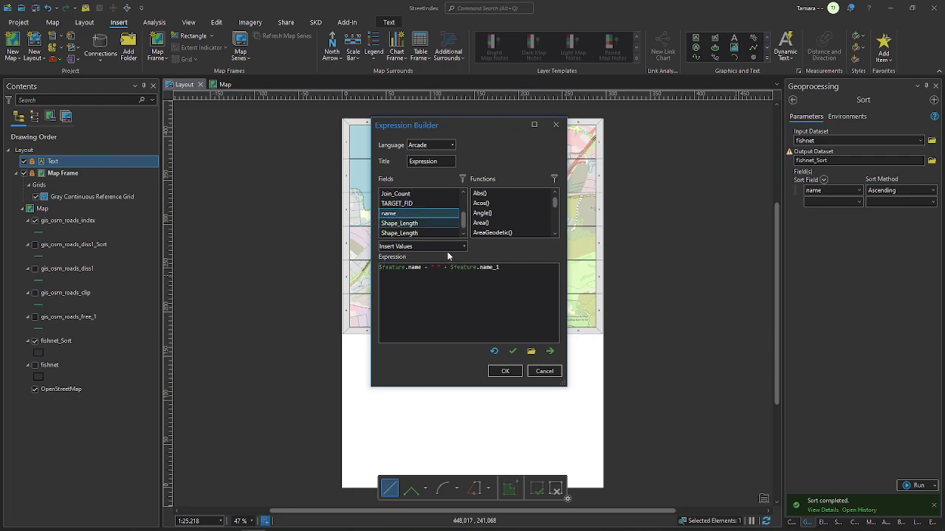
pyautogui.click(505, 370)
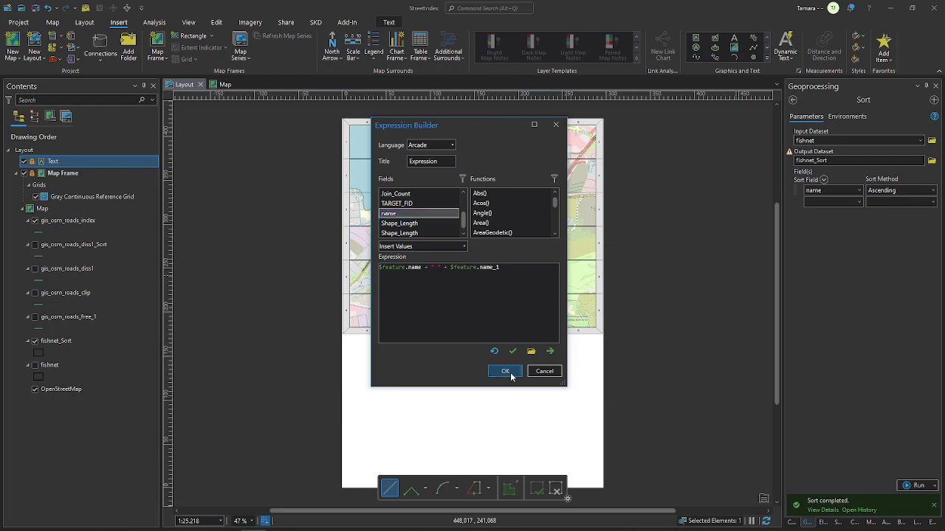
pyautogui.click(485, 297)
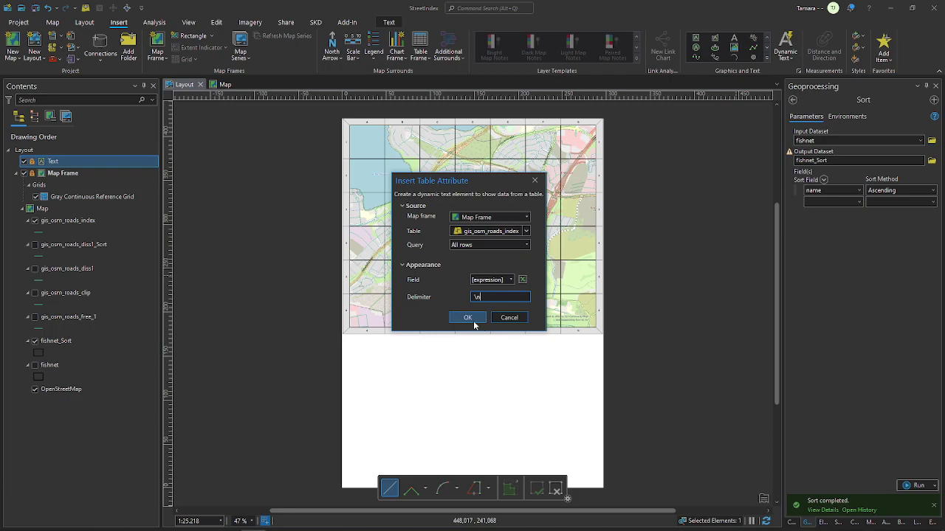
pyautogui.click(466, 318)
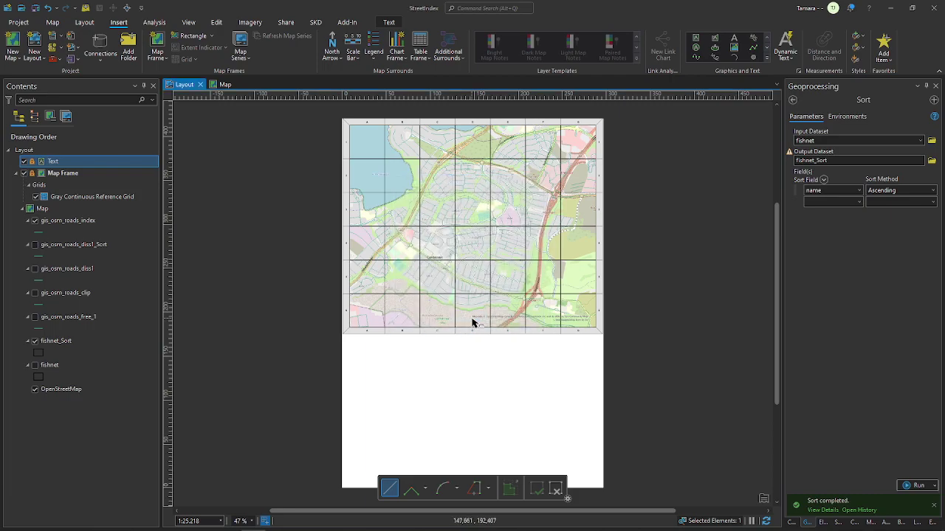
# - Place the street list dynamic text and copy its tag from the Element pane
pyautogui.click(399, 277)
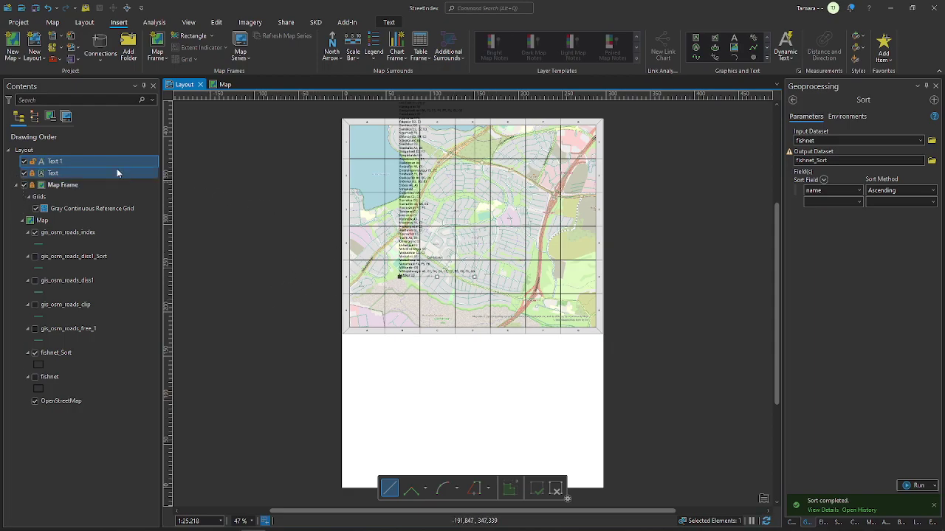
pyautogui.click(821, 524)
pyautogui.click(854, 209)
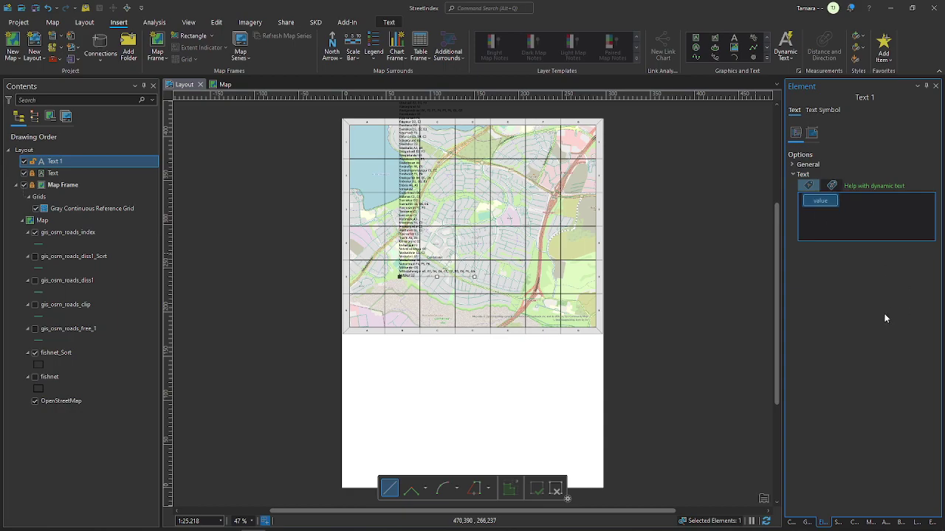
# - Paste the tag into the three-column Text element and delete the temporary Text 1
pyautogui.click(53, 172)
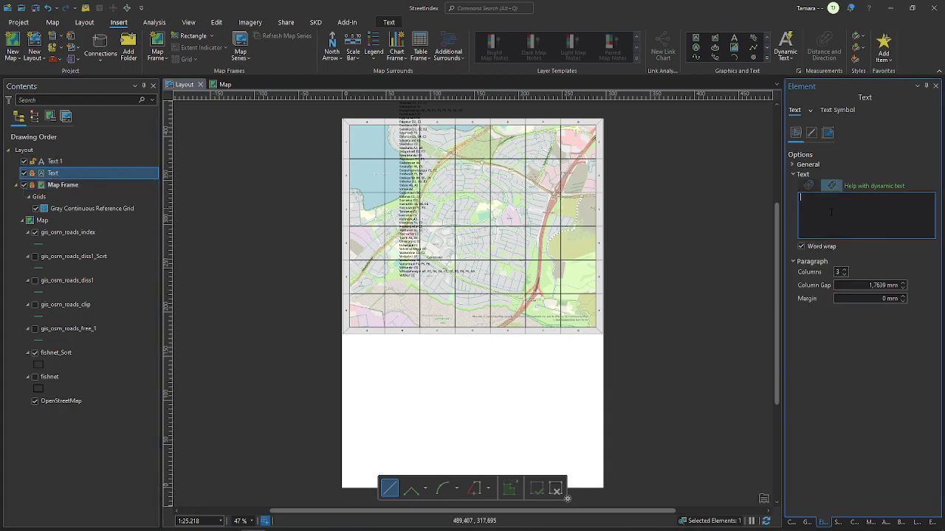
pyautogui.click(863, 214)
pyautogui.write('<dyn type="table" property="value" mapFrame="Map Frame" mapMemberUri="CIMPATH=map/gis_osm_roads_index.json" arcade="$feature.name + &quot; &quot; + $feature.name_1" delimiter="\\n"/>')
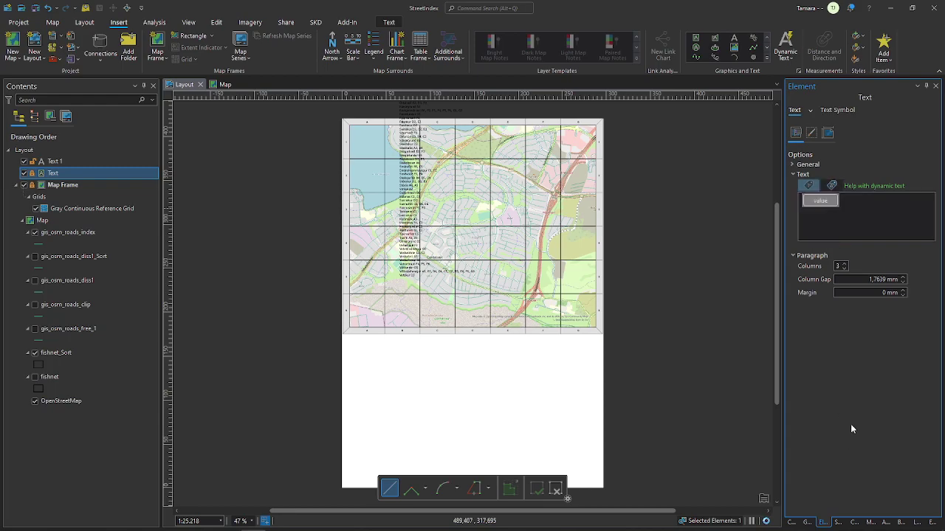
pyautogui.click(68, 162)
pyautogui.press('Delete')
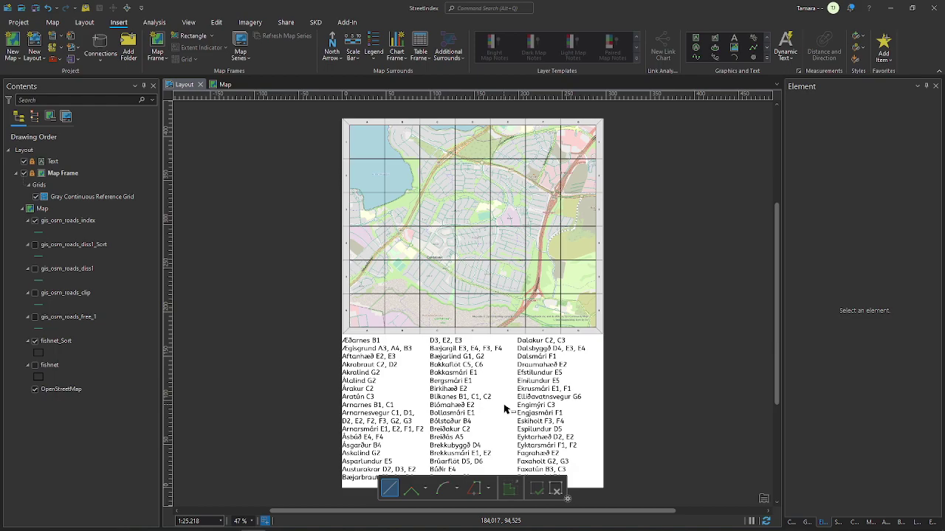
# - Close the Dynamic Text list without changes and save the StreetIndex project with Ctrl+S
pyautogui.click(788, 57)
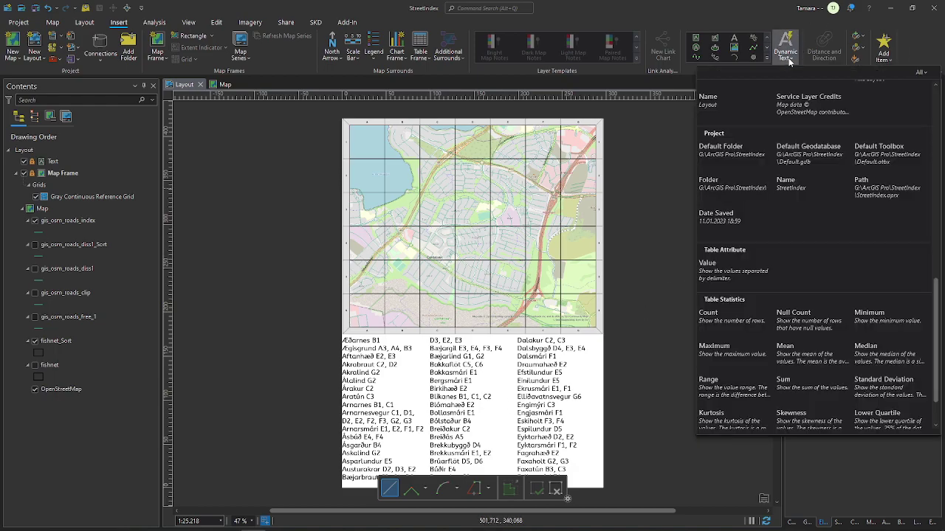
pyautogui.scroll(-2, 802, 277)
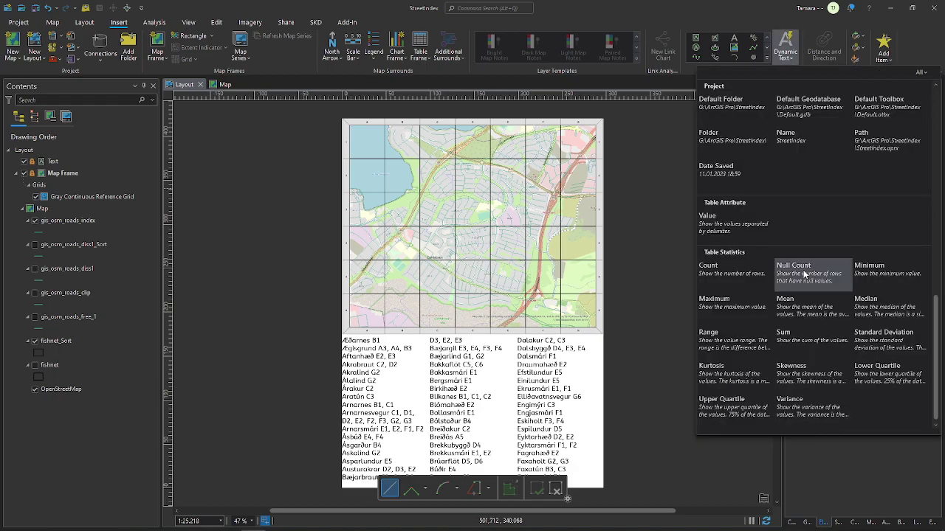
pyautogui.scroll(2, 816, 414)
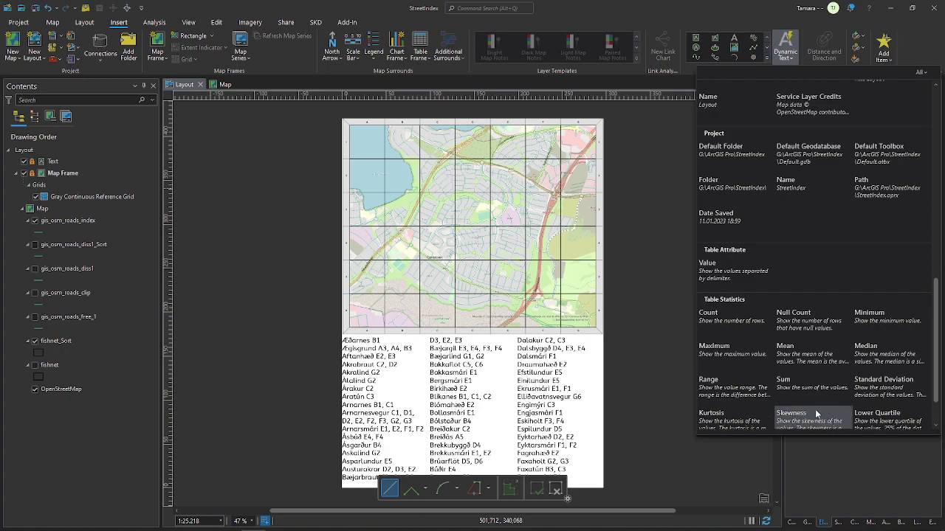
pyautogui.scroll(2, 816, 414)
pyautogui.scroll(5, 811, 362)
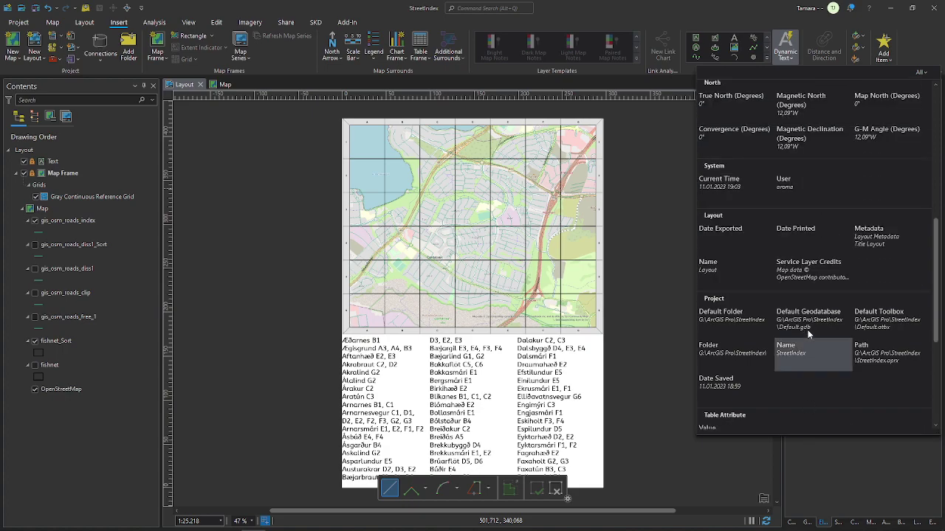
pyautogui.scroll(3, 809, 335)
pyautogui.click(657, 339)
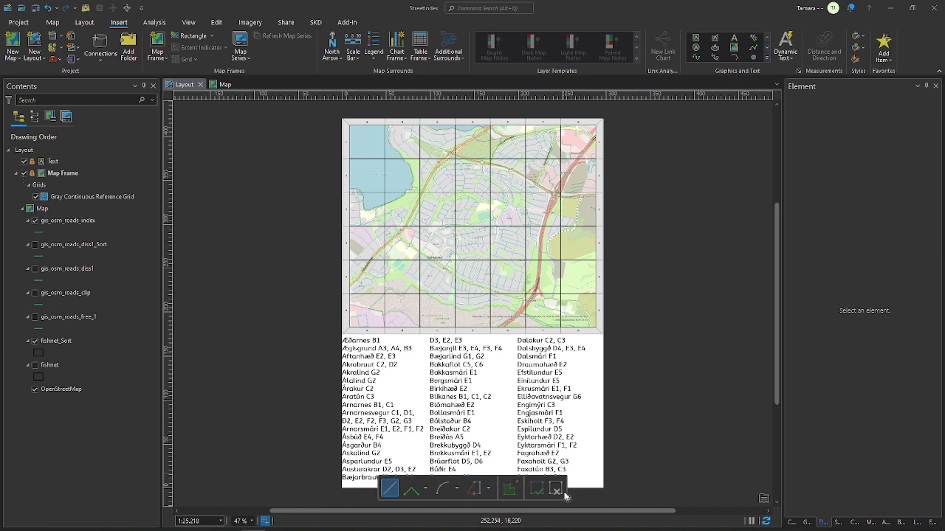
pyautogui.hotkey('ctrl', 's')
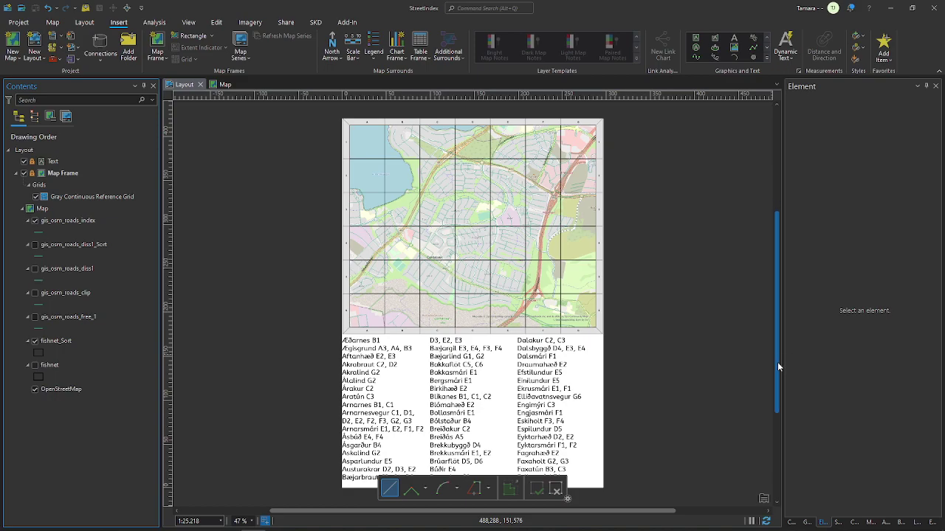
pyautogui.scroll(-1, 778, 364)
# - Label the gis_osm_roads_index roads using the name field as label text
pyautogui.click(89, 221)
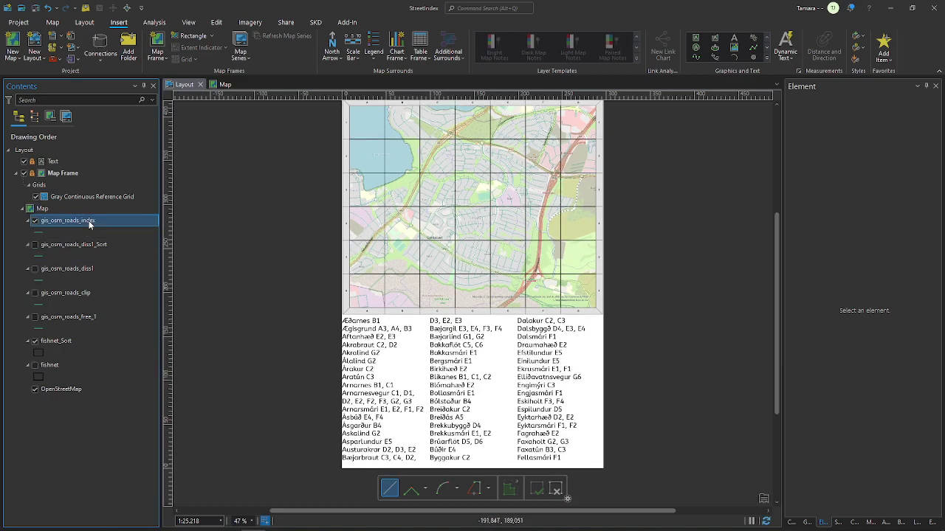
pyautogui.click(450, 22)
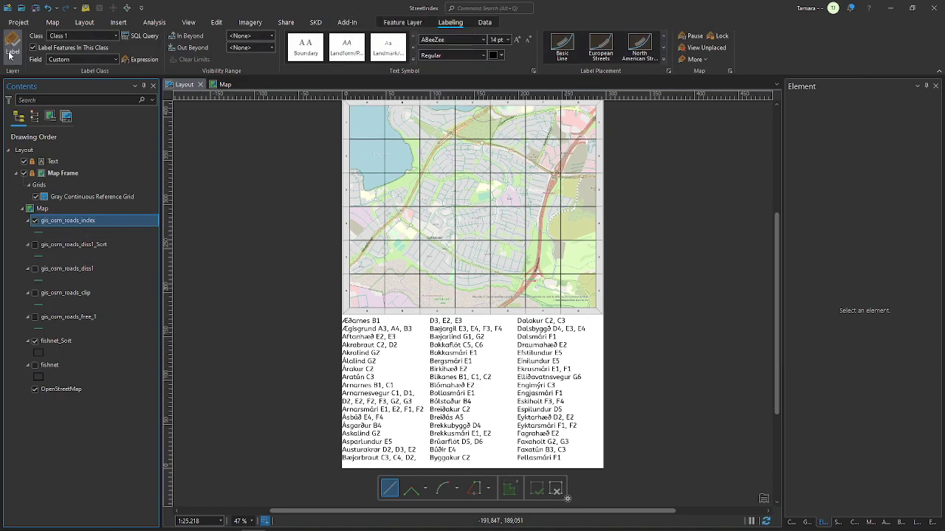
pyautogui.click(116, 59)
pyautogui.click(74, 82)
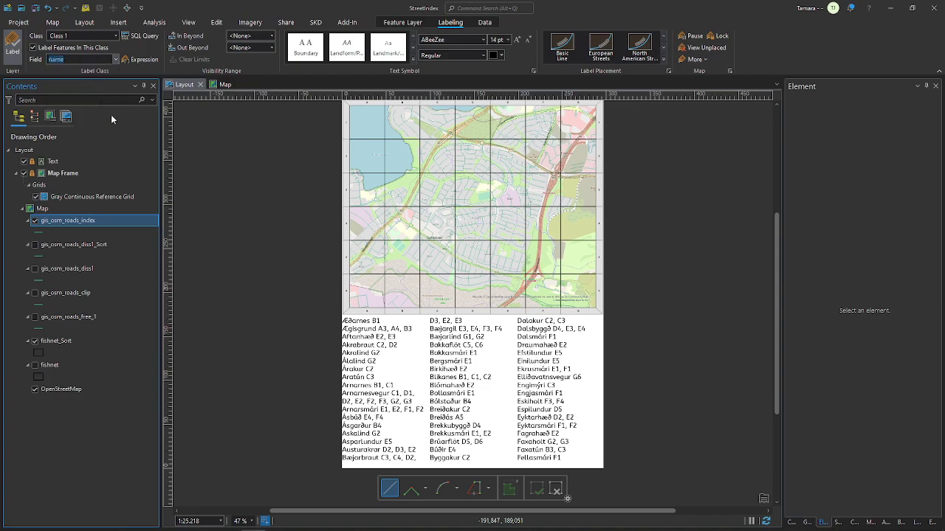